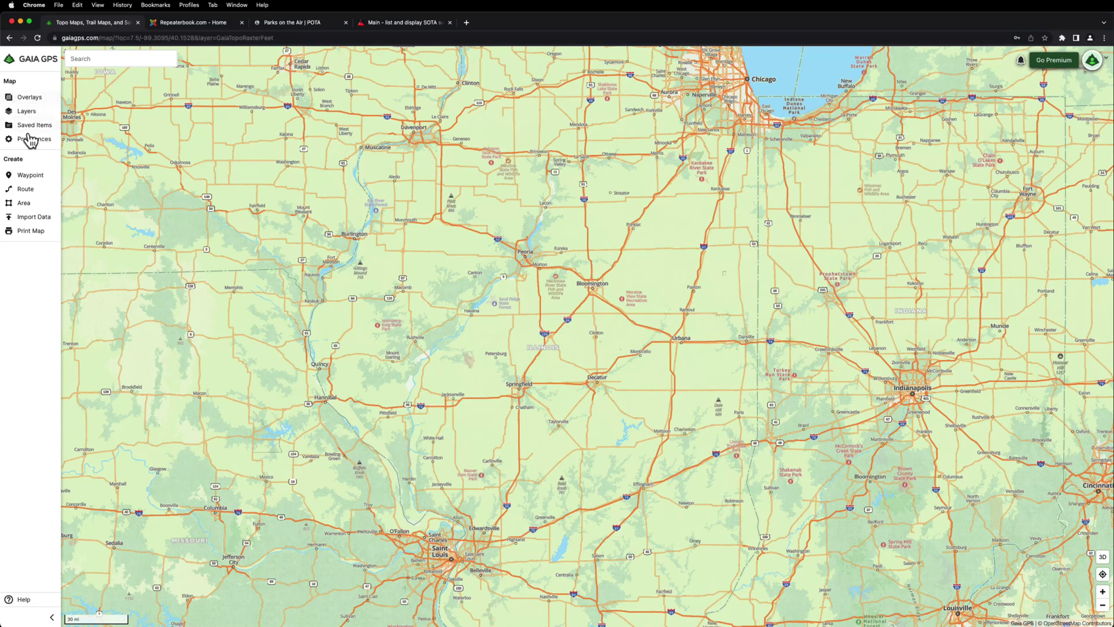
Show the saved Ham Radio Repeaters folder on the map and inspect the repeaters around Champaign.
{"action": "left_click", "coordinate": [33, 128]}
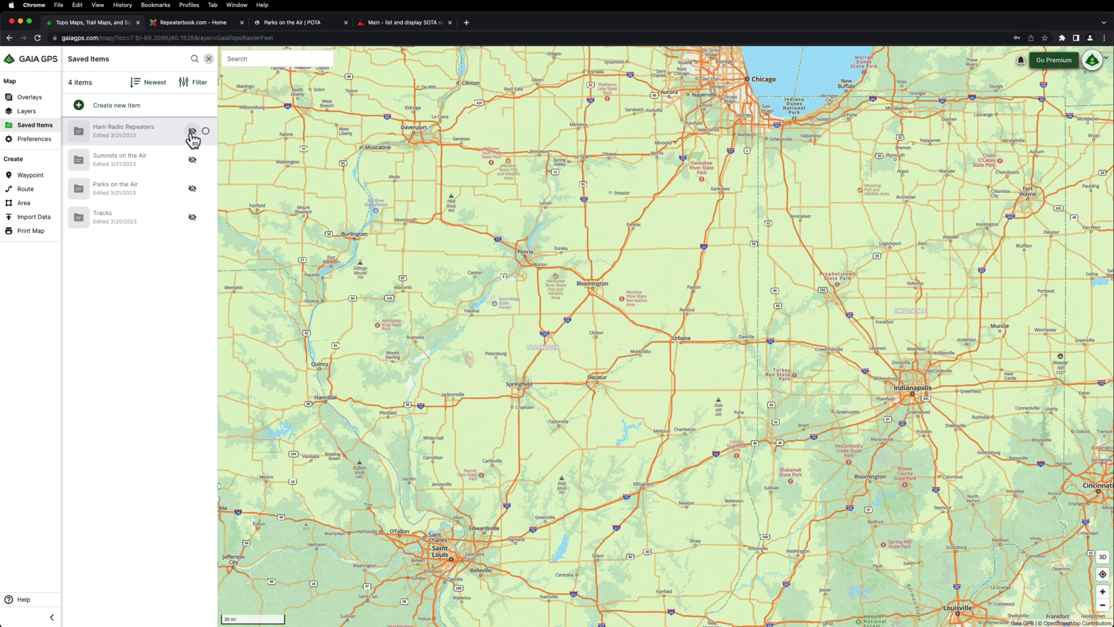
{"action": "left_click", "coordinate": [192, 131]}
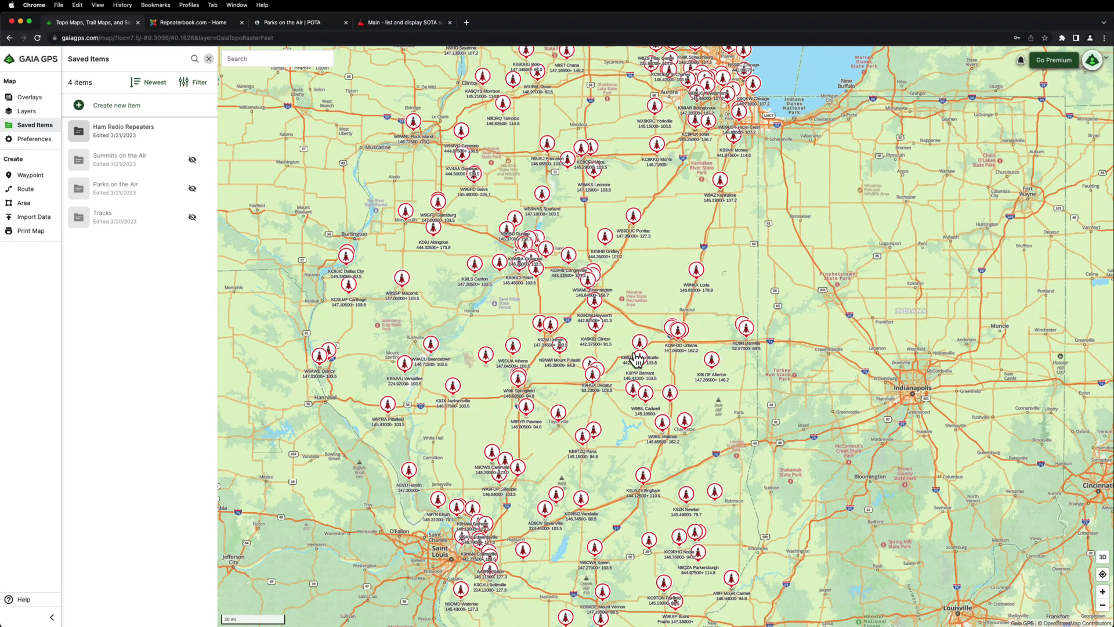
{"action": "scroll", "coordinate": [680, 348], "scroll_direction": "up", "scroll_amount": 10}
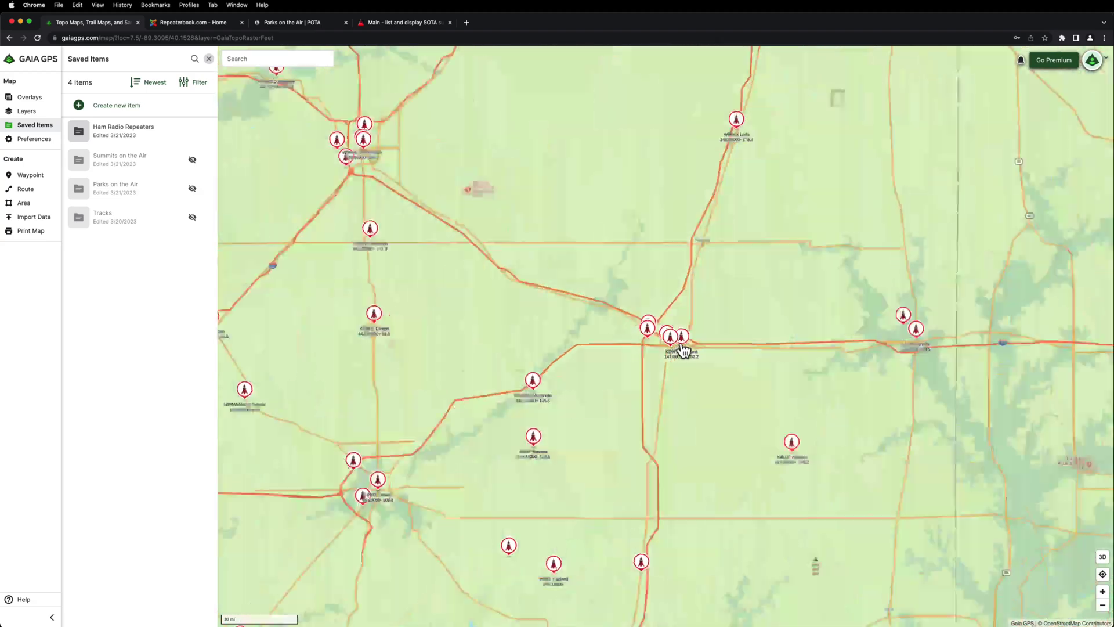
{"action": "scroll", "coordinate": [615, 361], "scroll_direction": "up", "scroll_amount": 3}
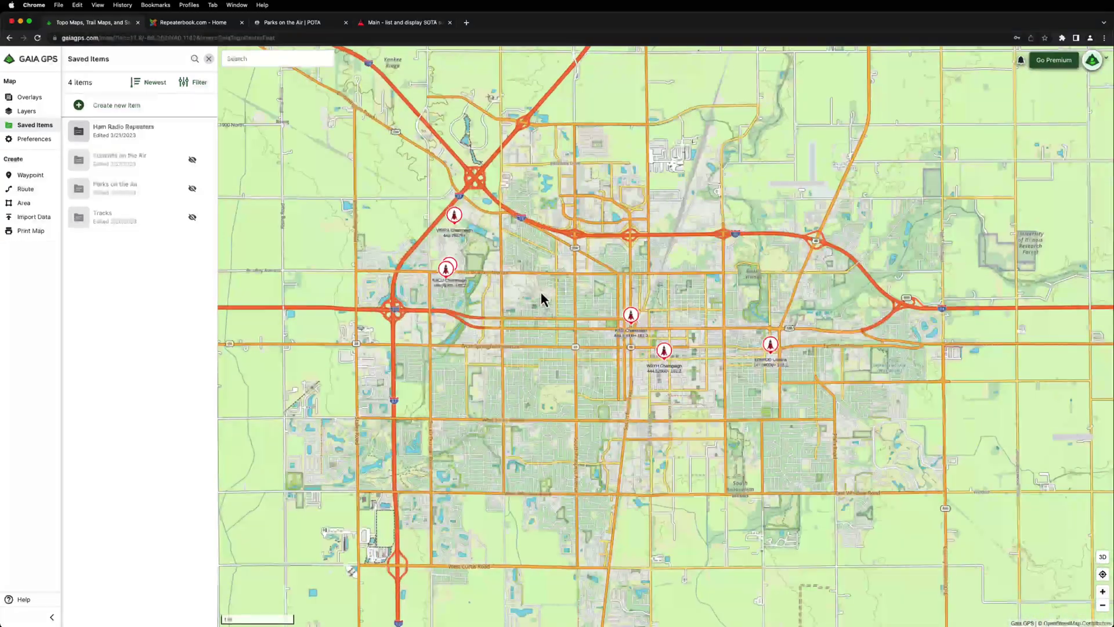
{"action": "scroll", "coordinate": [452, 277], "scroll_direction": "up", "scroll_amount": 5}
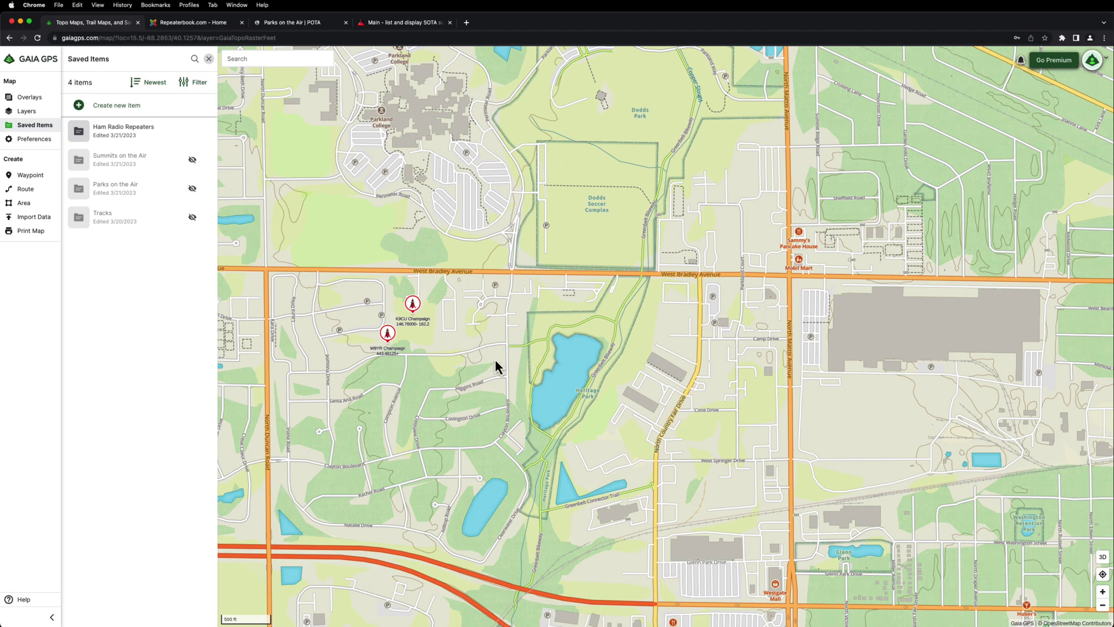
{"action": "scroll", "coordinate": [494, 366], "scroll_direction": "down", "scroll_amount": 3}
{"action": "scroll", "coordinate": [495, 365], "scroll_direction": "down", "scroll_amount": 10}
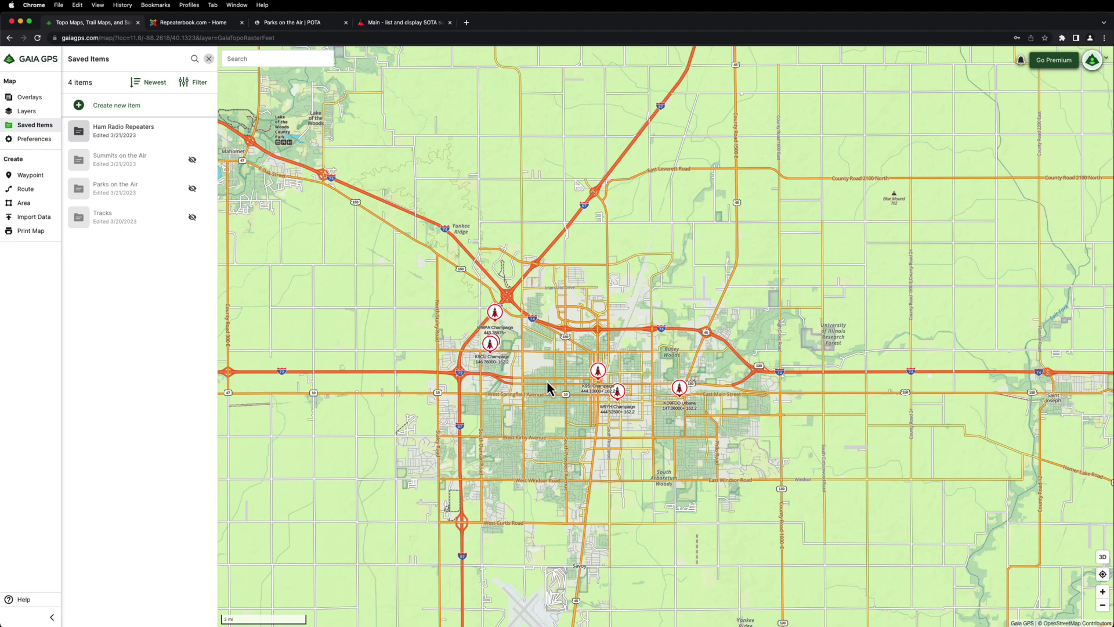
{"action": "scroll", "coordinate": [548, 382], "scroll_direction": "down", "scroll_amount": 10}
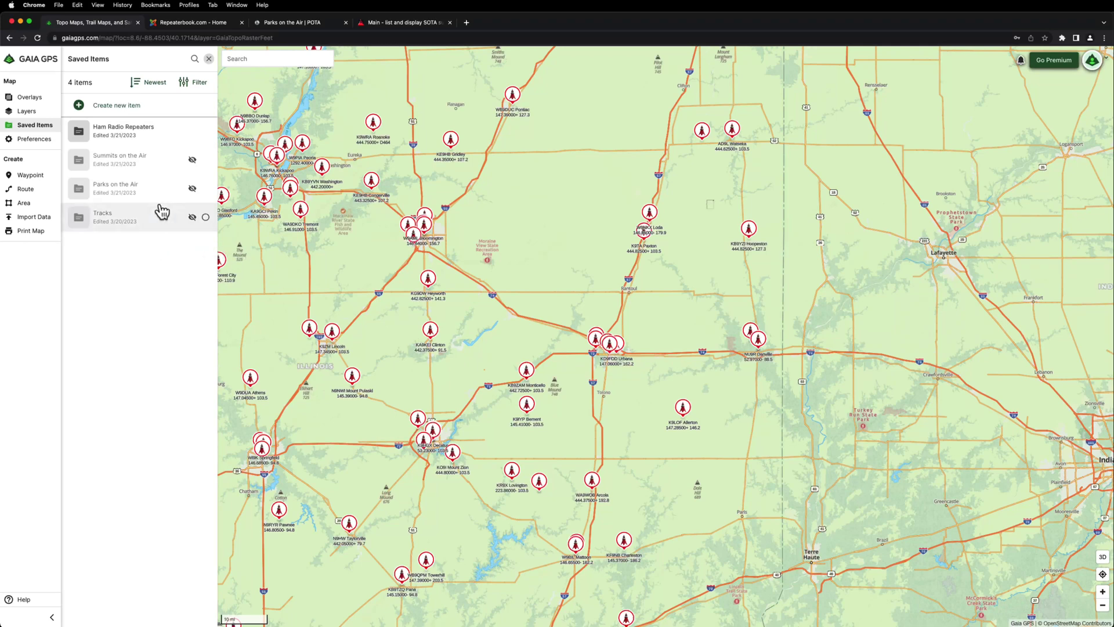
Show the saved Parks on the Air folder on the map and inspect the park waypoints in central Illinois.
{"action": "left_click", "coordinate": [192, 188]}
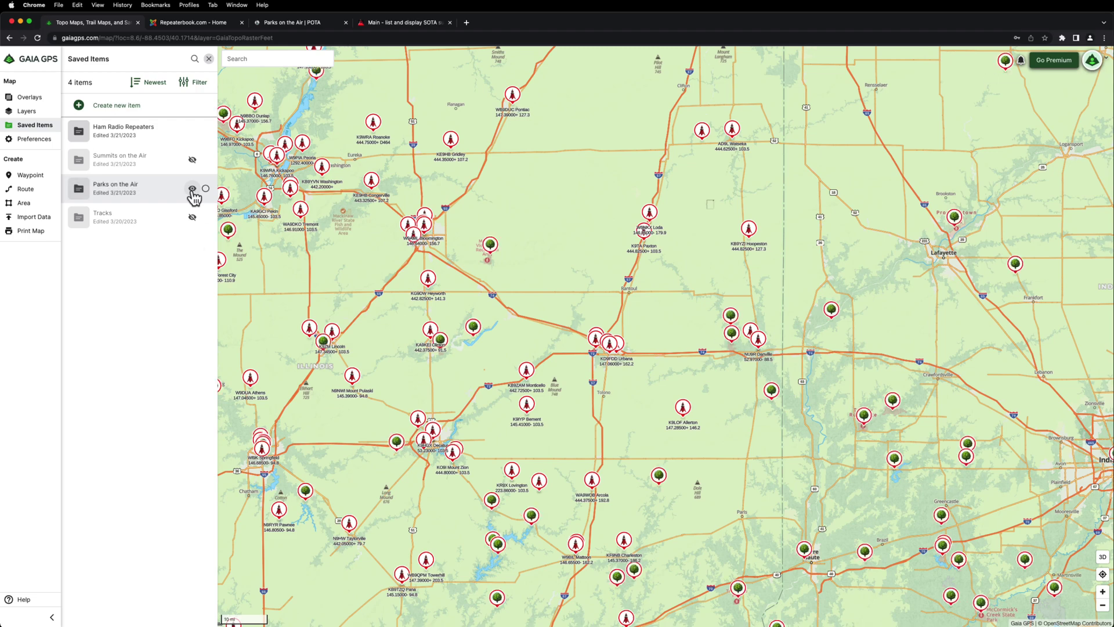
{"action": "left_click_drag", "start_coordinate": [593, 398], "coordinate": [624, 409]}
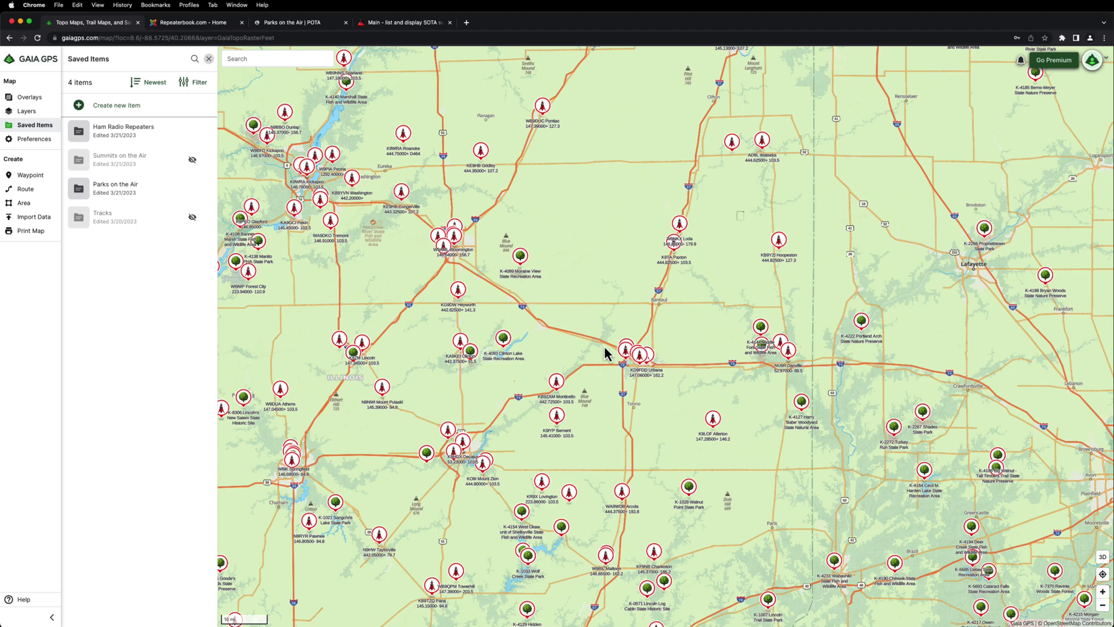
{"action": "left_click_drag", "start_coordinate": [530, 357], "coordinate": [759, 244]}
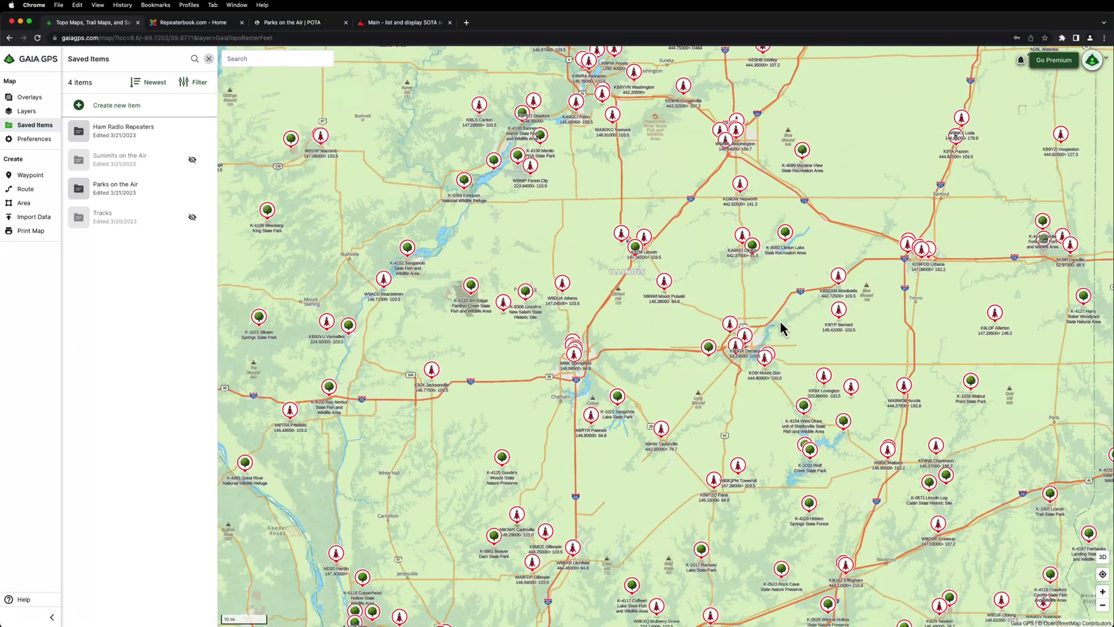
{"action": "left_click_drag", "start_coordinate": [876, 470], "coordinate": [681, 398]}
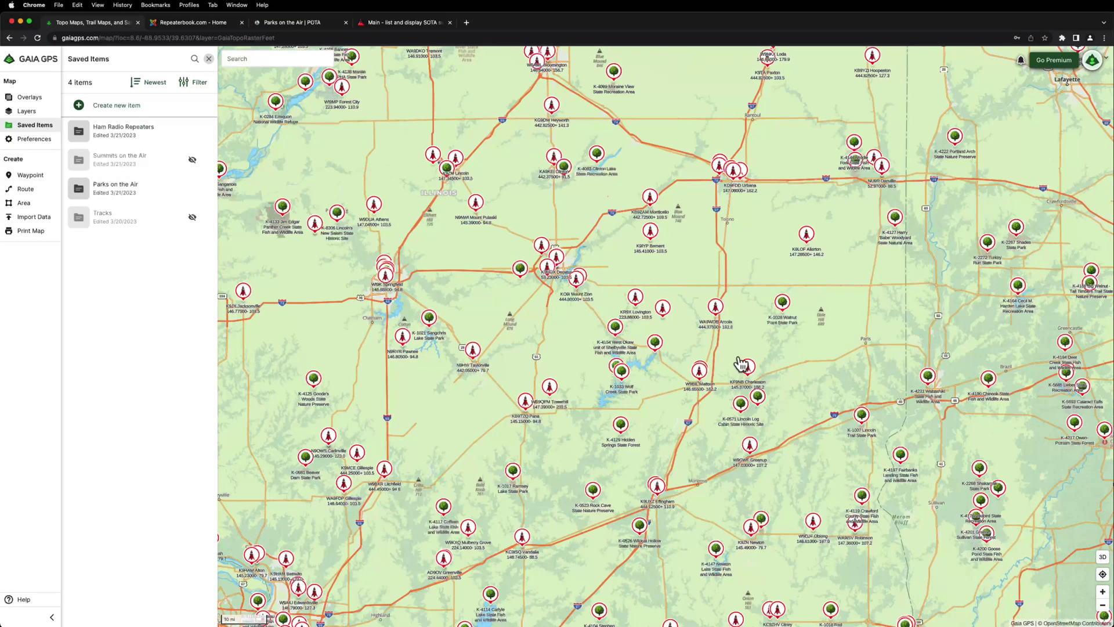
{"action": "scroll", "coordinate": [786, 316], "scroll_direction": "up", "scroll_amount": 5}
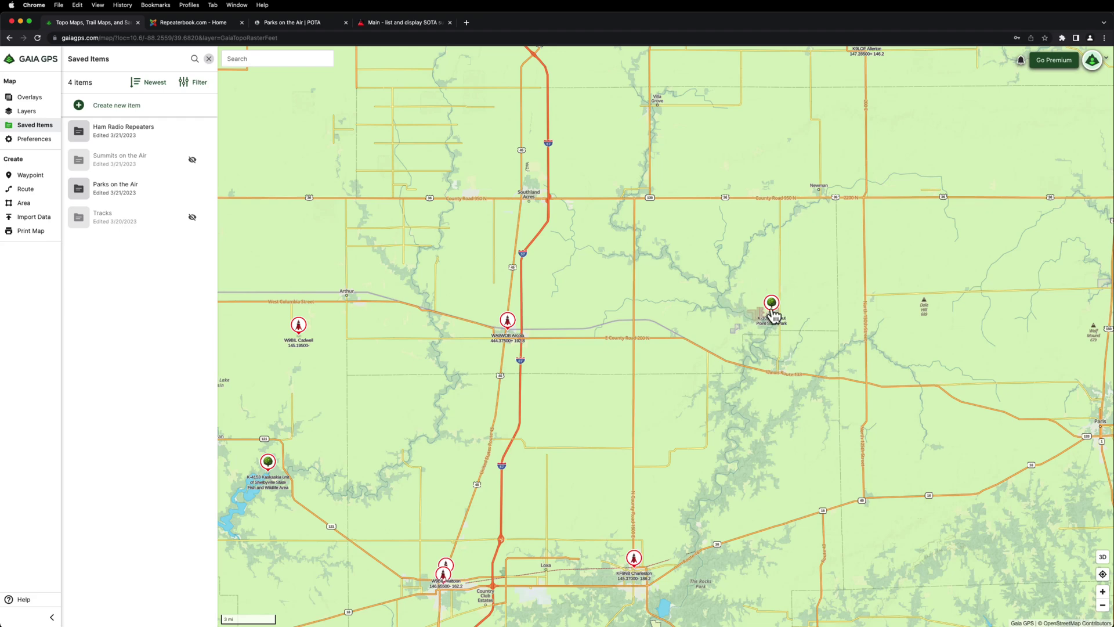
{"action": "scroll", "coordinate": [809, 323], "scroll_direction": "down", "scroll_amount": 3}
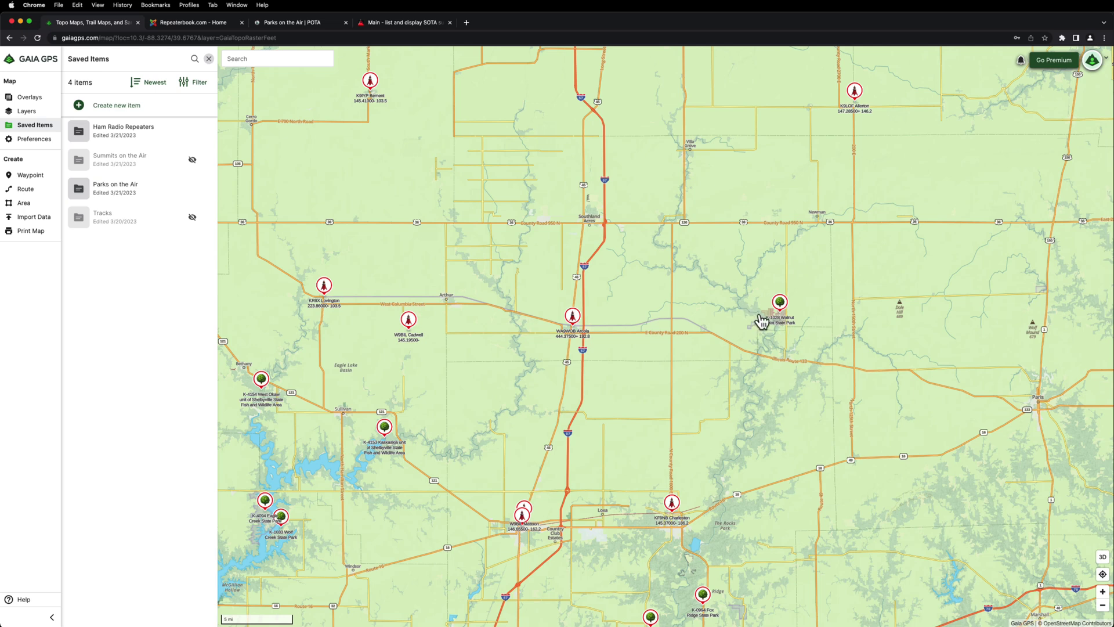
{"action": "scroll", "coordinate": [644, 377], "scroll_direction": "down", "scroll_amount": 5}
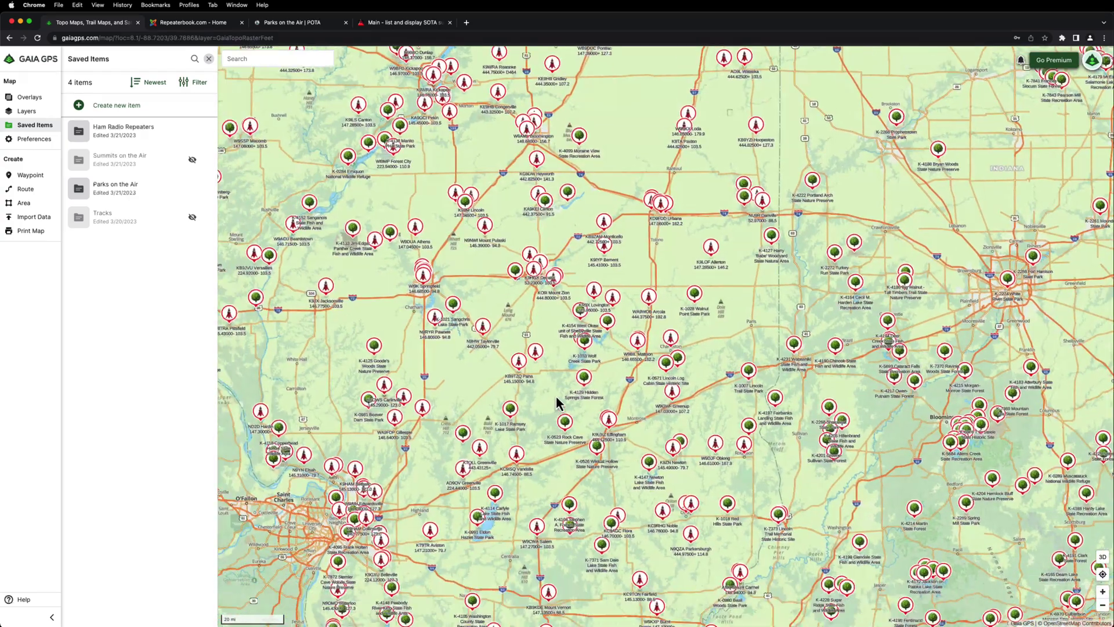
Show the saved Summits on the Air folder on the map, with southern Illinois in view.
{"action": "left_click_drag", "start_coordinate": [557, 402], "coordinate": [615, 203]}
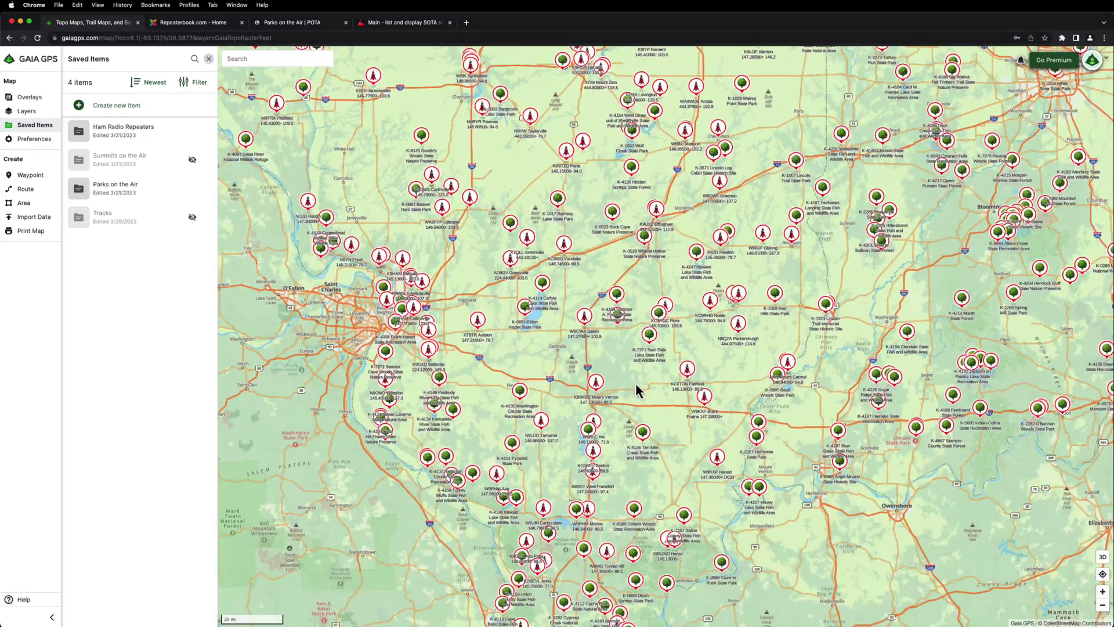
{"action": "left_click_drag", "start_coordinate": [637, 388], "coordinate": [622, 293]}
{"action": "scroll", "coordinate": [624, 471], "scroll_direction": "up", "scroll_amount": 3}
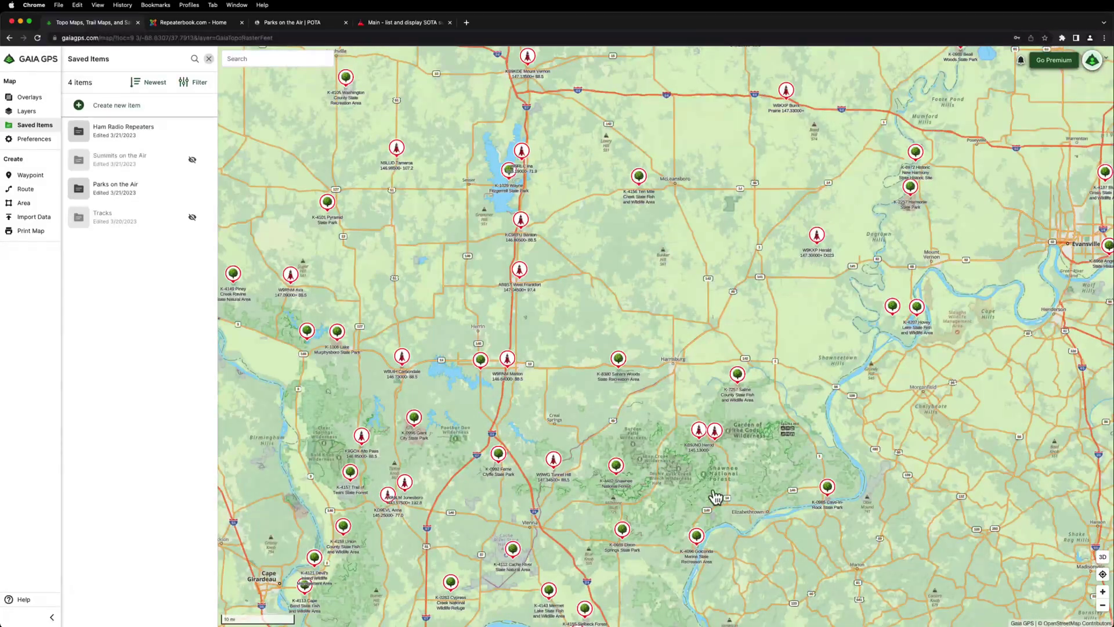
{"action": "left_click", "coordinate": [192, 161]}
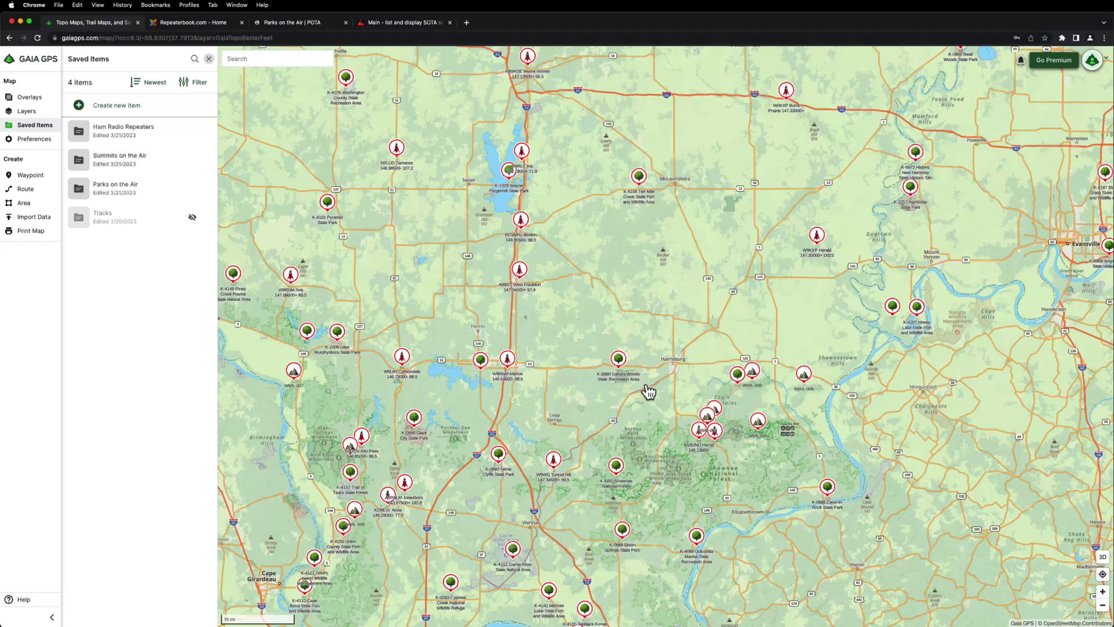
Open the W9/IL-004 summit waypoint, read the mountain name in its notes, and close its details.
{"action": "scroll", "coordinate": [757, 429], "scroll_direction": "up", "scroll_amount": 3}
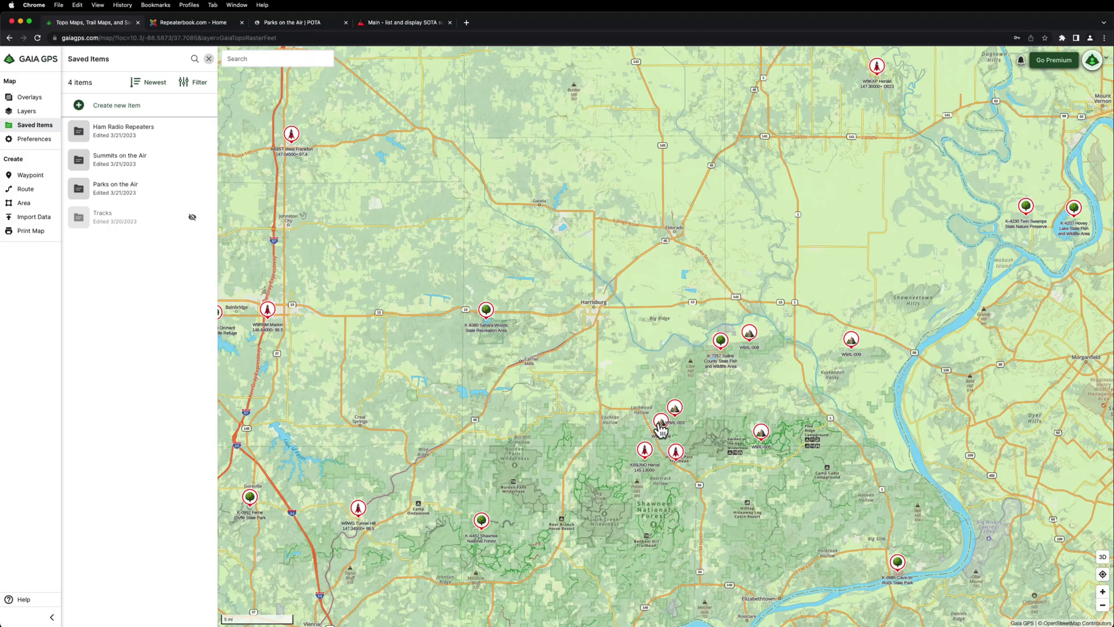
{"action": "left_click", "coordinate": [661, 425]}
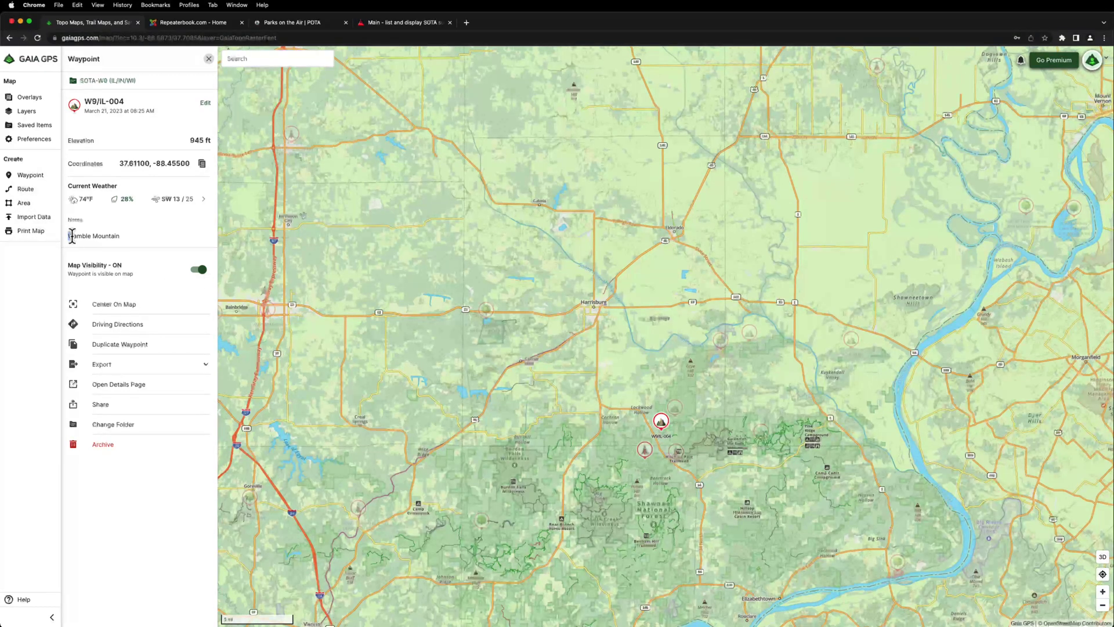
{"action": "left_click_drag", "start_coordinate": [72, 237], "coordinate": [118, 235]}
{"action": "left_click", "coordinate": [119, 235]}
{"action": "left_click", "coordinate": [209, 59]}
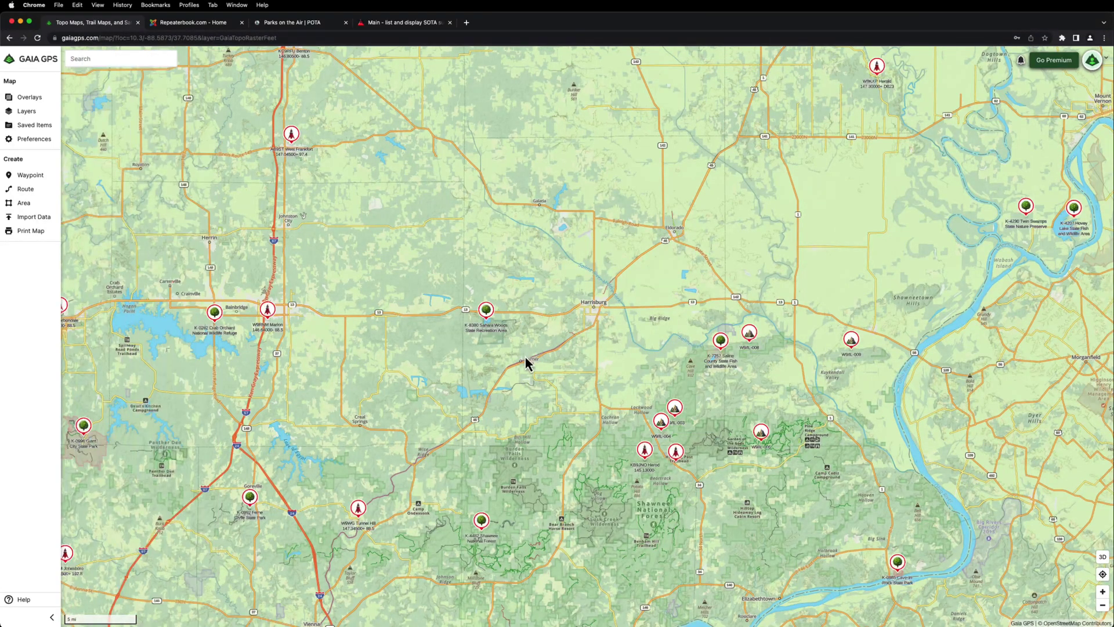
Examine how the repeater, park and summit waypoints are distributed across Illinois and the neighbouring states.
{"action": "scroll", "coordinate": [524, 364], "scroll_direction": "down", "scroll_amount": 5}
{"action": "left_click_drag", "start_coordinate": [593, 254], "coordinate": [604, 439]}
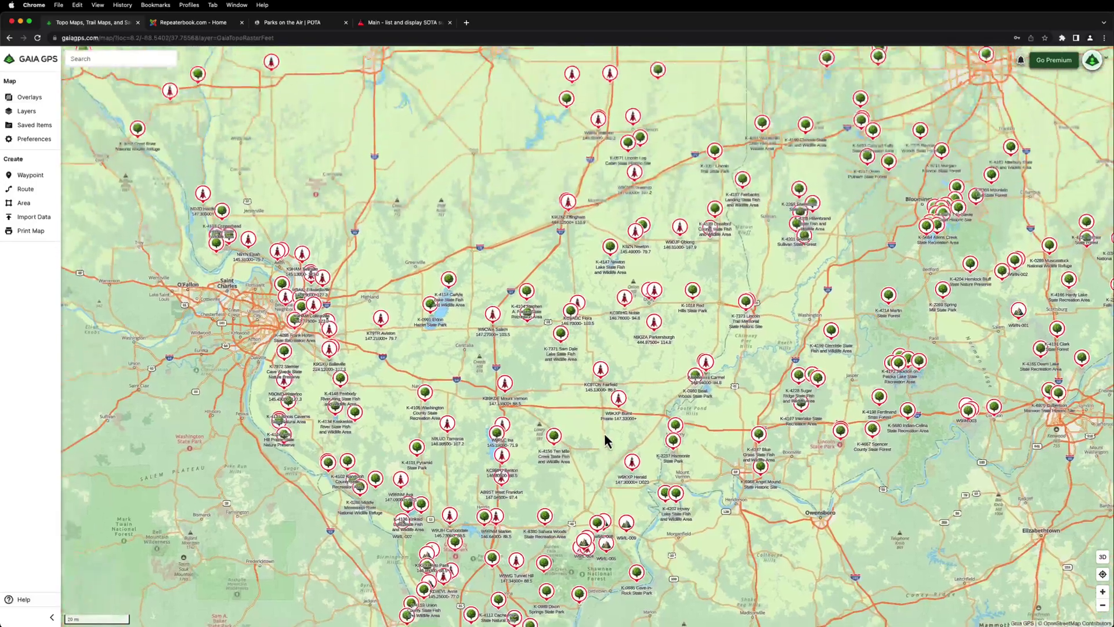
{"action": "left_click_drag", "start_coordinate": [566, 281], "coordinate": [587, 470]}
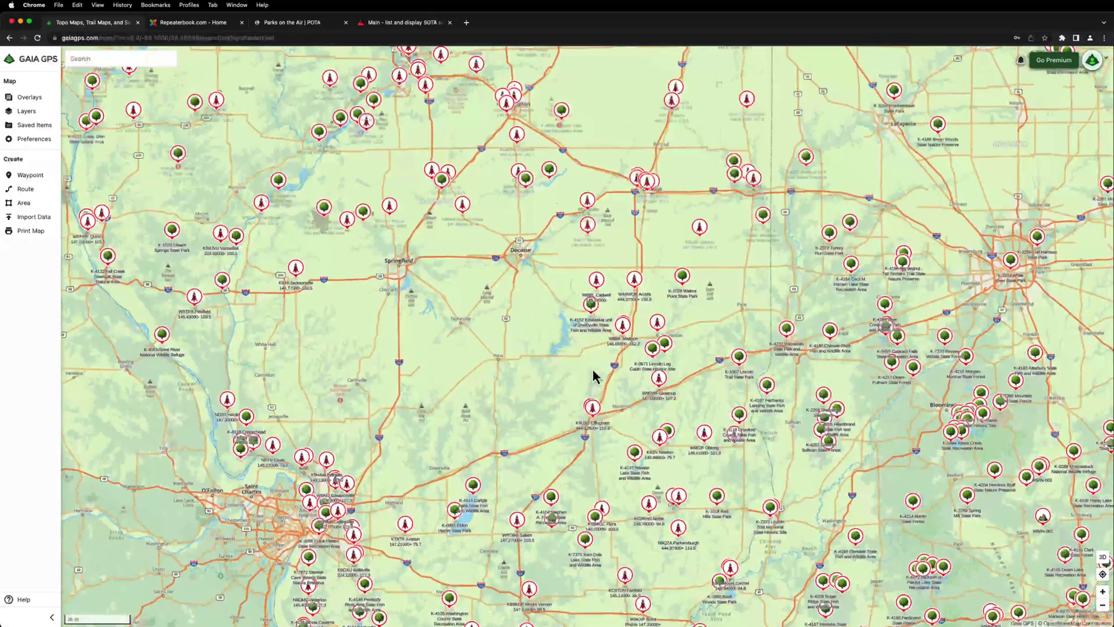
{"action": "scroll", "coordinate": [591, 371], "scroll_direction": "down", "scroll_amount": 4}
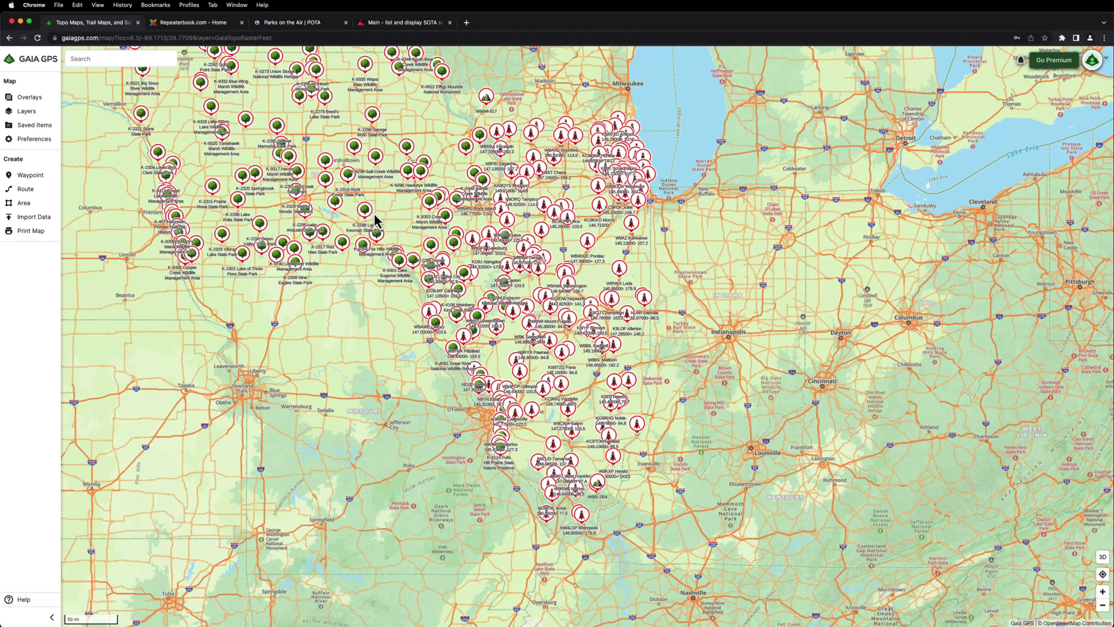
{"action": "scroll", "coordinate": [374, 221], "scroll_direction": "up", "scroll_amount": 3}
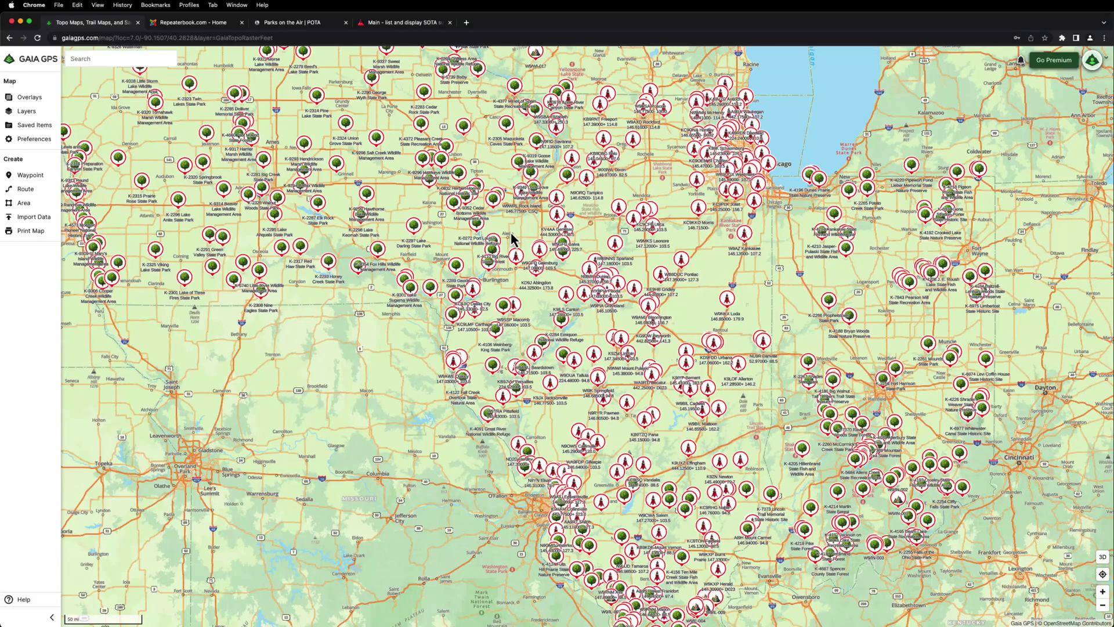
Switch to RepeaterBook, open the Illinois repeater list from the United States map, and look through it.
{"action": "key", "text": "ctrl+Tab"}
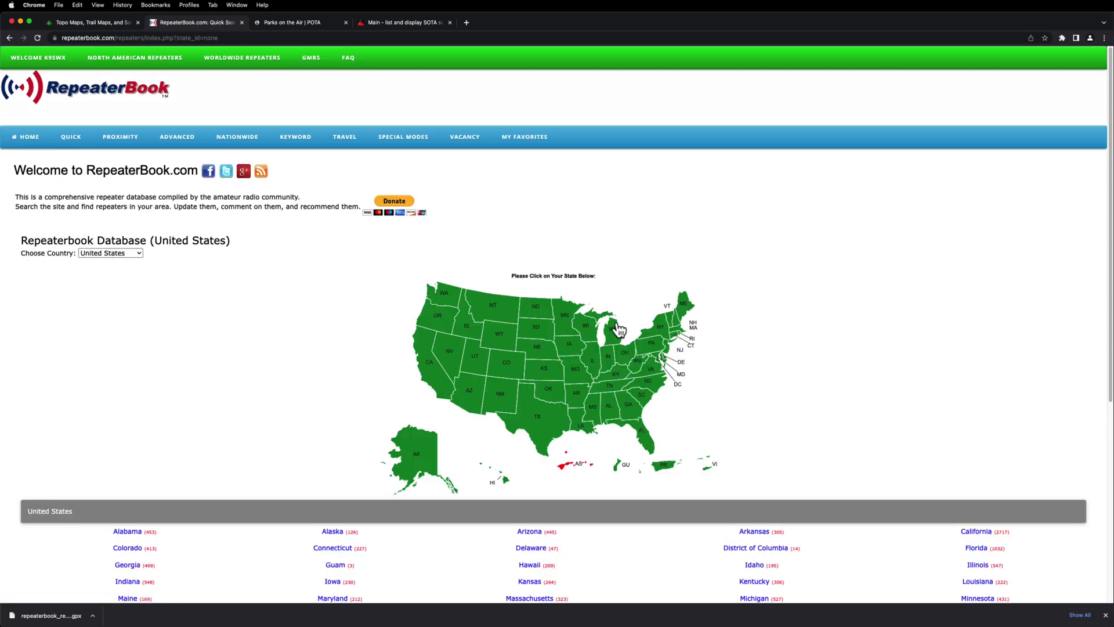
{"action": "left_click", "coordinate": [594, 368]}
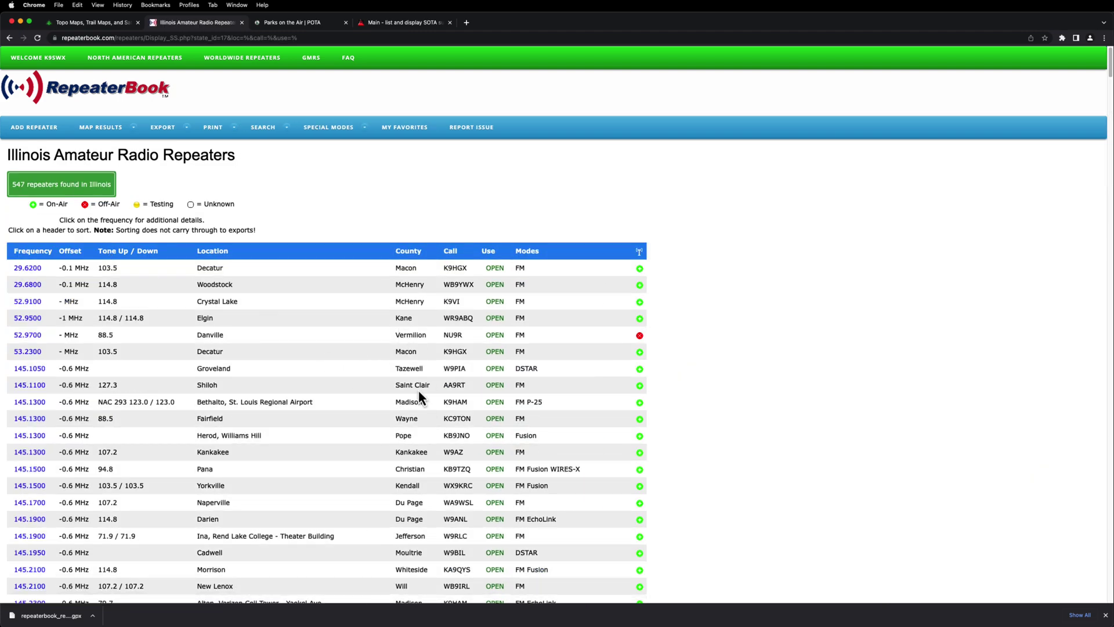
{"action": "scroll", "coordinate": [419, 398], "scroll_direction": "down", "scroll_amount": 15}
{"action": "scroll", "coordinate": [419, 398], "scroll_direction": "up", "scroll_amount": 20}
Start a GPX export of the Illinois repeater list and accept the personal-use agreement.
{"action": "mouse_move", "coordinate": [164, 128]}
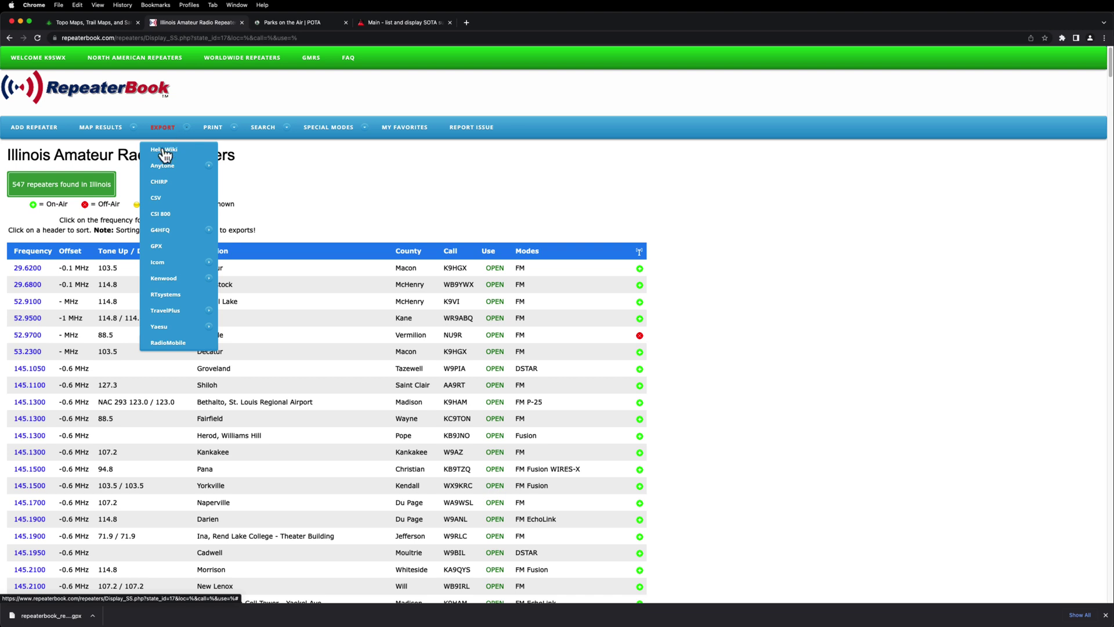
{"action": "left_click", "coordinate": [159, 248]}
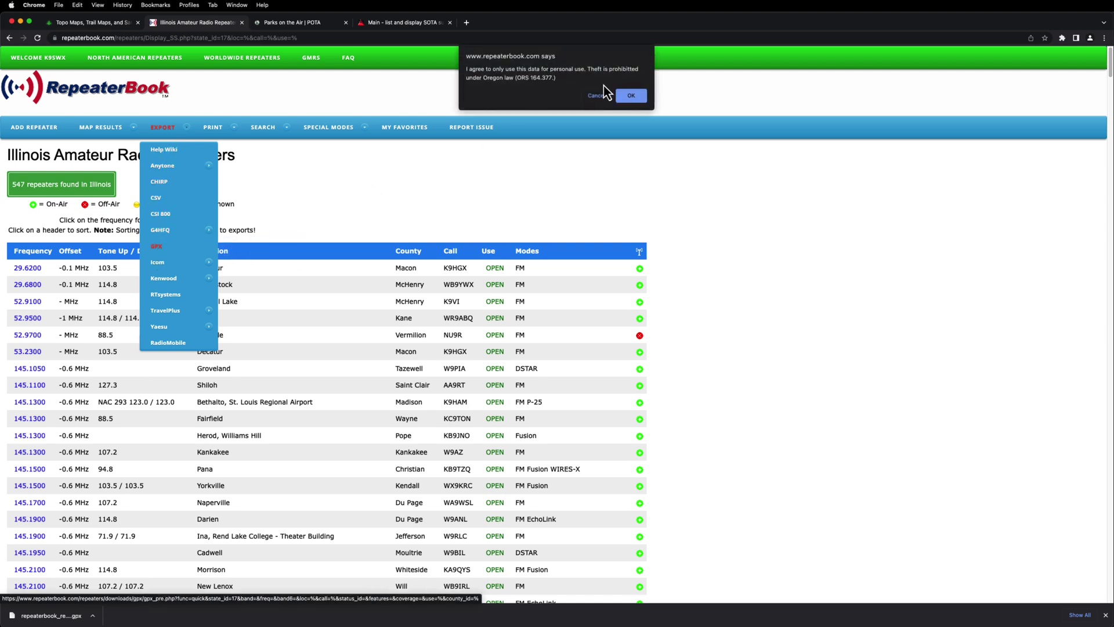
{"action": "left_click", "coordinate": [632, 96]}
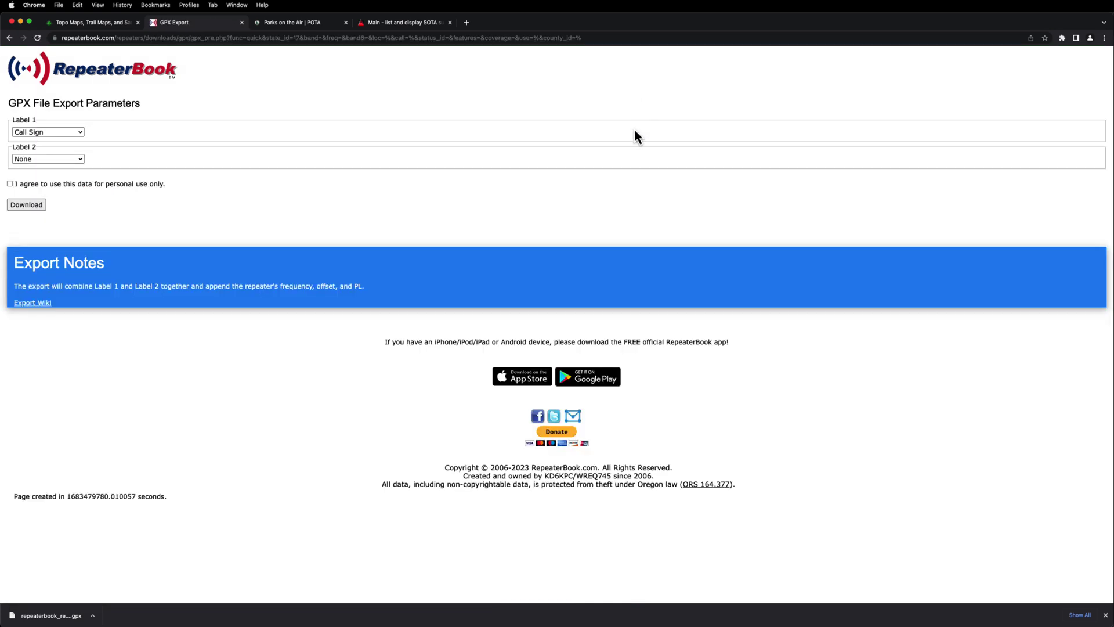
Keep Call Sign as Label 1, set Label 2 to Location City, agree to personal use only, and download the GPX file.
{"action": "left_click", "coordinate": [76, 137]}
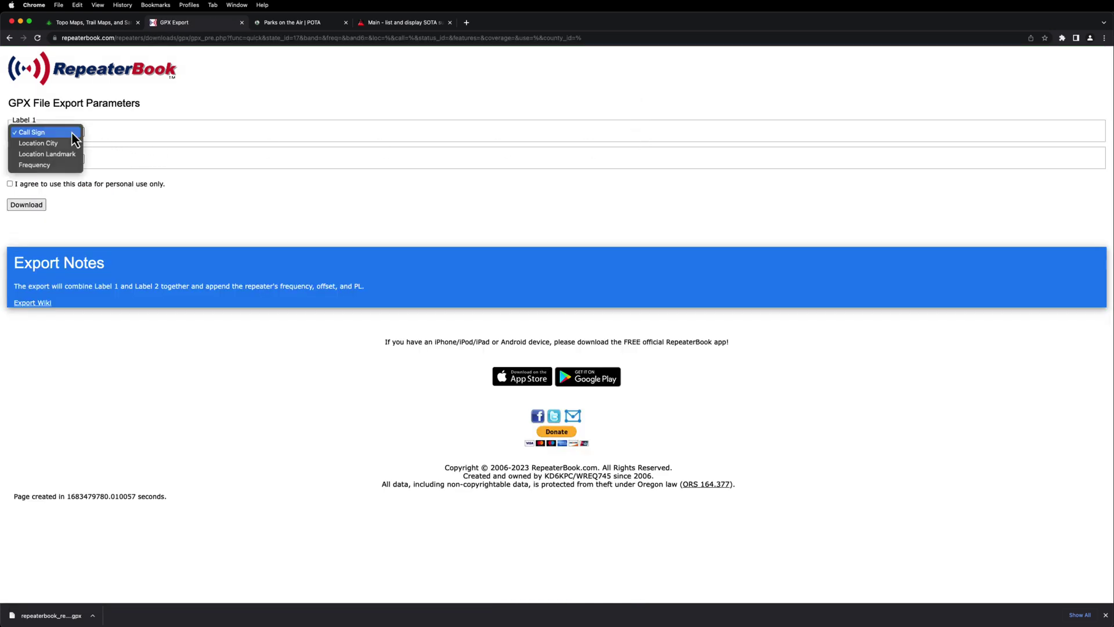
{"action": "left_click", "coordinate": [141, 126]}
{"action": "left_click", "coordinate": [69, 161]}
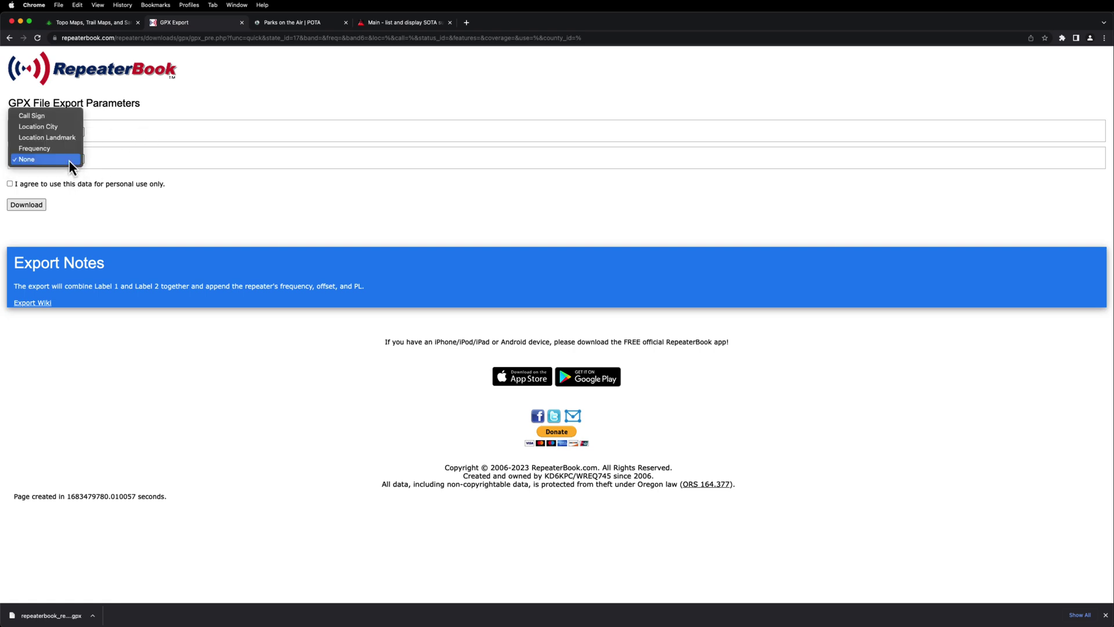
{"action": "left_click", "coordinate": [59, 127]}
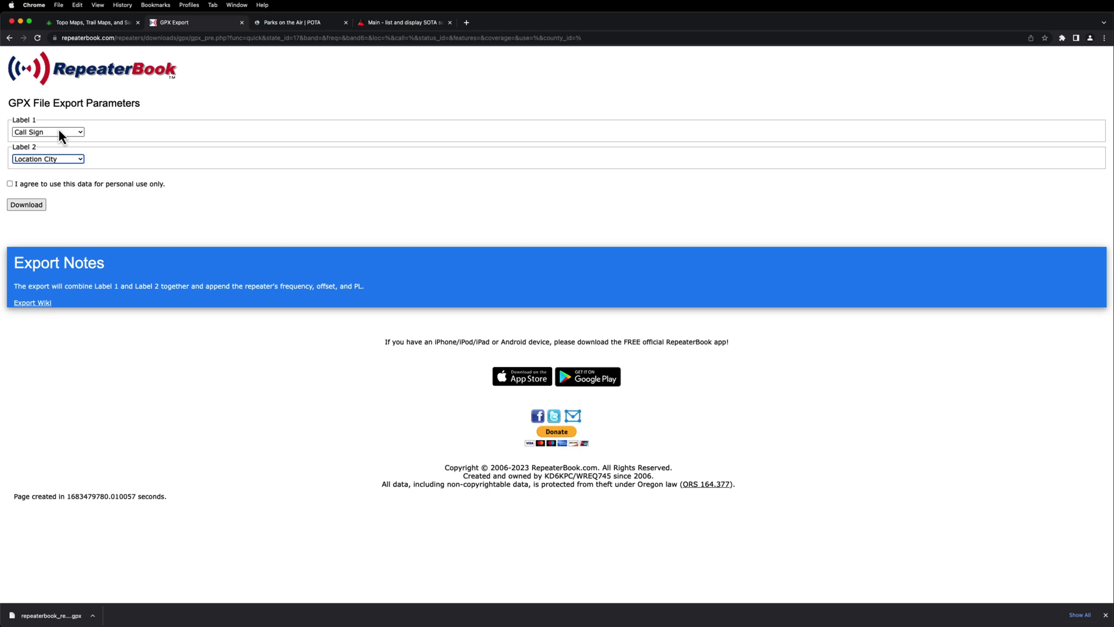
{"action": "left_click", "coordinate": [10, 184]}
{"action": "left_click", "coordinate": [26, 205]}
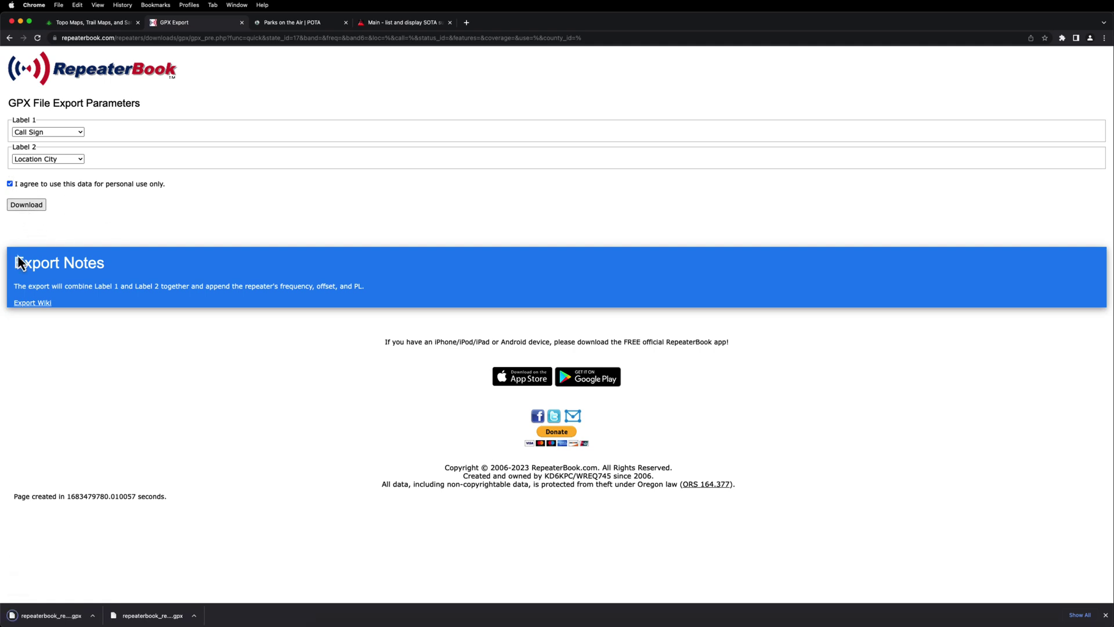
Switch to Gaia GPS and choose the downloaded file repeaterbook_repeaters_2305071216.gpx for data import.
{"action": "left_click", "coordinate": [75, 24]}
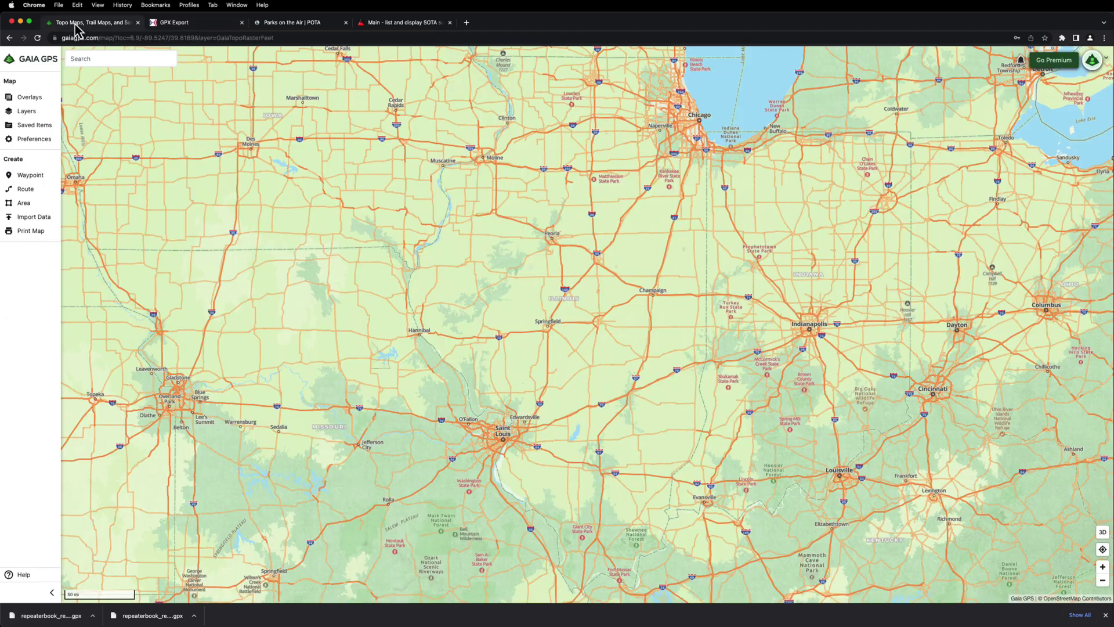
{"action": "left_click", "coordinate": [24, 219]}
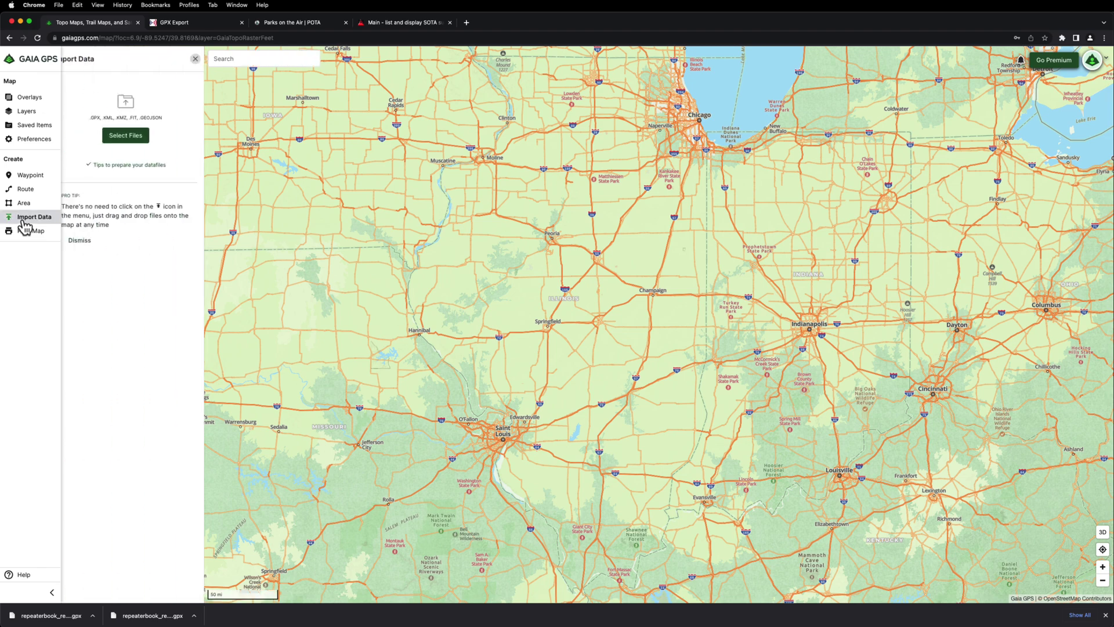
{"action": "left_click", "coordinate": [140, 144]}
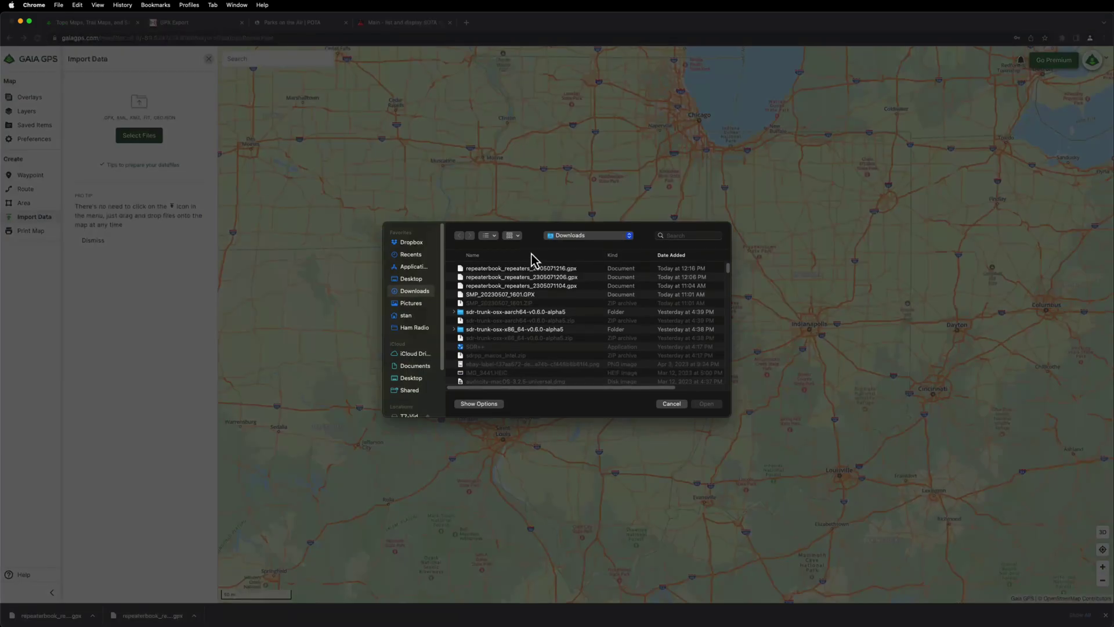
{"action": "left_click", "coordinate": [581, 270]}
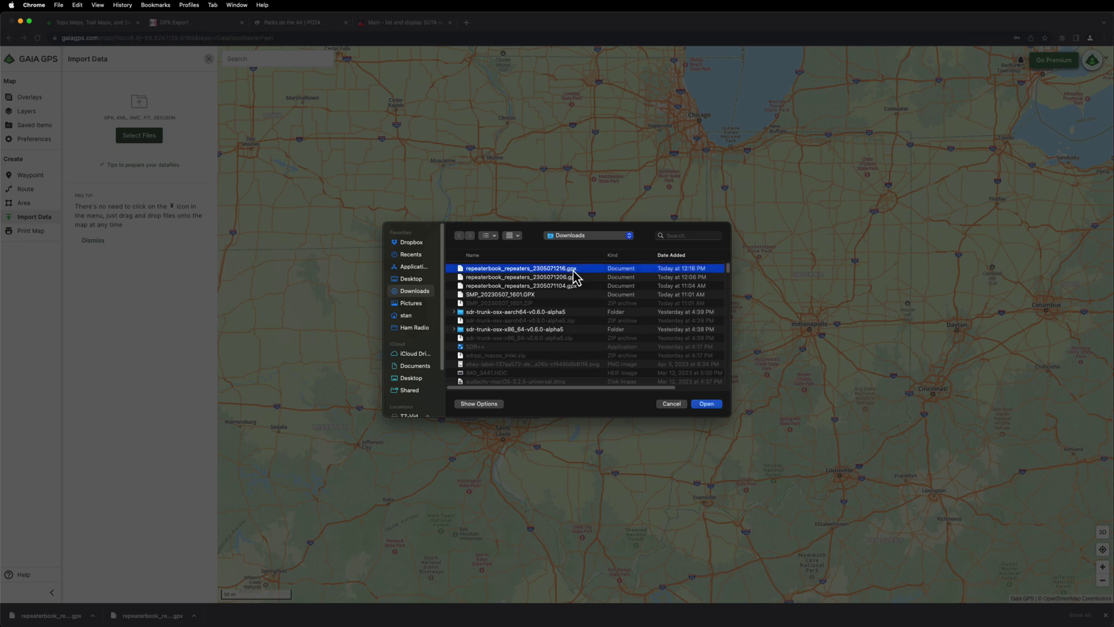
{"action": "left_click", "coordinate": [712, 406]}
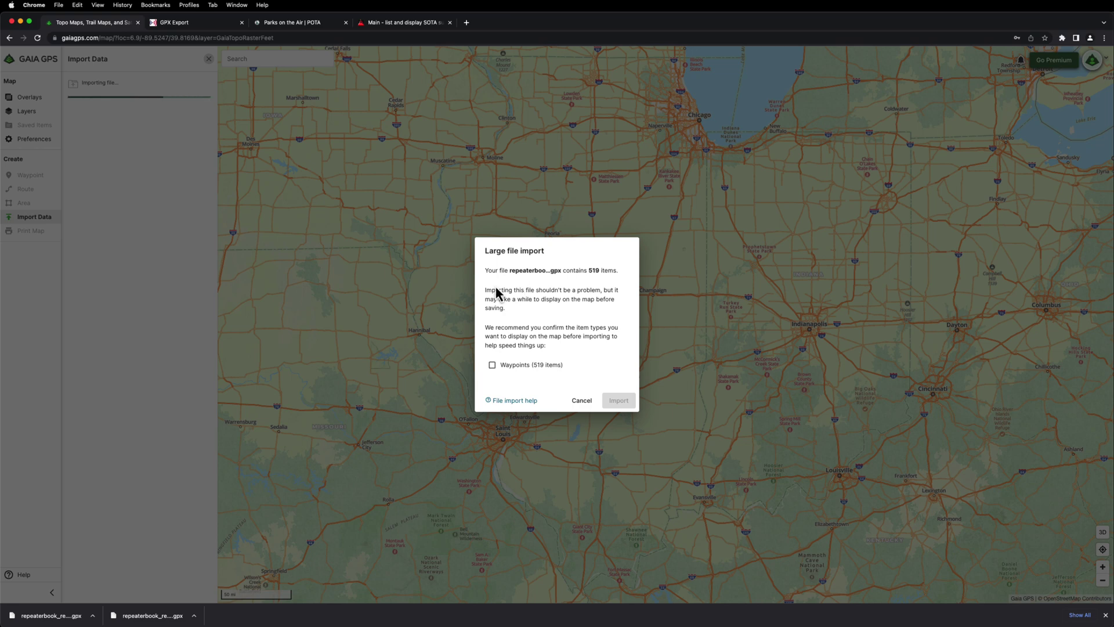
Include the waypoints in the large file import, then review the imported repeaters and save all of them.
{"action": "left_click", "coordinate": [493, 367]}
{"action": "left_click", "coordinate": [619, 400]}
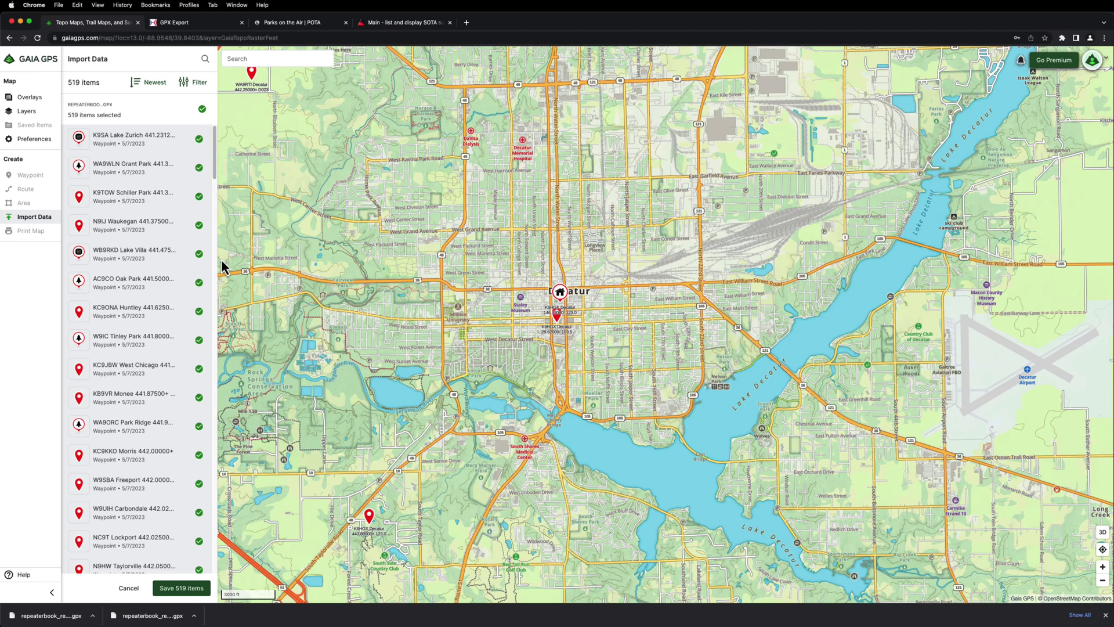
{"action": "scroll", "coordinate": [133, 187], "scroll_direction": "down", "scroll_amount": 20}
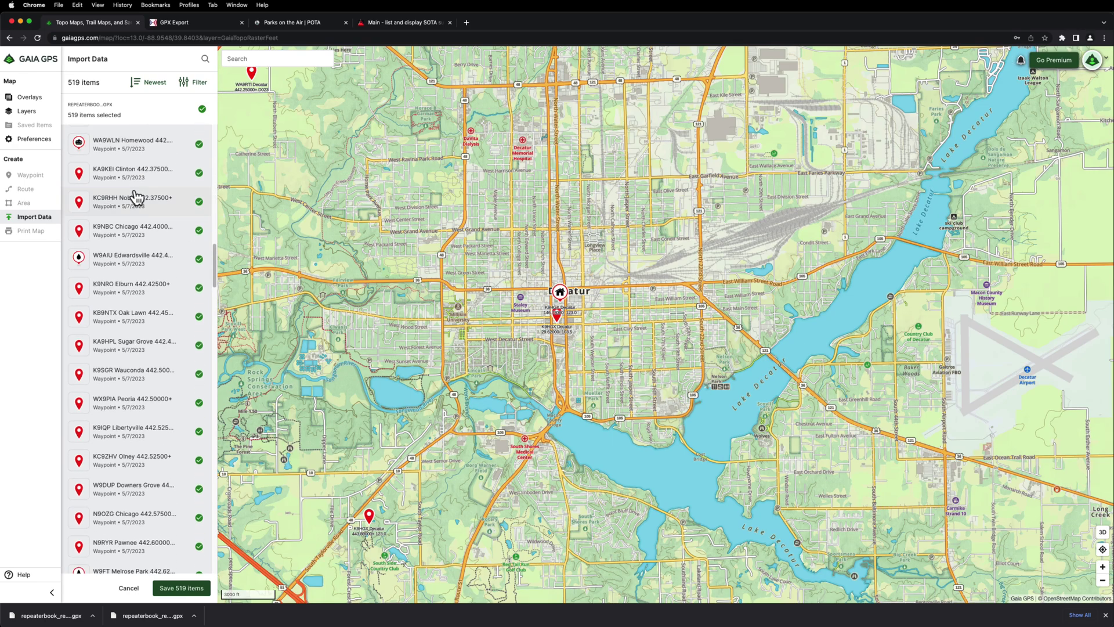
{"action": "scroll", "coordinate": [136, 198], "scroll_direction": "down", "scroll_amount": 2}
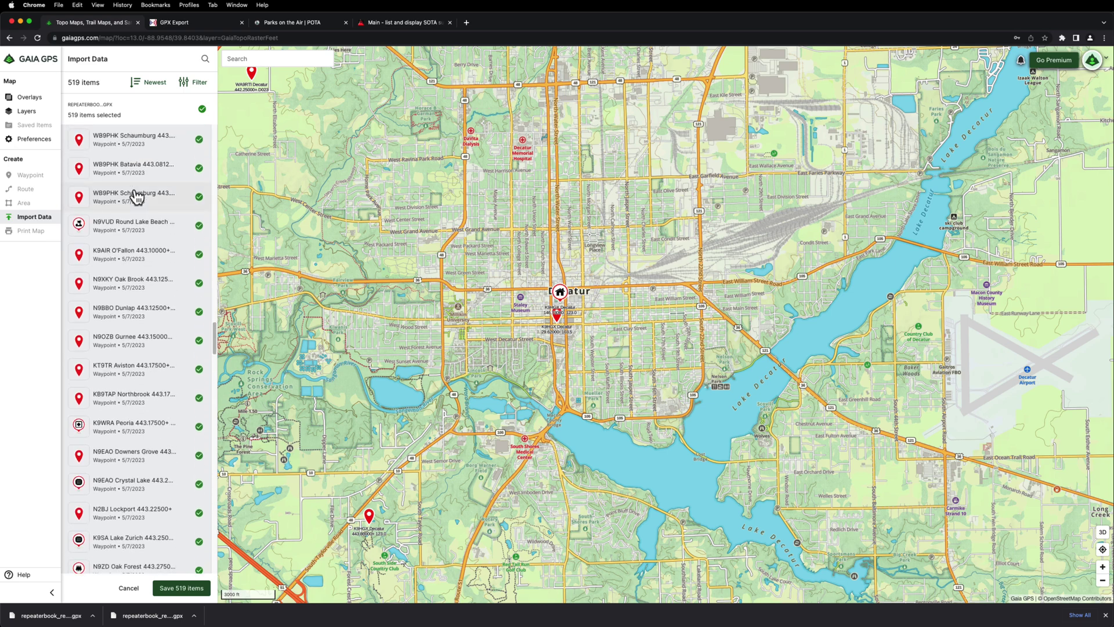
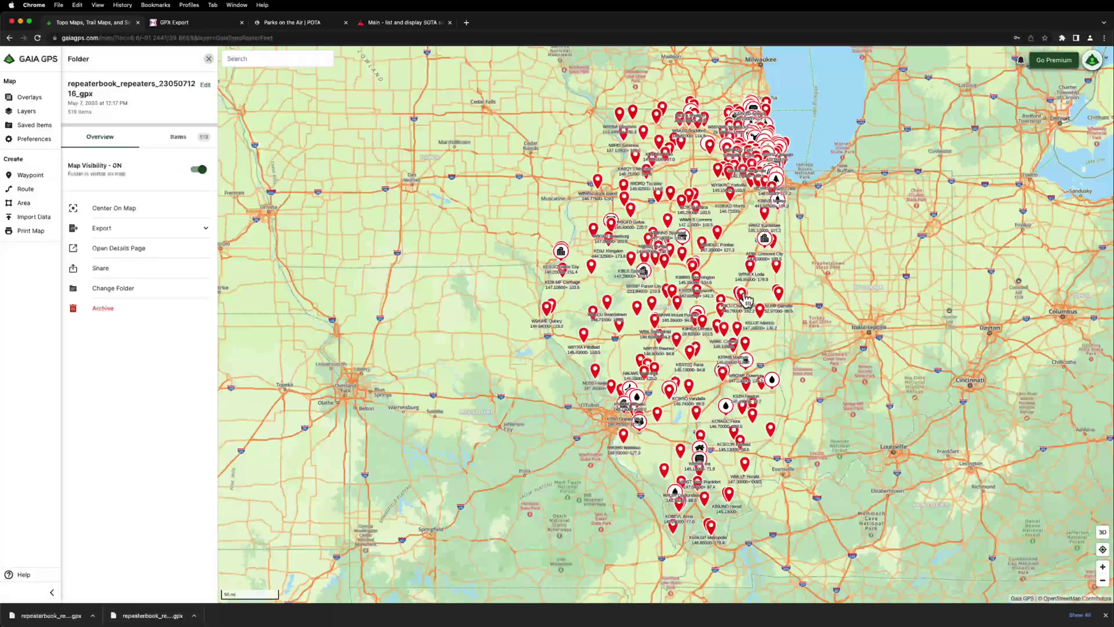
Select every waypoint in the imported repeater folder and set their icon to the one found by searching for "tower".
{"action": "left_click", "coordinate": [177, 138]}
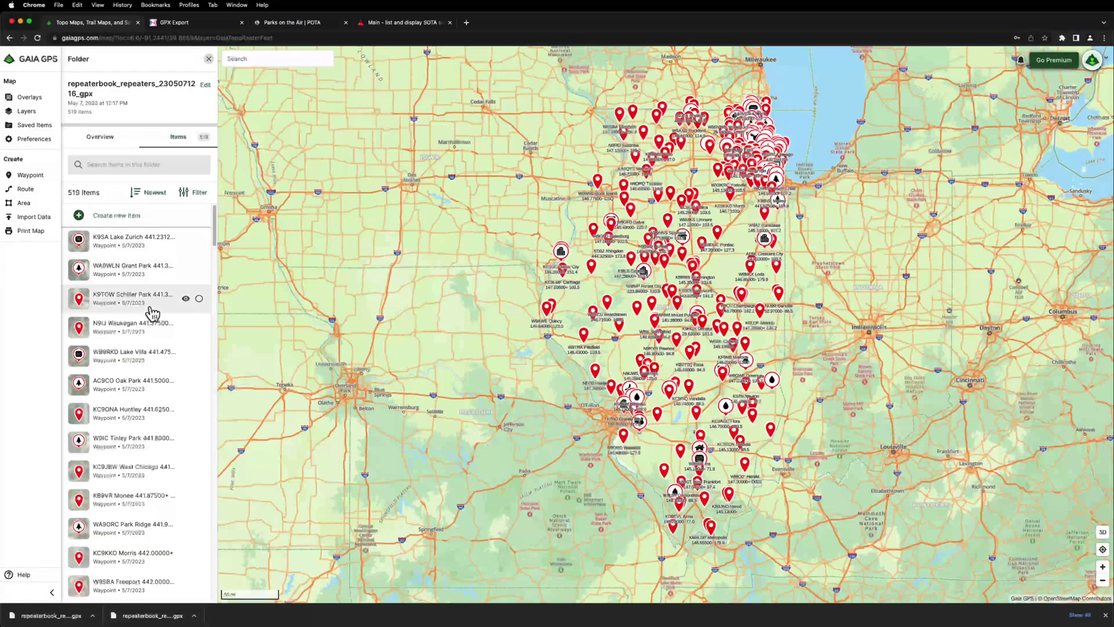
{"action": "scroll", "coordinate": [151, 310], "scroll_direction": "down", "scroll_amount": 7}
{"action": "scroll", "coordinate": [152, 313], "scroll_direction": "up", "scroll_amount": 7}
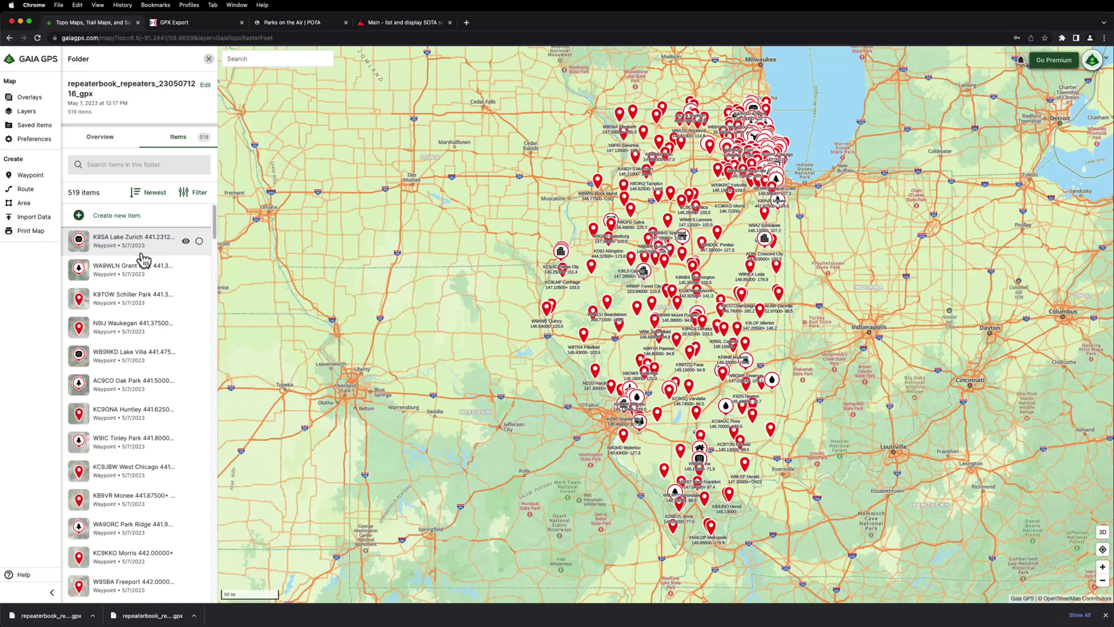
{"action": "left_click", "coordinate": [200, 244]}
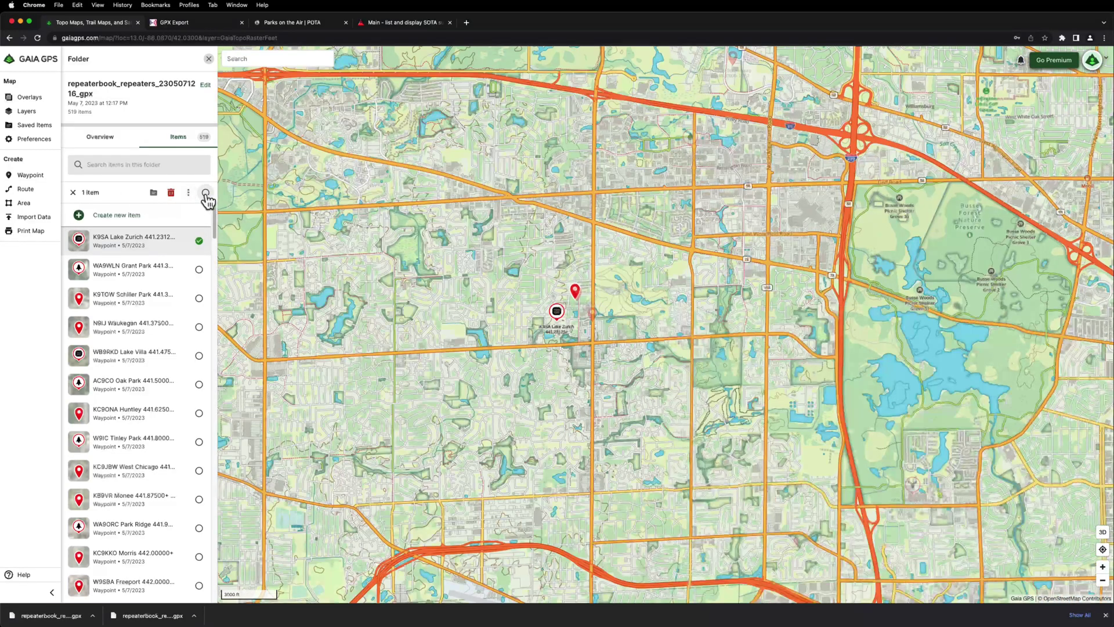
{"action": "left_click", "coordinate": [206, 194]}
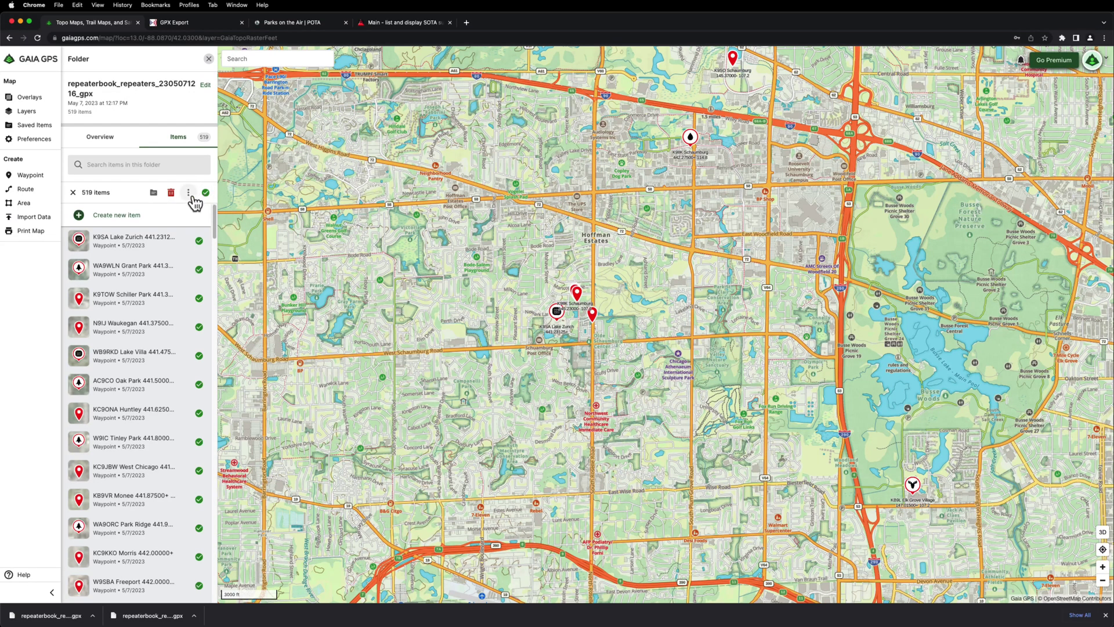
{"action": "left_click", "coordinate": [188, 198]}
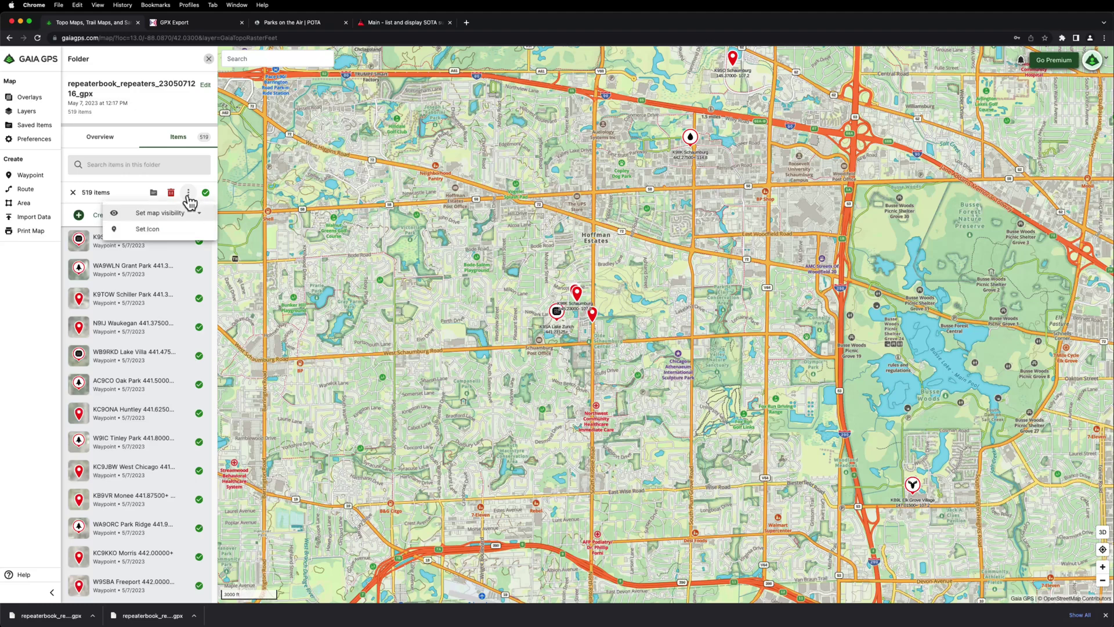
{"action": "left_click", "coordinate": [173, 232]}
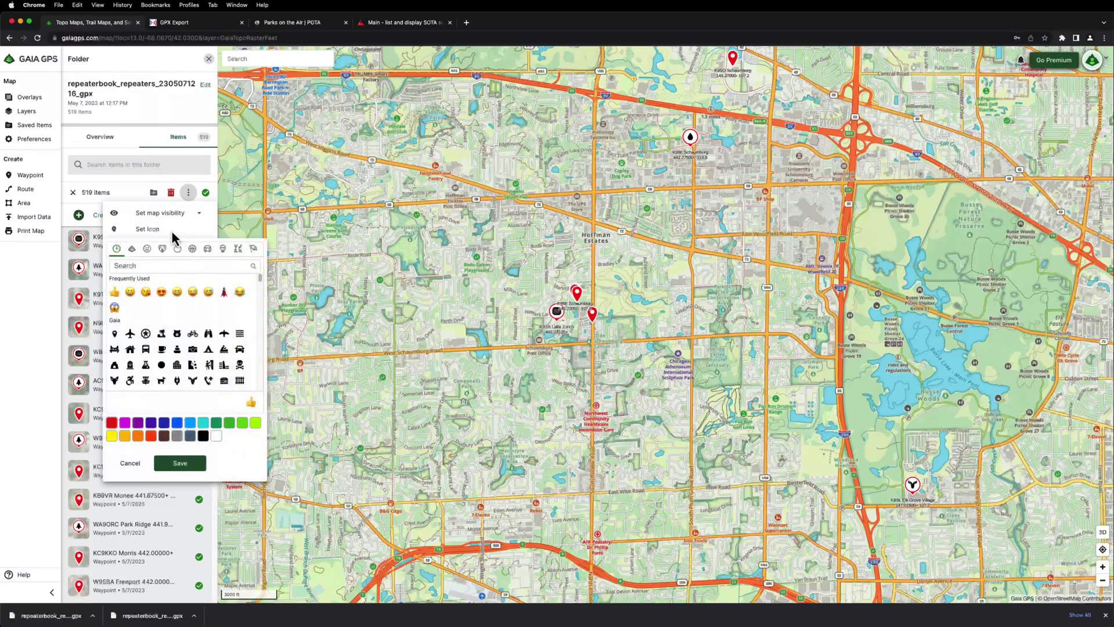
{"action": "left_click", "coordinate": [211, 266]}
{"action": "type", "text": "tower"}
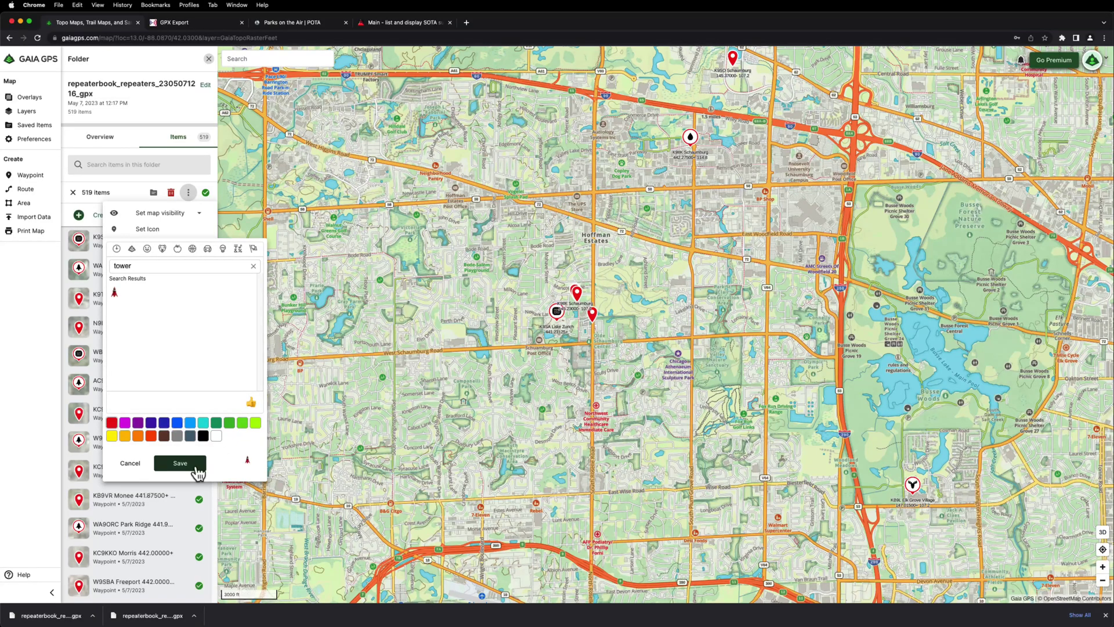
{"action": "left_click", "coordinate": [180, 463]}
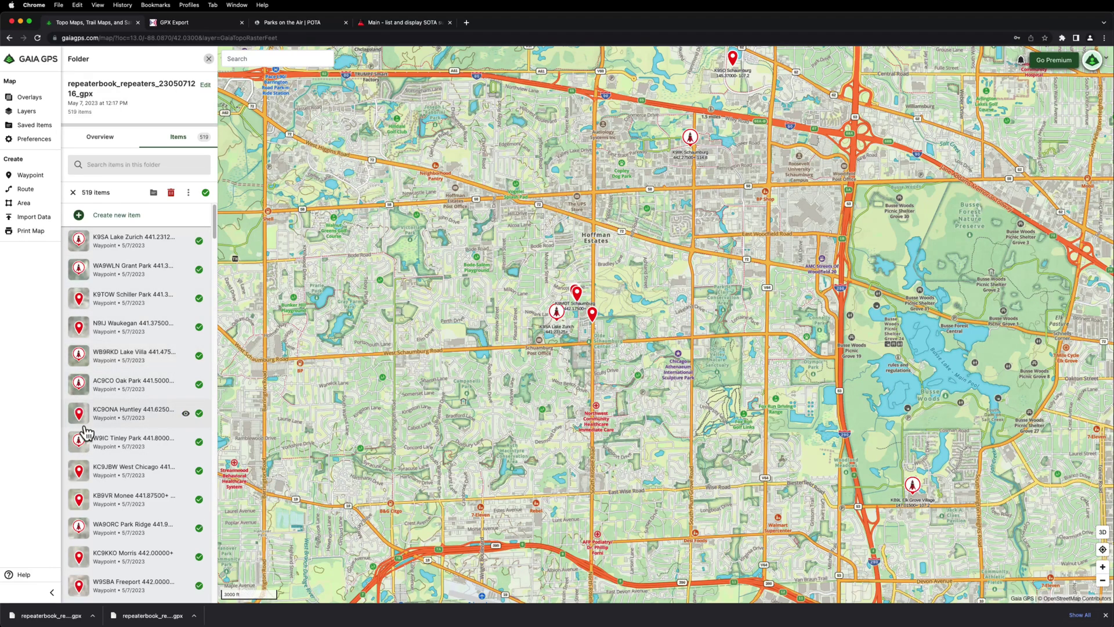
Look through the folder's waypoint list to check which repeaters carry the tower icon.
{"action": "scroll", "coordinate": [141, 430], "scroll_direction": "down", "scroll_amount": 20}
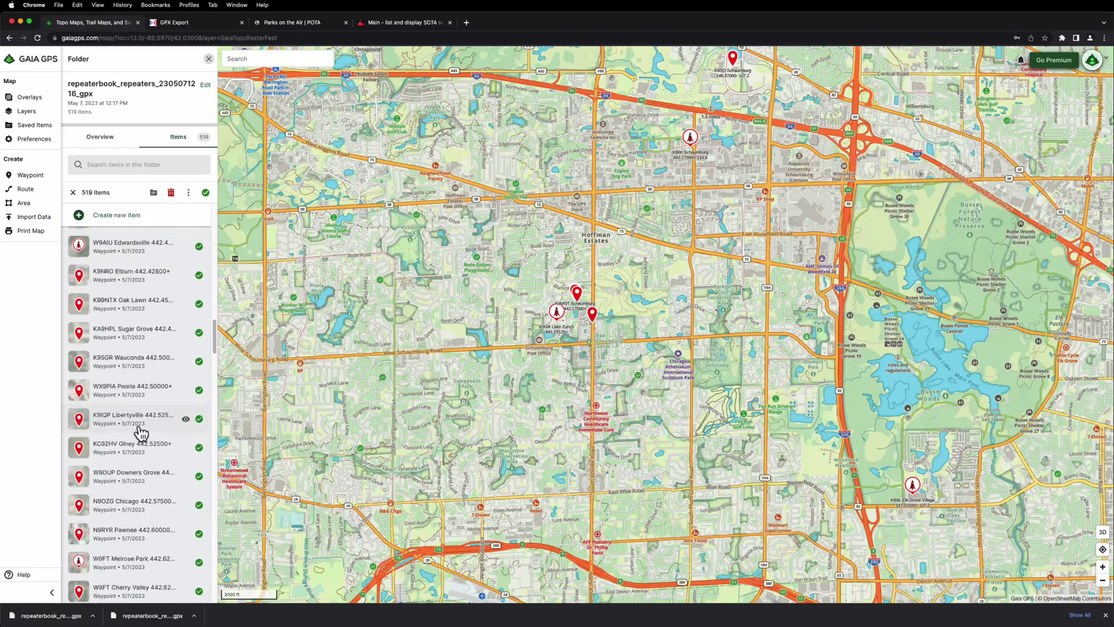
{"action": "scroll", "coordinate": [141, 430], "scroll_direction": "down", "scroll_amount": 20}
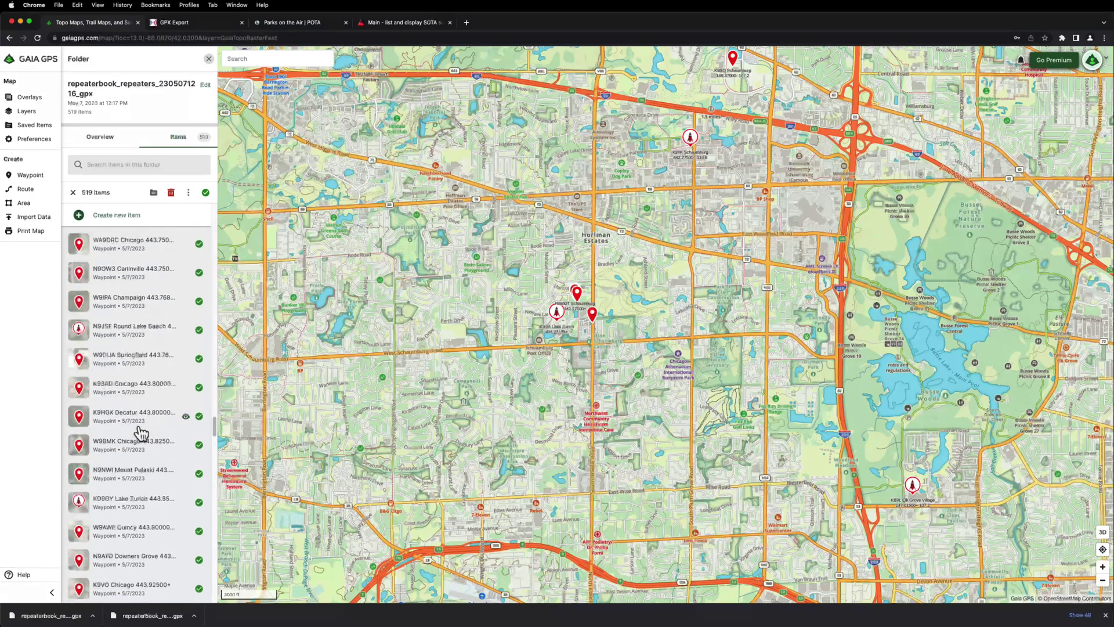
{"action": "scroll", "coordinate": [141, 432], "scroll_direction": "down", "scroll_amount": 10}
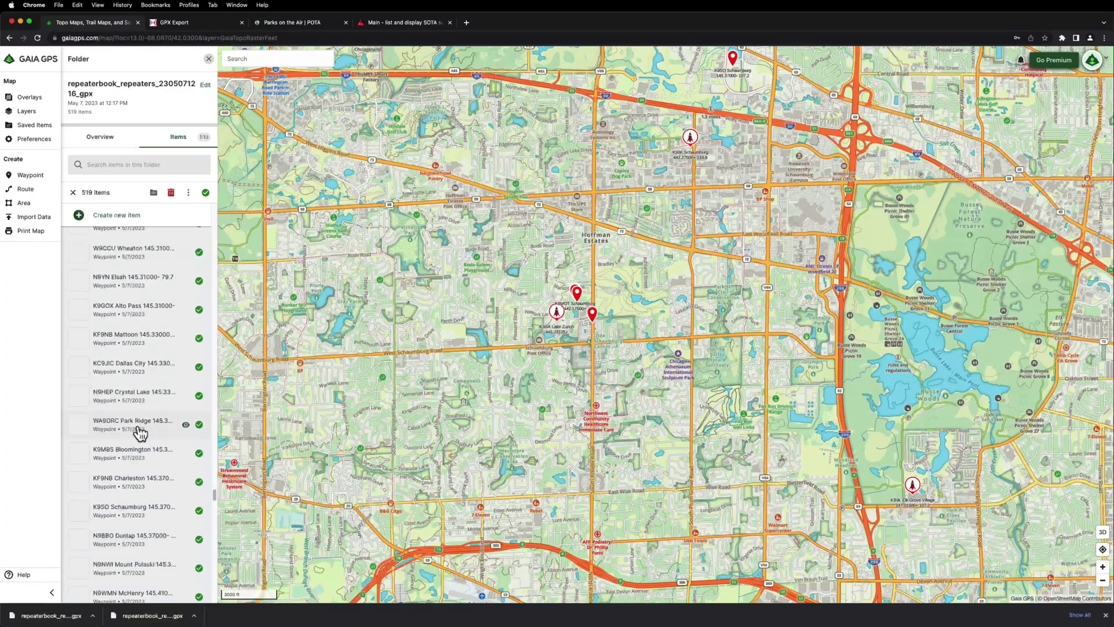
{"action": "scroll", "coordinate": [140, 432], "scroll_direction": "up", "scroll_amount": 15}
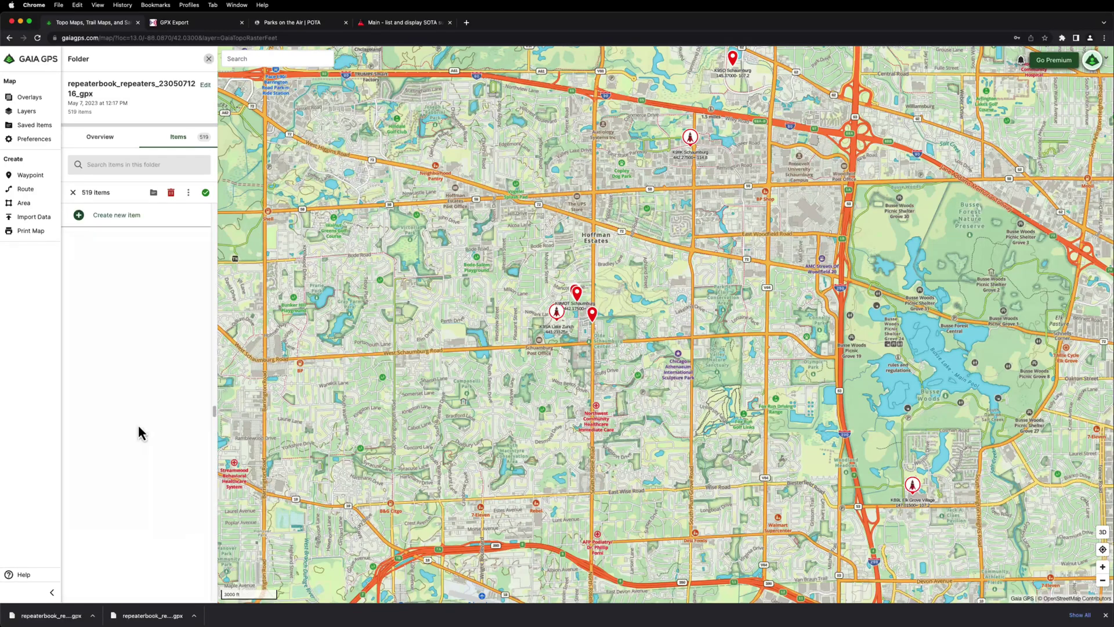
{"action": "scroll", "coordinate": [137, 419], "scroll_direction": "up", "scroll_amount": 15}
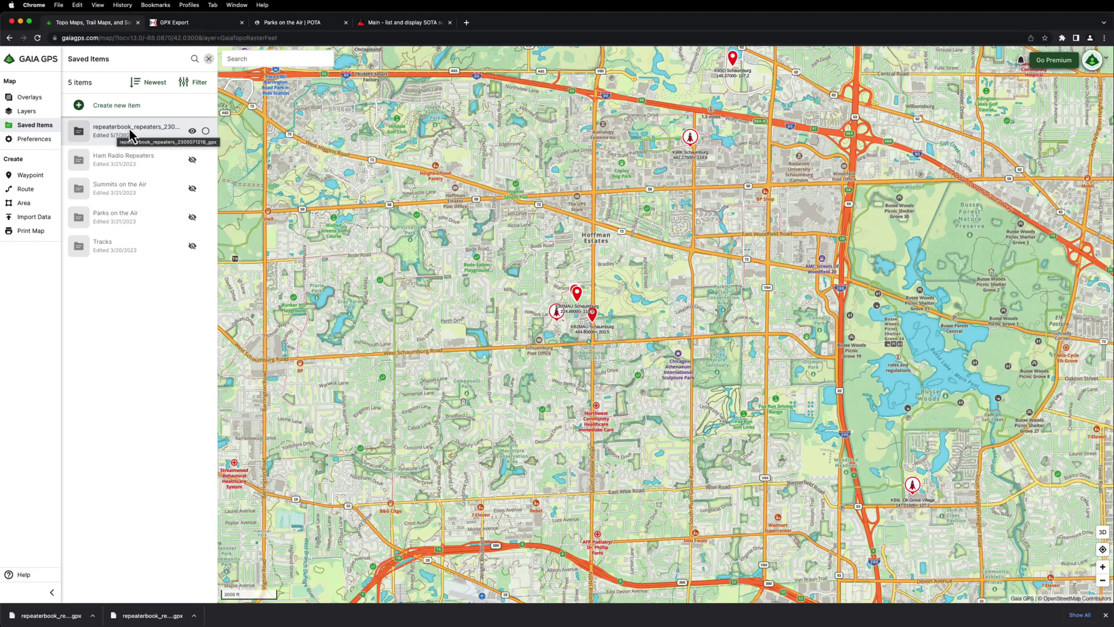
Rename the imported repeater folder in the saved items to Repeaters-IL and return to the list of saved folders.
{"action": "left_click", "coordinate": [206, 131]}
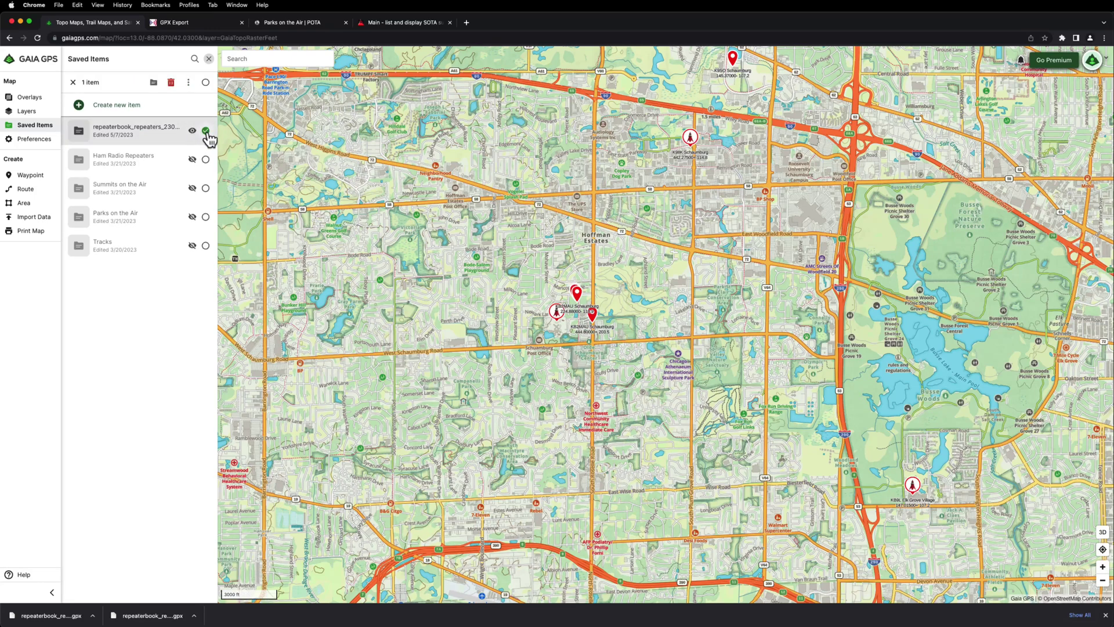
{"action": "left_click", "coordinate": [149, 135]}
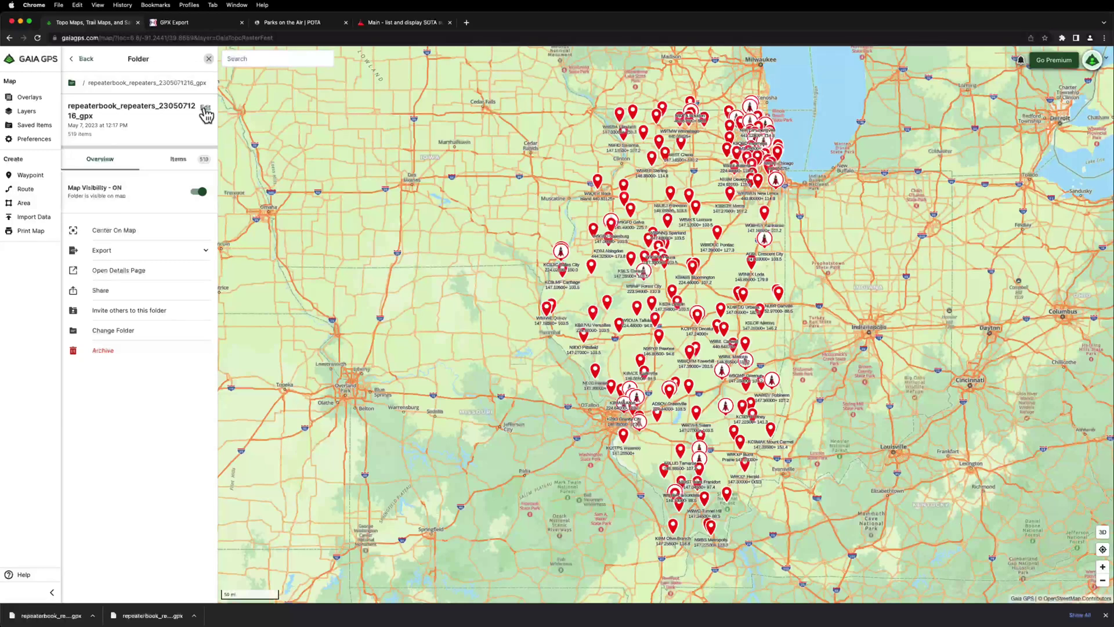
{"action": "left_click", "coordinate": [206, 107]}
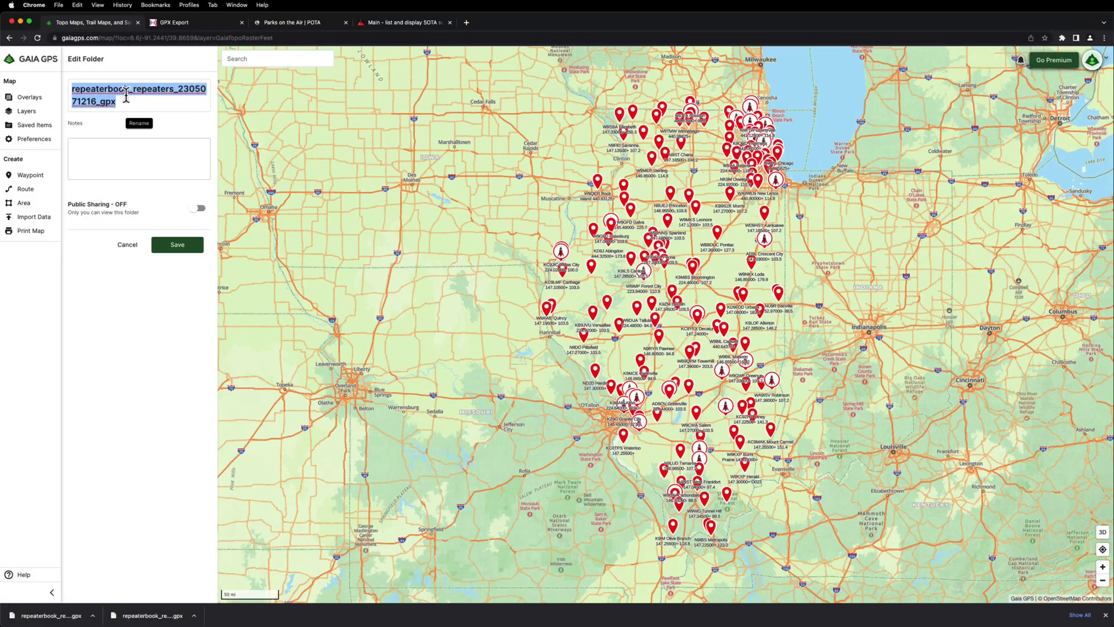
{"action": "type", "text": "Repeaters-IL"}
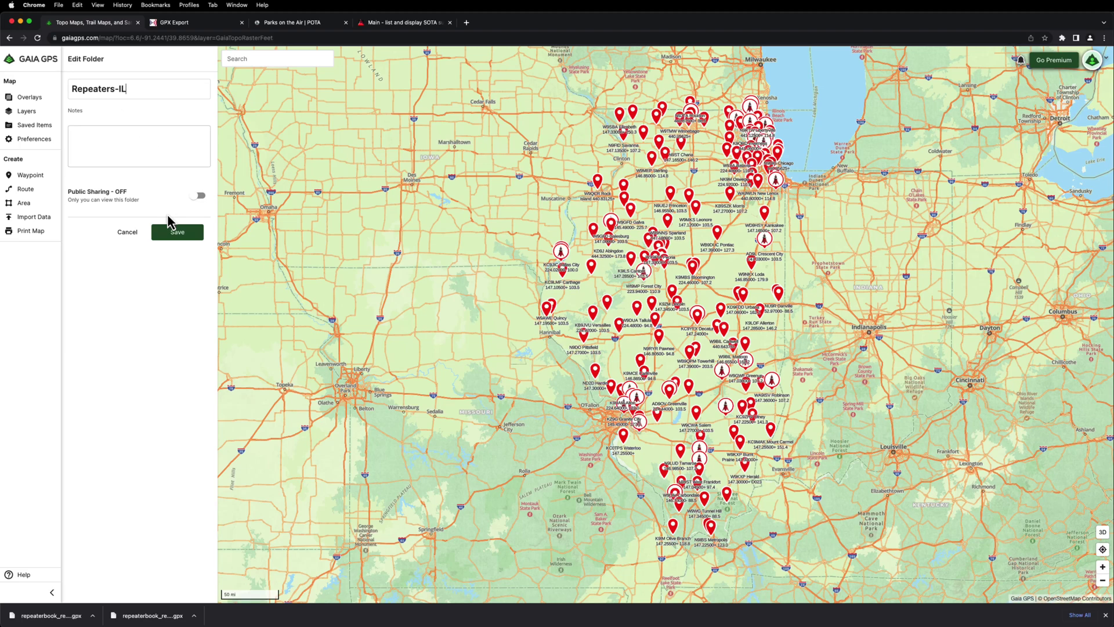
{"action": "left_click", "coordinate": [175, 234]}
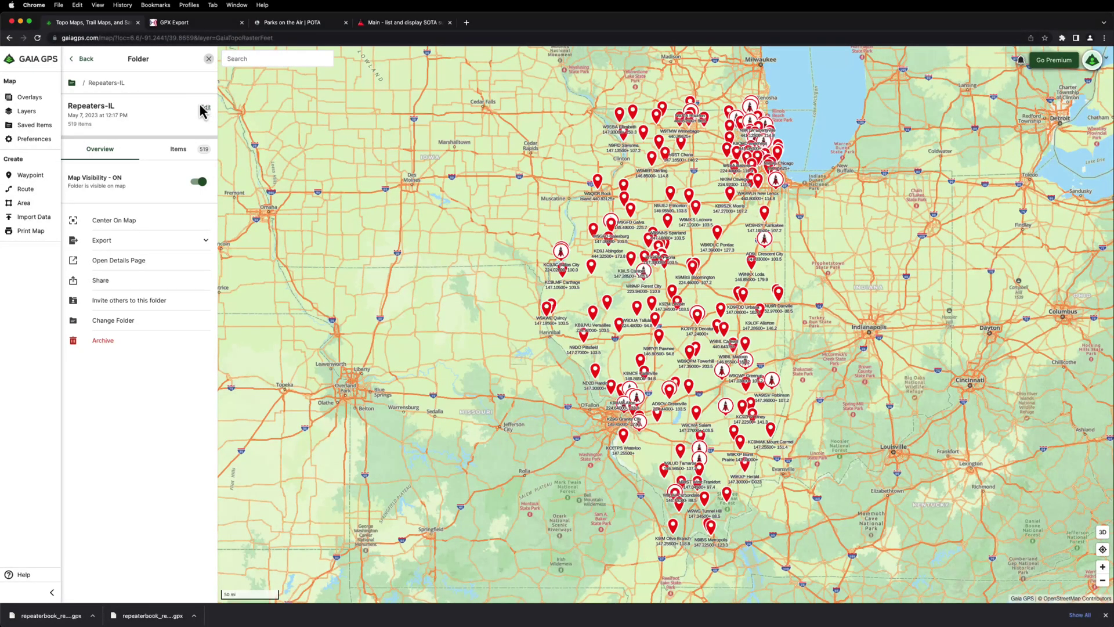
{"action": "left_click", "coordinate": [82, 60]}
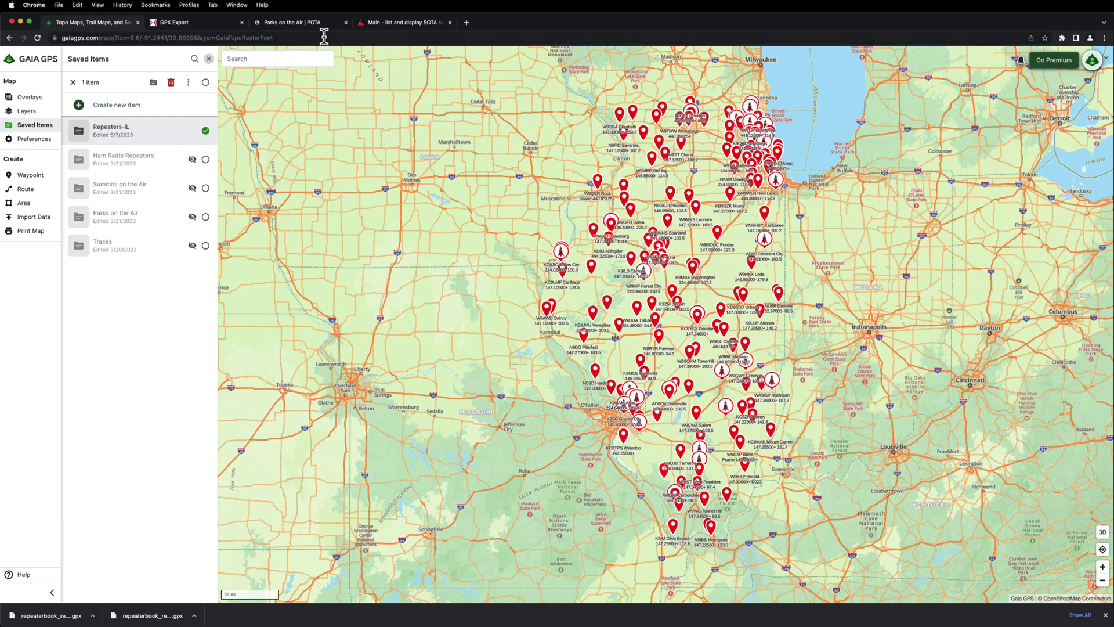
Switch to the Parks on the Air site and bring up the park list for Illinois (US-IL) in the United States of America.
{"action": "left_click", "coordinate": [287, 24]}
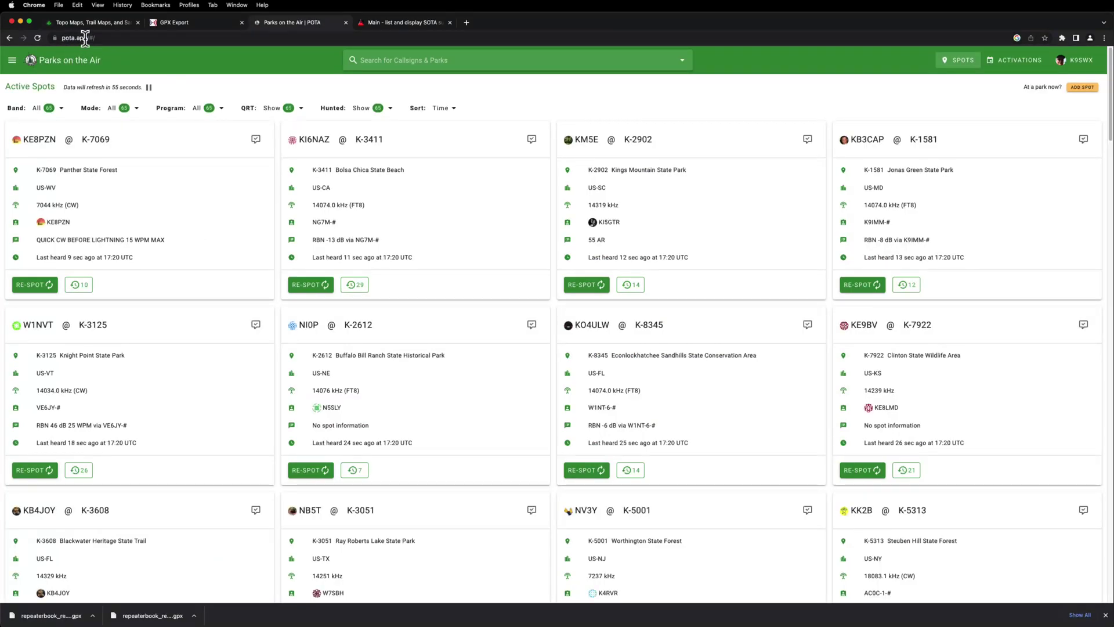
{"action": "left_click", "coordinate": [12, 62]}
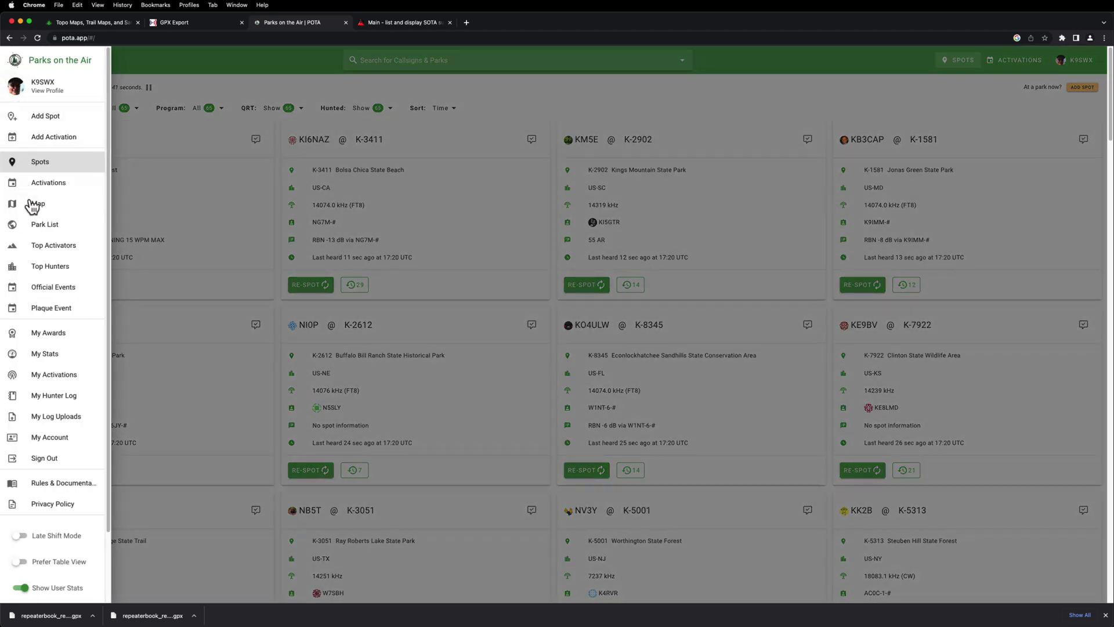
{"action": "left_click", "coordinate": [50, 231]}
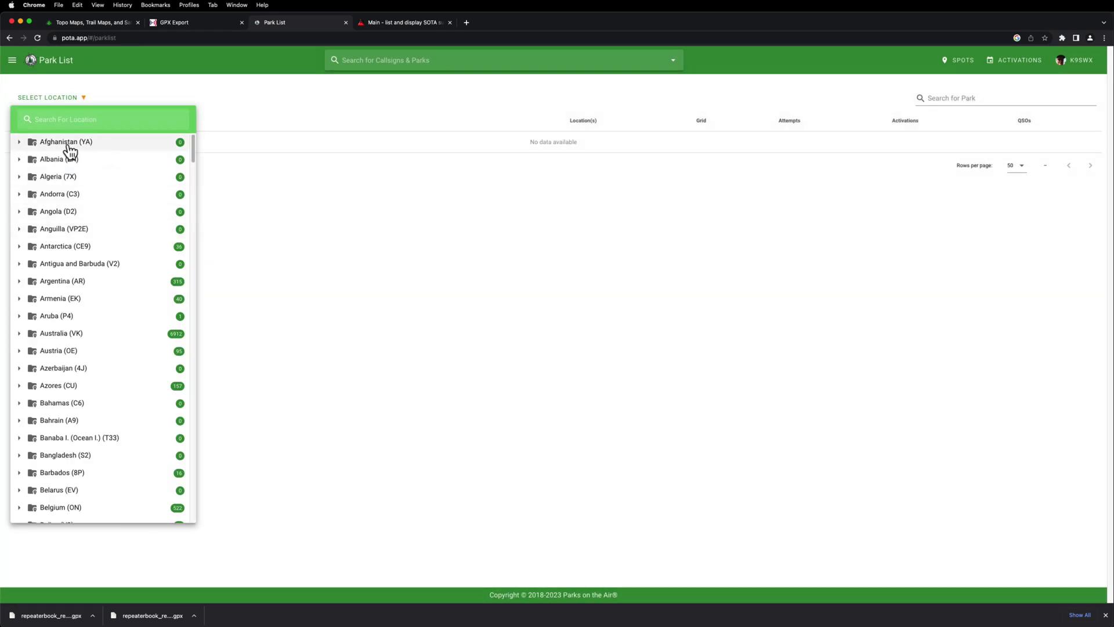
{"action": "scroll", "coordinate": [67, 270], "scroll_direction": "down", "scroll_amount": 20}
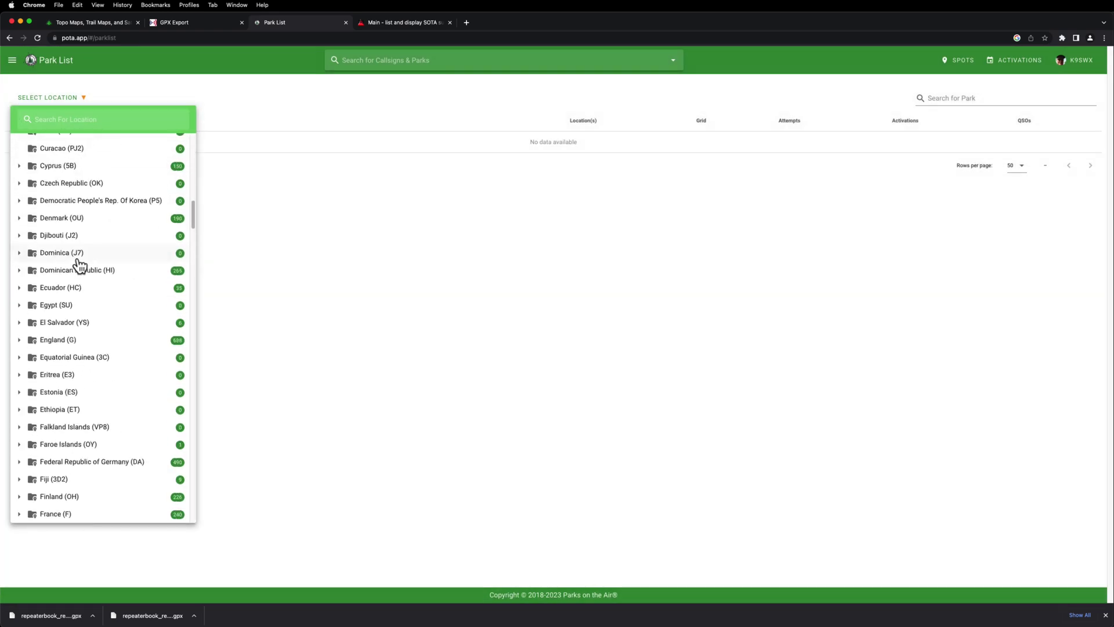
{"action": "scroll", "coordinate": [87, 261], "scroll_direction": "down", "scroll_amount": 20}
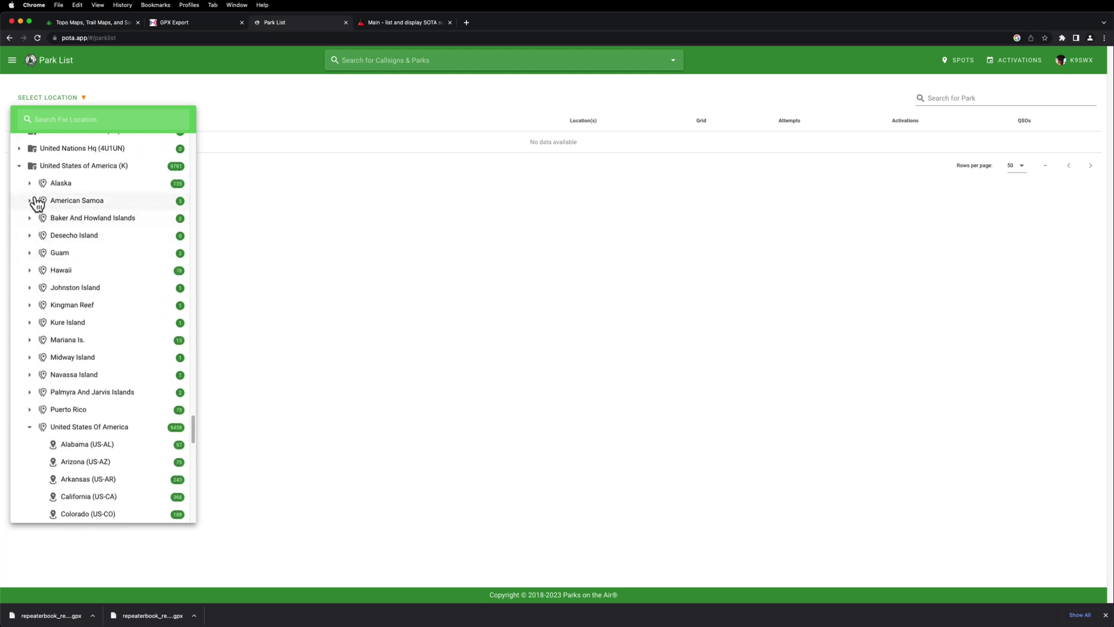
{"action": "scroll", "coordinate": [116, 258], "scroll_direction": "down", "scroll_amount": 6}
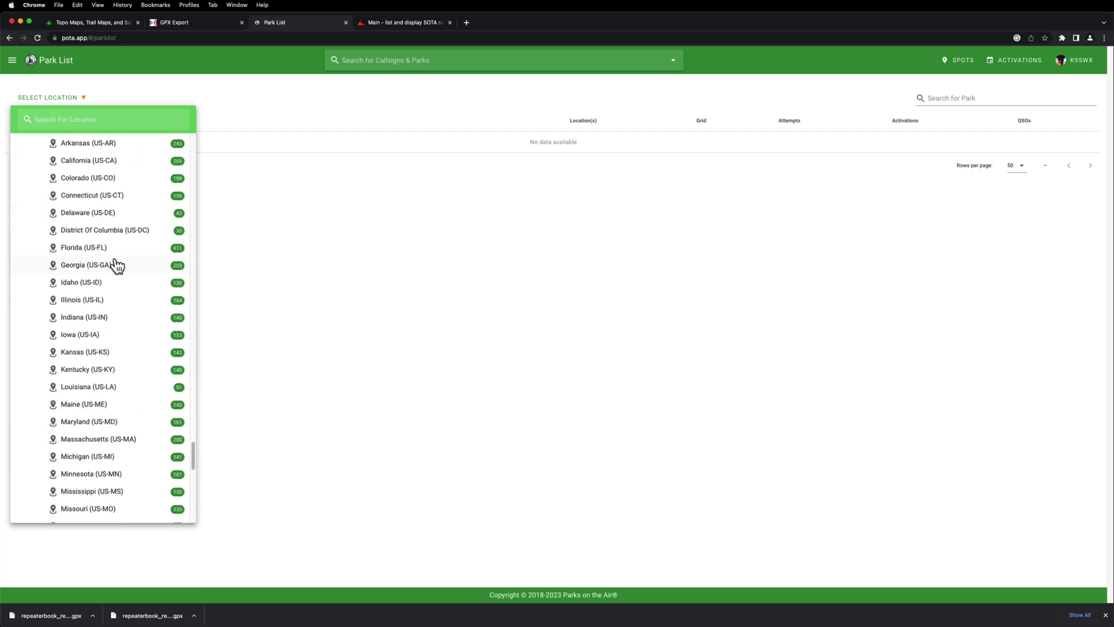
{"action": "scroll", "coordinate": [67, 218], "scroll_direction": "up", "scroll_amount": 1}
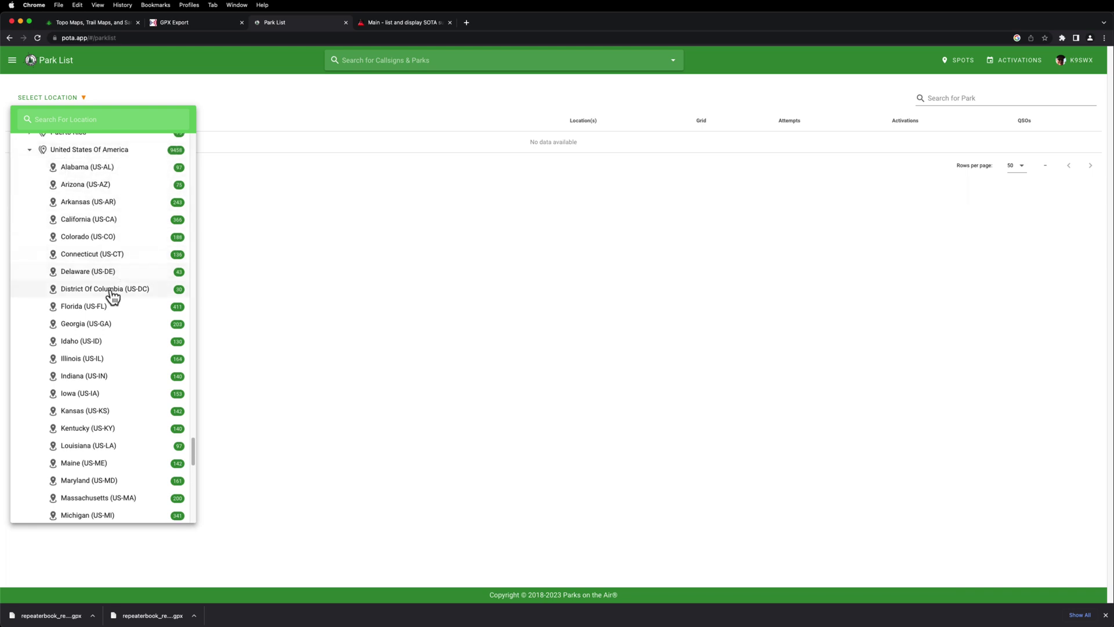
{"action": "scroll", "coordinate": [112, 292], "scroll_direction": "down", "scroll_amount": 1}
{"action": "left_click", "coordinate": [76, 301]}
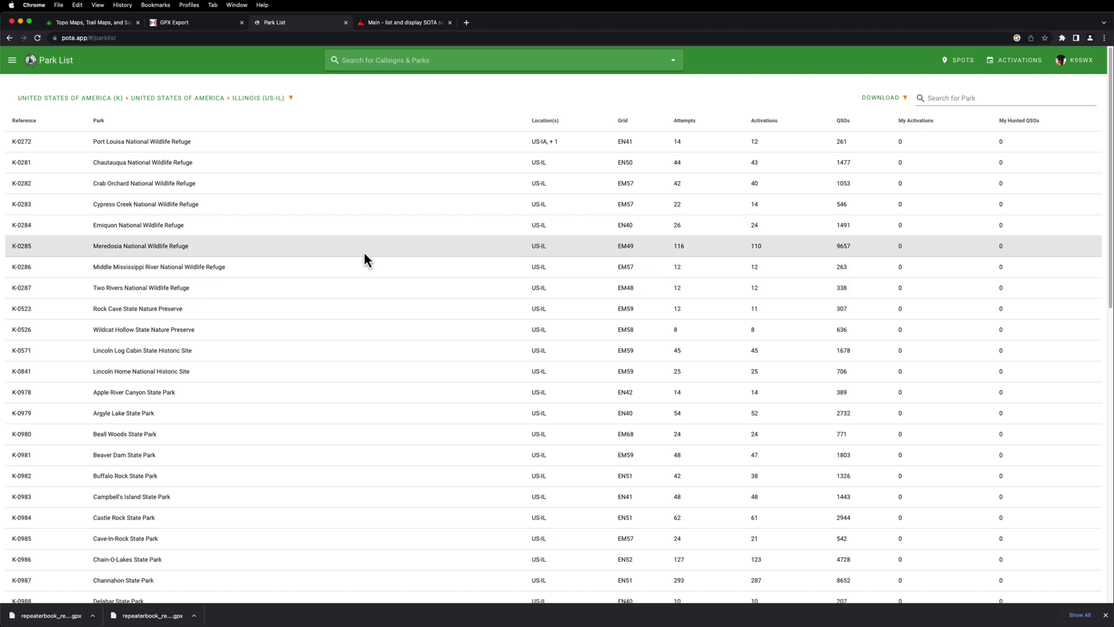
Look over the Illinois park list and download it as a GPX file.
{"action": "scroll", "coordinate": [365, 255], "scroll_direction": "down", "scroll_amount": 10}
{"action": "scroll", "coordinate": [368, 256], "scroll_direction": "up", "scroll_amount": 8}
{"action": "scroll", "coordinate": [368, 256], "scroll_direction": "up", "scroll_amount": 3}
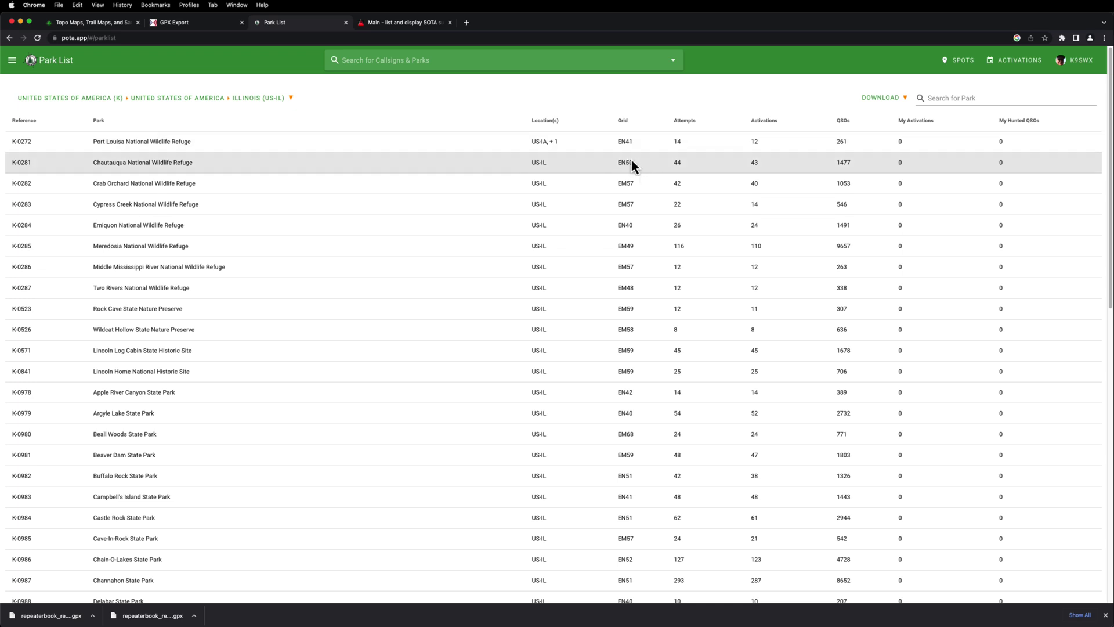
{"action": "left_click", "coordinate": [891, 104]}
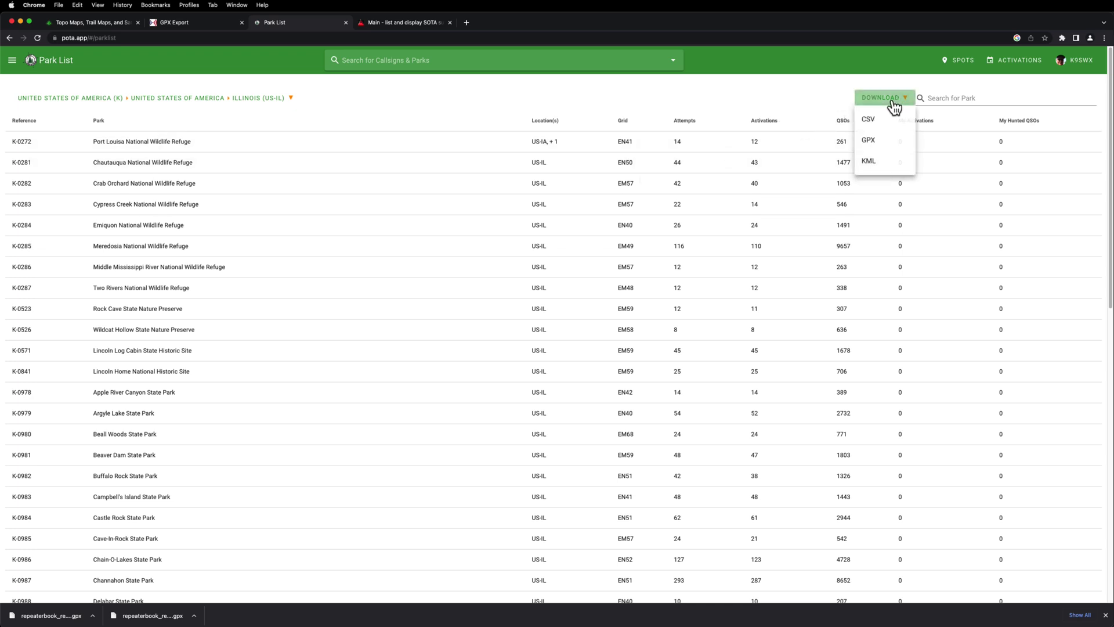
{"action": "left_click", "coordinate": [891, 144]}
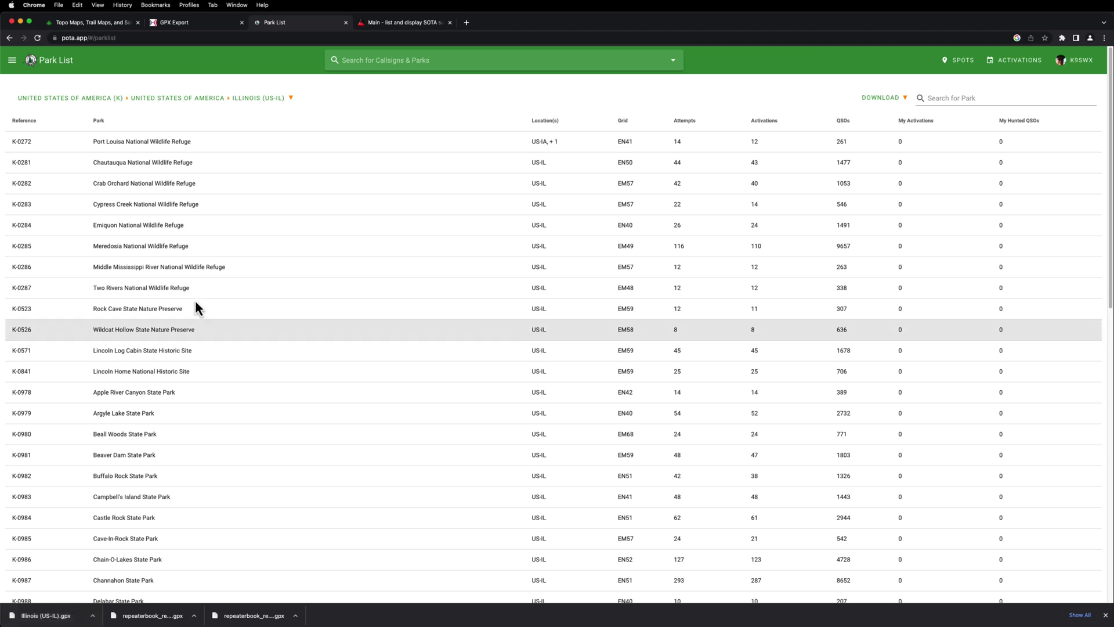
Switch back to Gaia GPS and import the file Illinois (US-IL).gpx from the Downloads folder.
{"action": "left_click", "coordinate": [94, 23]}
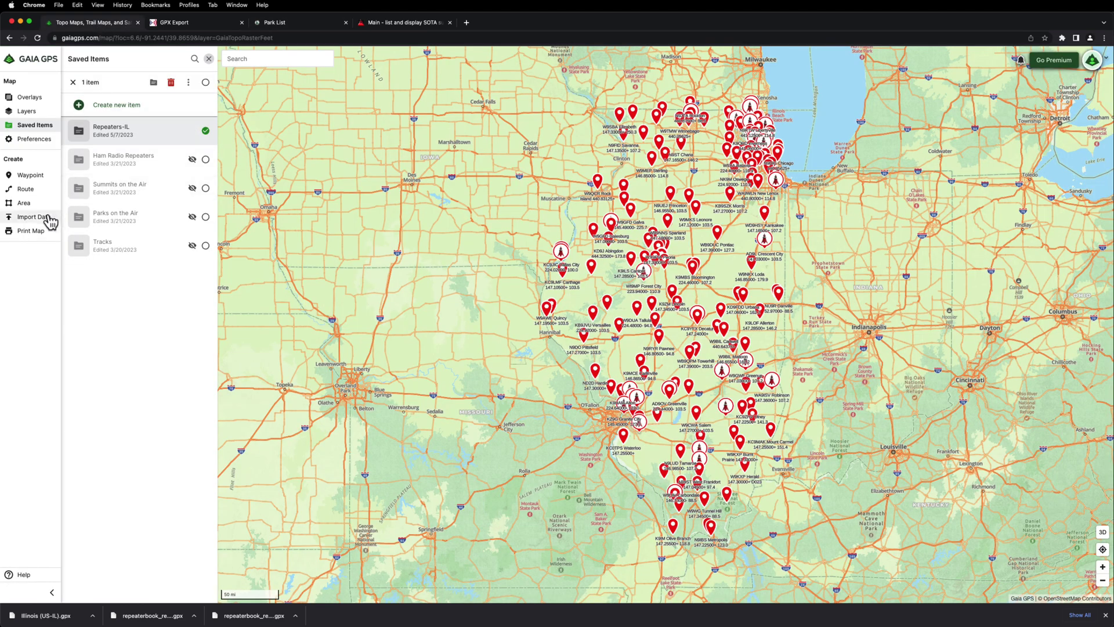
{"action": "left_click", "coordinate": [30, 220]}
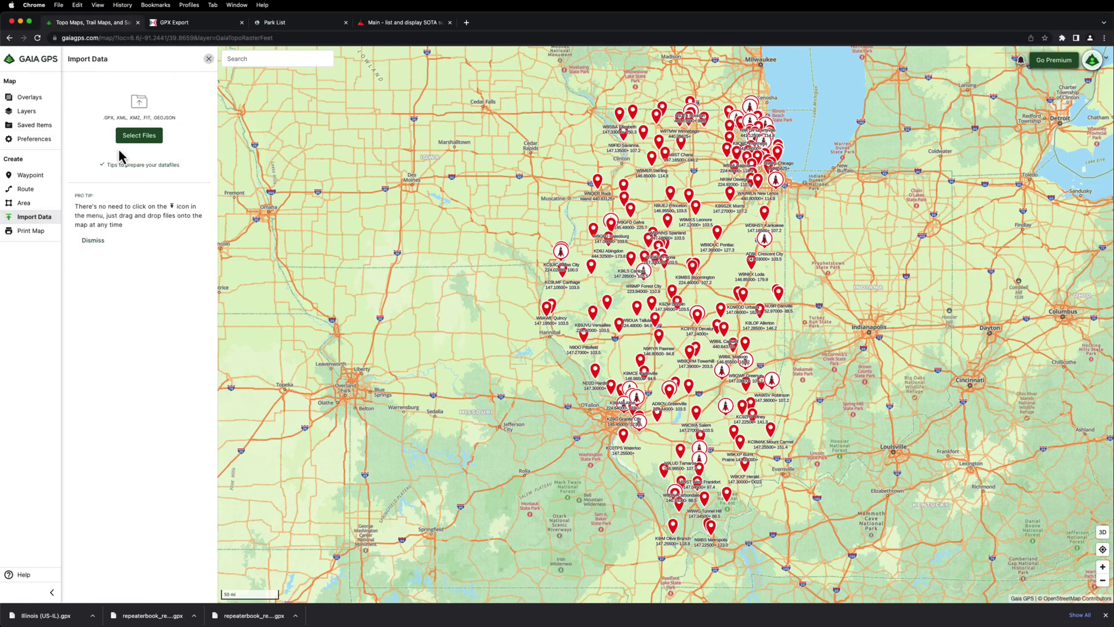
{"action": "left_click", "coordinate": [137, 139]}
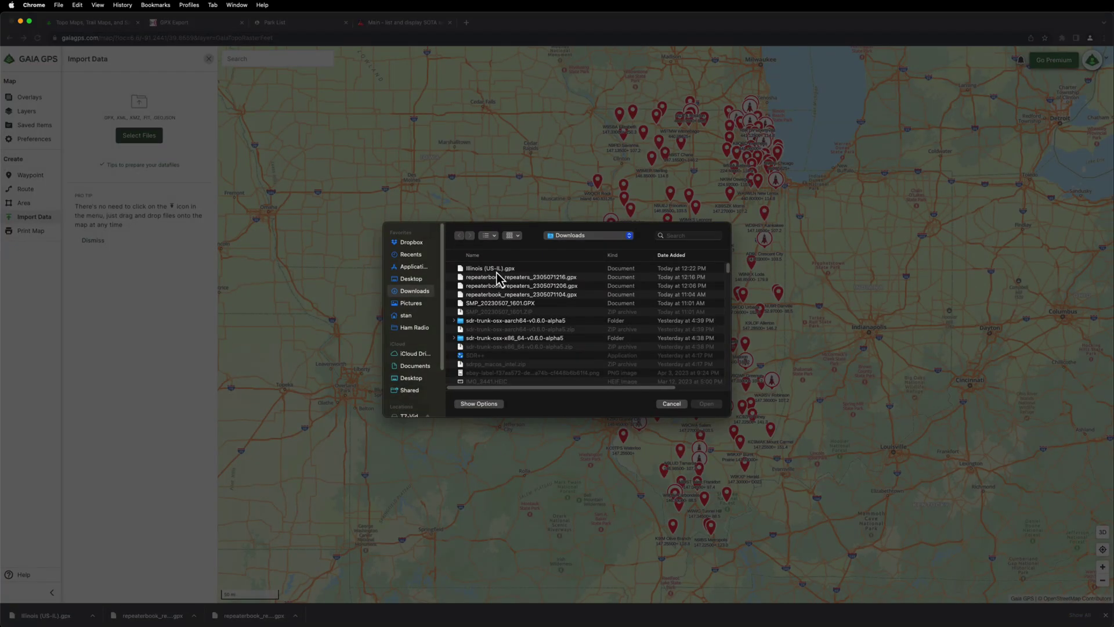
{"action": "left_click", "coordinate": [496, 271]}
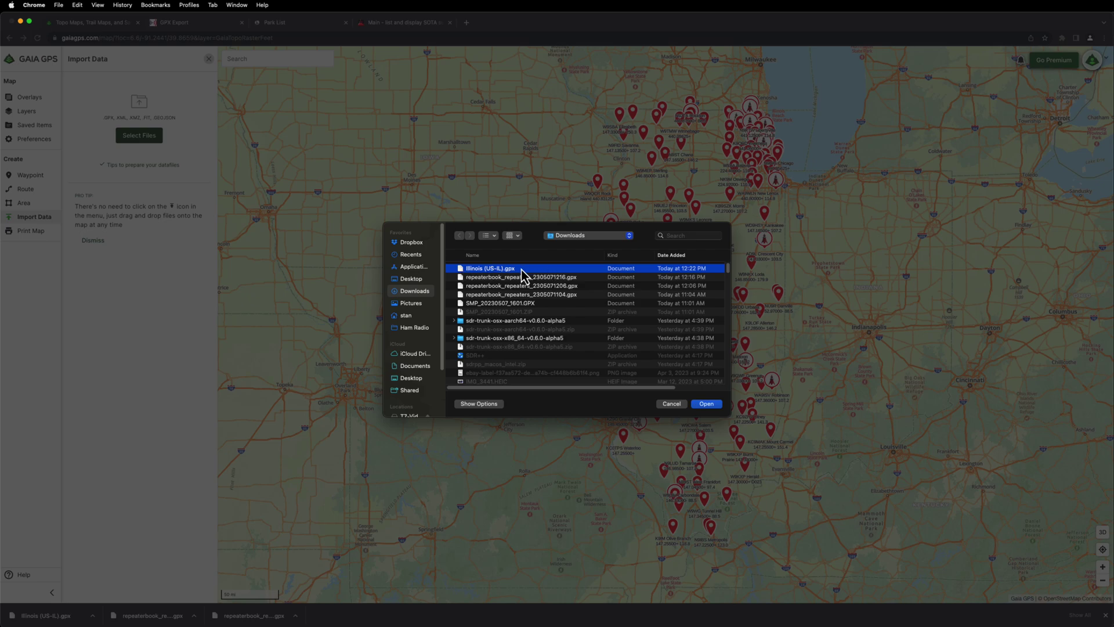
{"action": "left_click", "coordinate": [707, 404]}
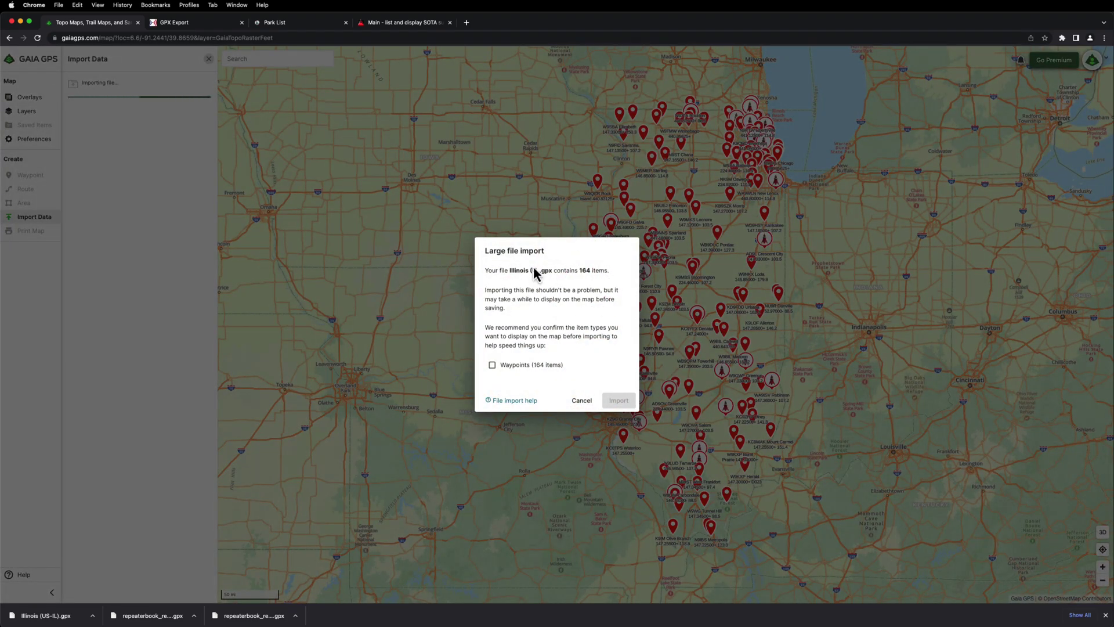
Include the waypoints in the large file import, then review the imported Illinois parks and save all of them.
{"action": "left_click", "coordinate": [492, 366]}
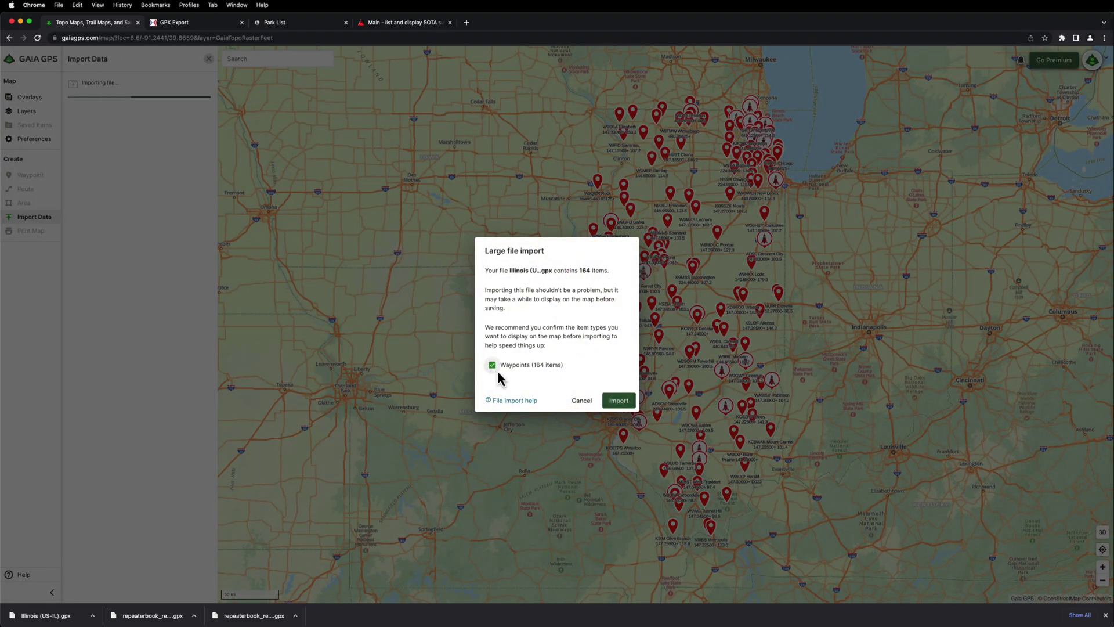
{"action": "left_click", "coordinate": [618, 401]}
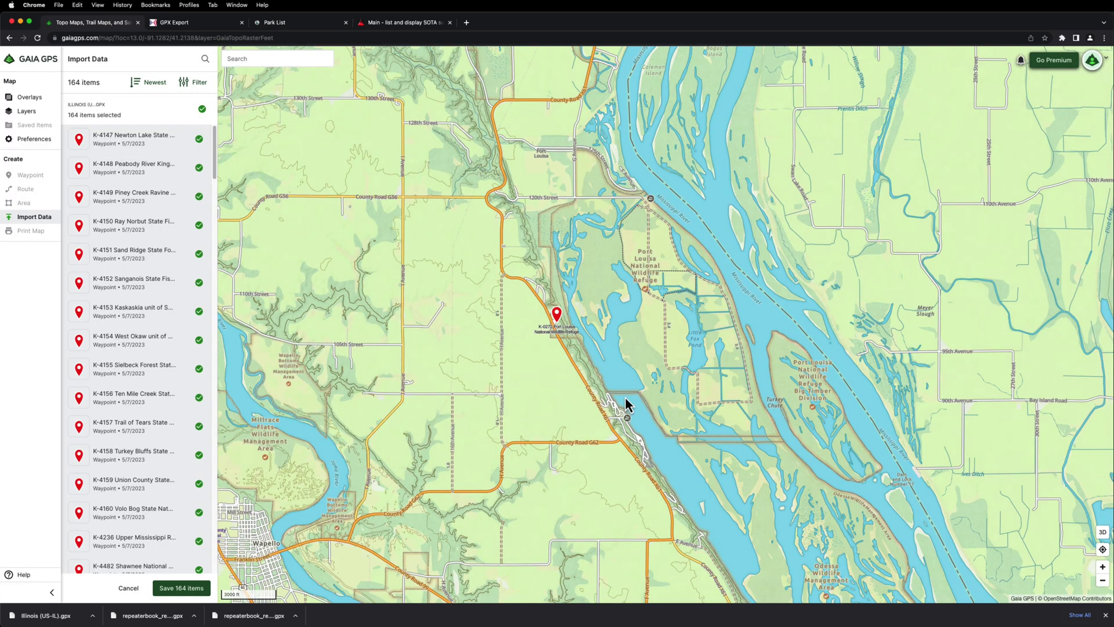
{"action": "scroll", "coordinate": [132, 293], "scroll_direction": "down", "scroll_amount": 3}
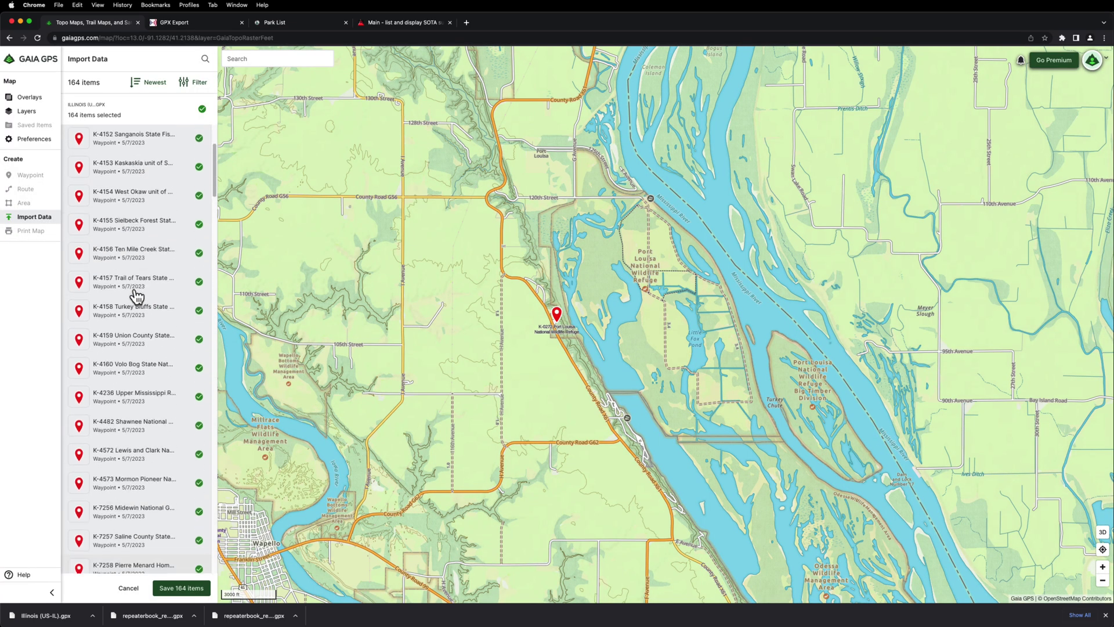
{"action": "scroll", "coordinate": [129, 522], "scroll_direction": "up", "scroll_amount": 3}
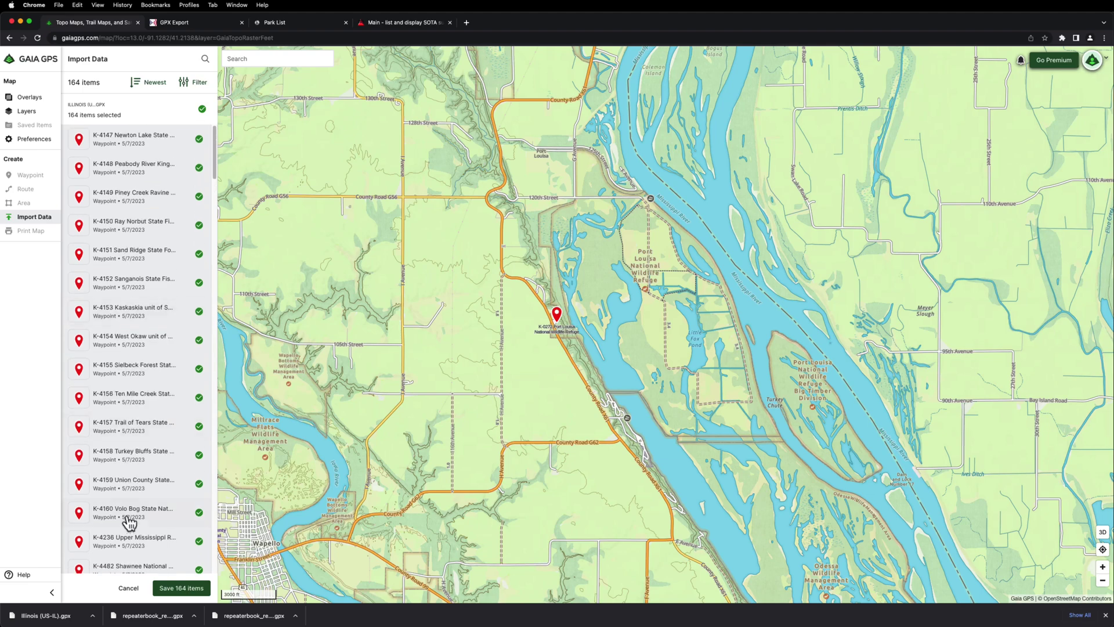
{"action": "left_click", "coordinate": [197, 591]}
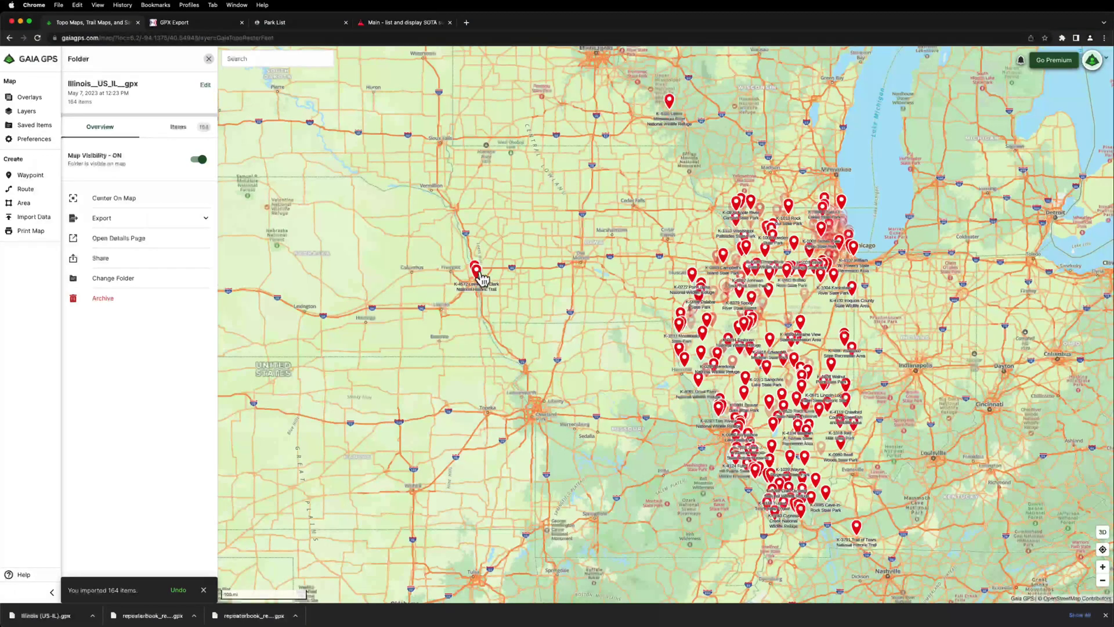
Examine the imported park markers on the map, including those lying far west of Illinois.
{"action": "scroll", "coordinate": [473, 270], "scroll_direction": "up", "scroll_amount": 5}
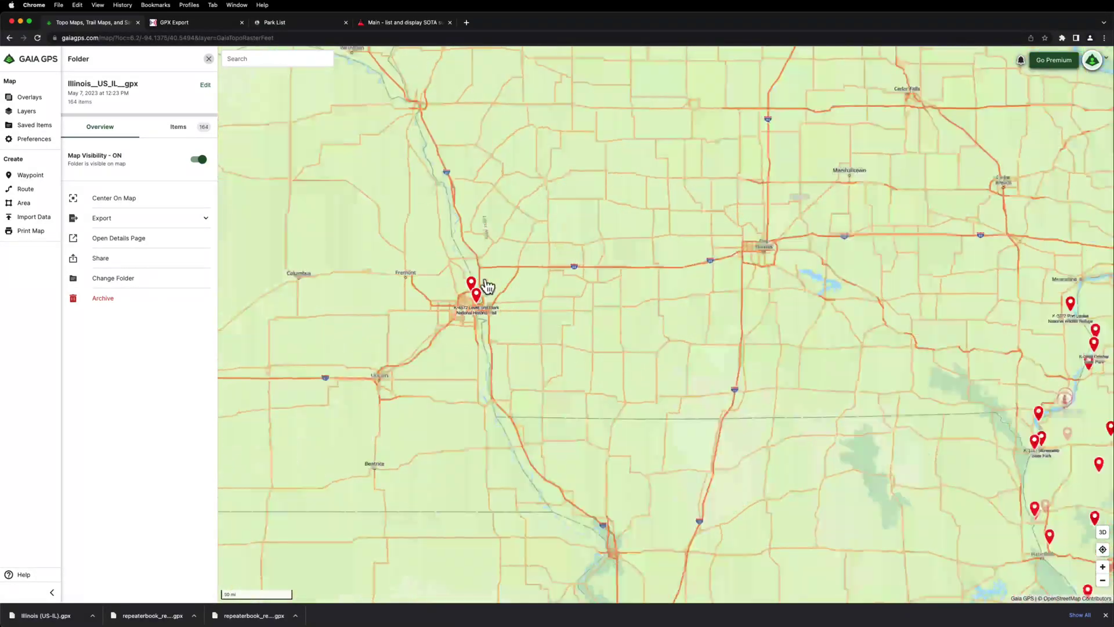
{"action": "scroll", "coordinate": [481, 313], "scroll_direction": "up", "scroll_amount": 5}
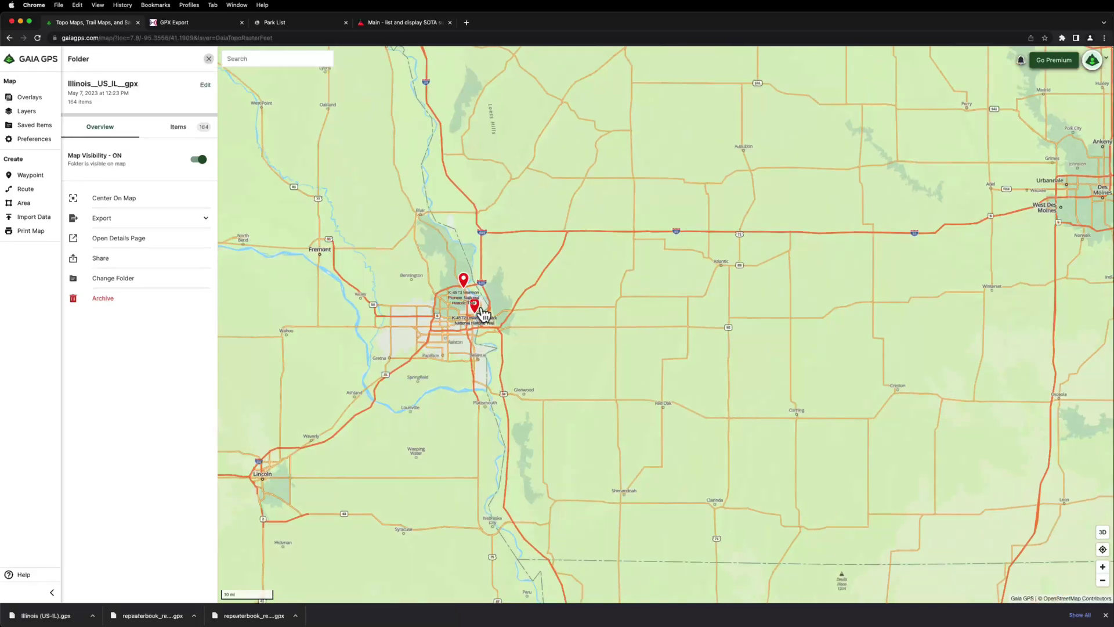
{"action": "scroll", "coordinate": [485, 314], "scroll_direction": "down", "scroll_amount": 10}
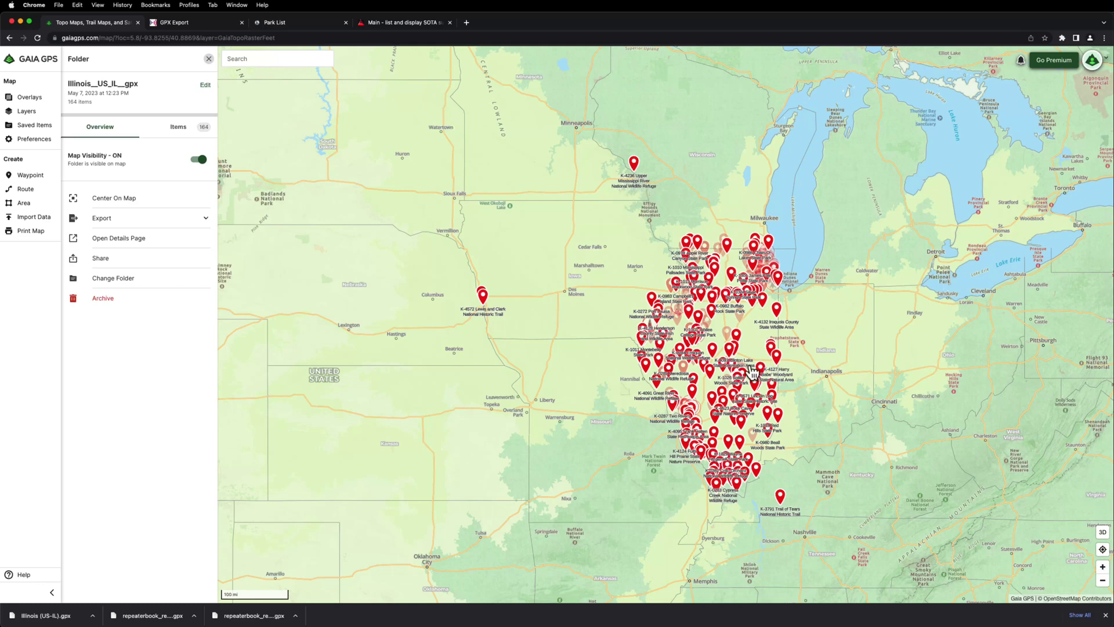
{"action": "scroll", "coordinate": [763, 369], "scroll_direction": "up", "scroll_amount": 2}
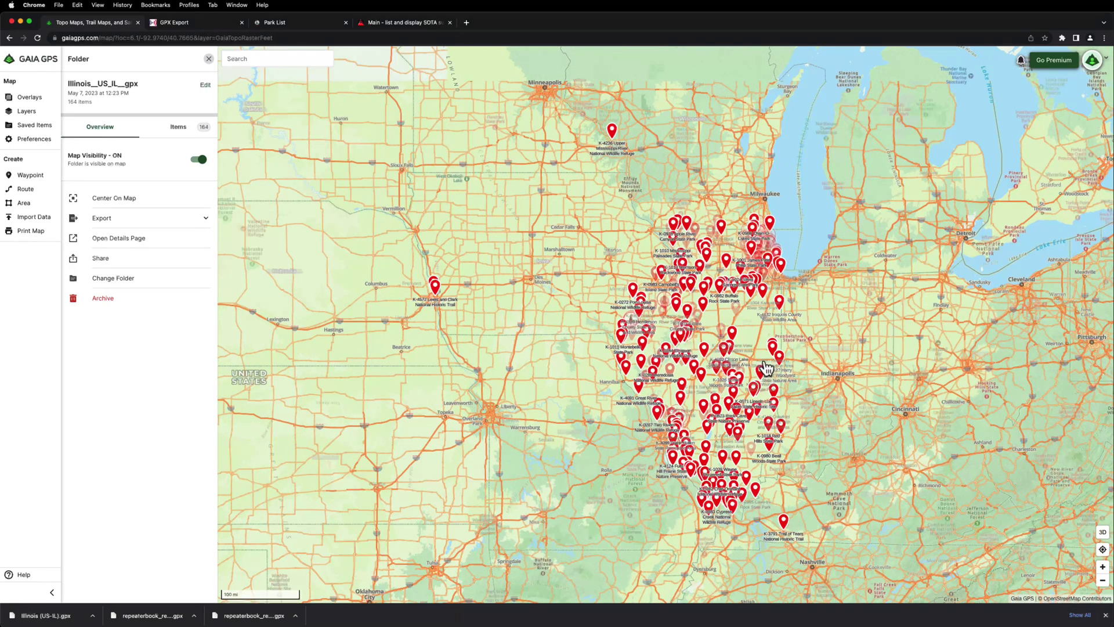
{"action": "scroll", "coordinate": [764, 368], "scroll_direction": "up", "scroll_amount": 4}
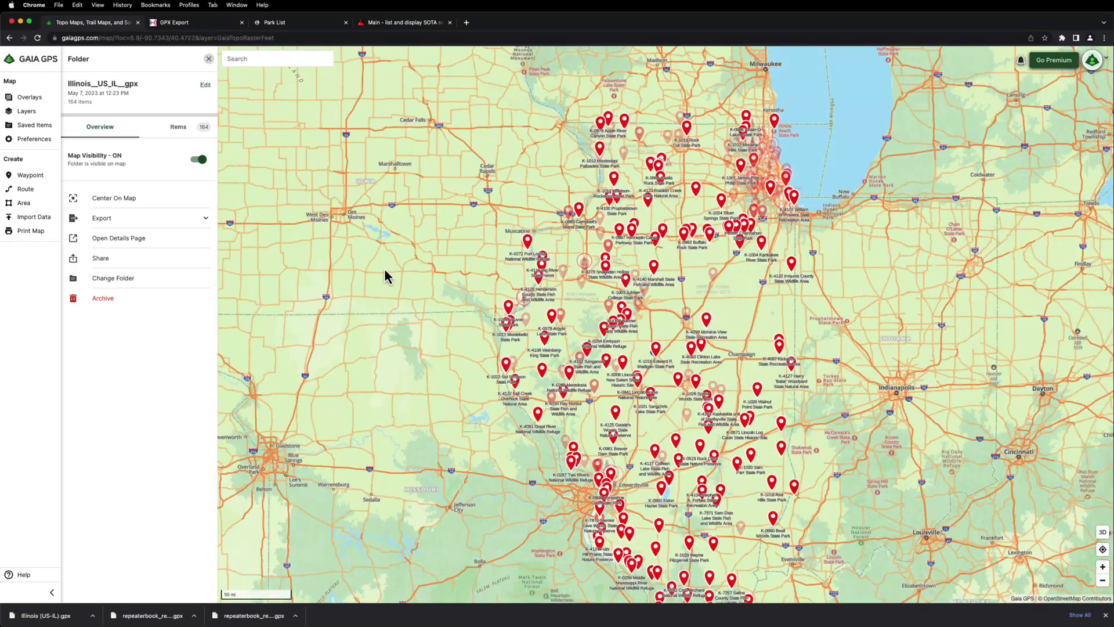
Select every waypoint in the imported Illinois parks folder and set their icon to the round tree found by searching for "tree".
{"action": "left_click", "coordinate": [180, 134]}
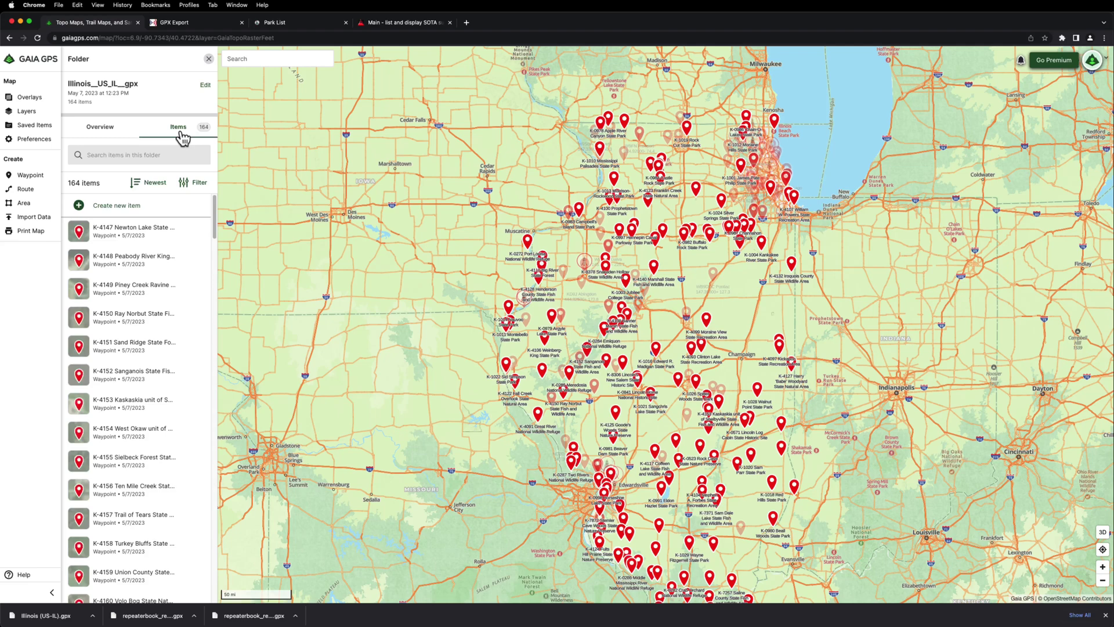
{"action": "mouse_move", "coordinate": [200, 233]}
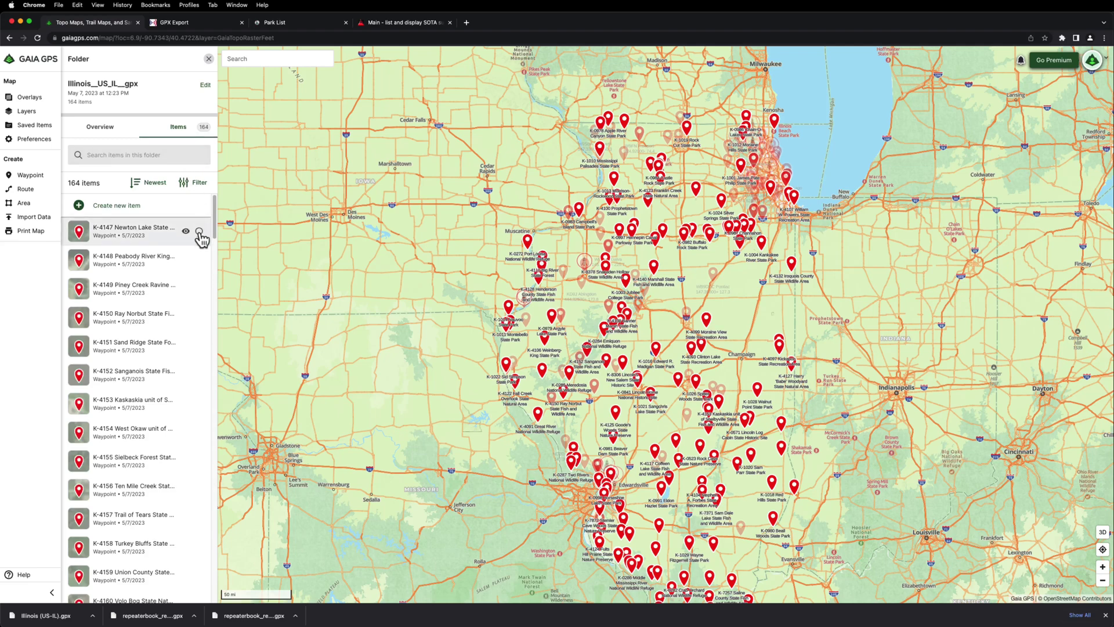
{"action": "left_click", "coordinate": [199, 231]}
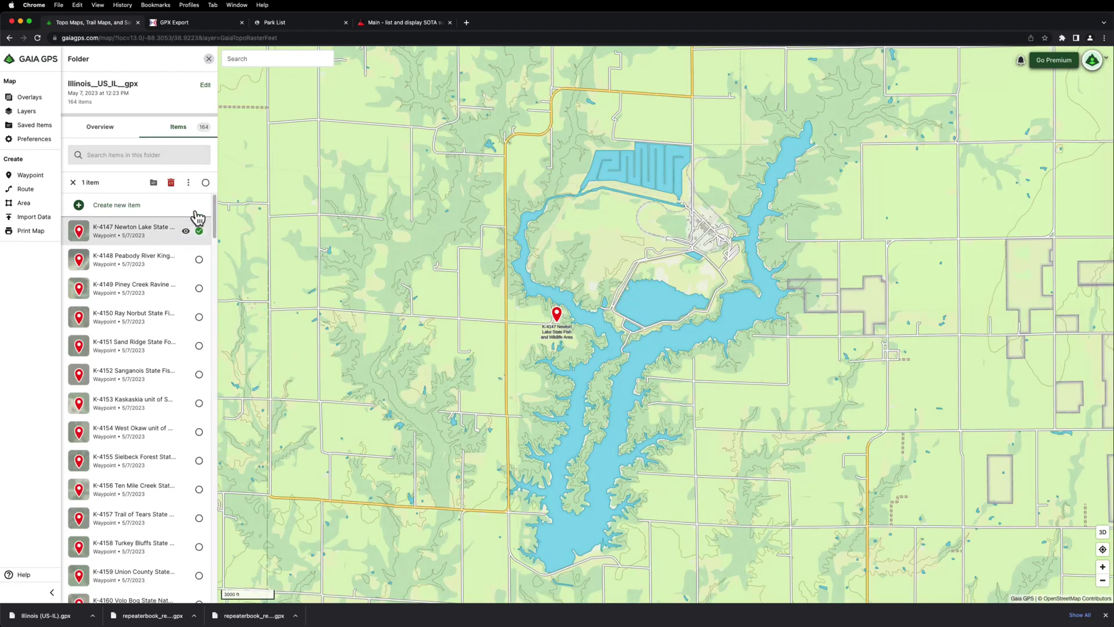
{"action": "left_click", "coordinate": [206, 183]}
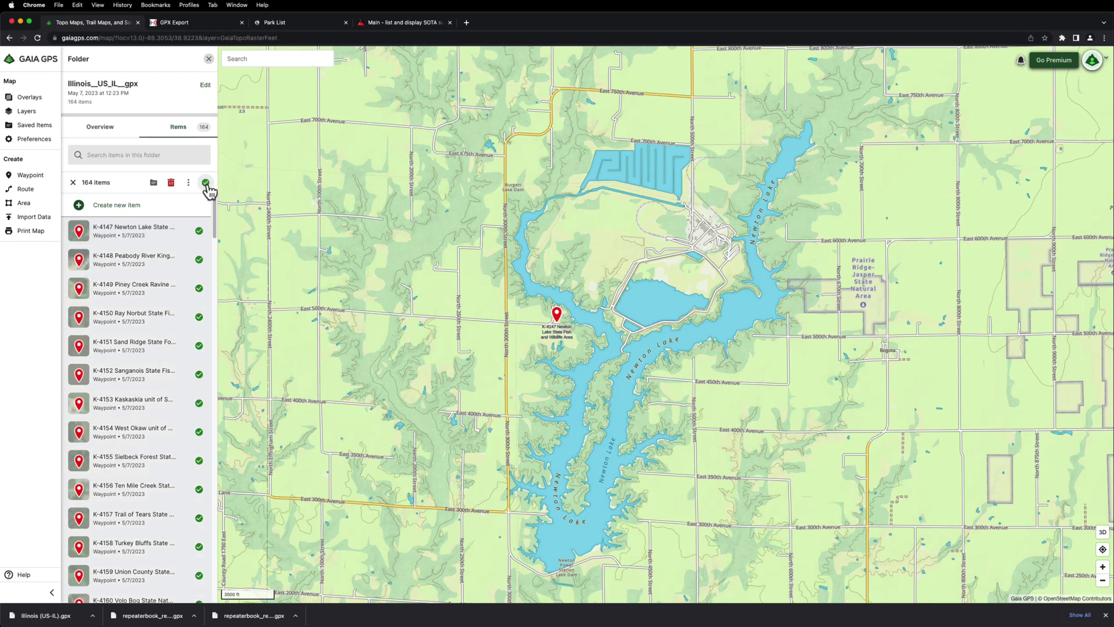
{"action": "left_click", "coordinate": [188, 183]}
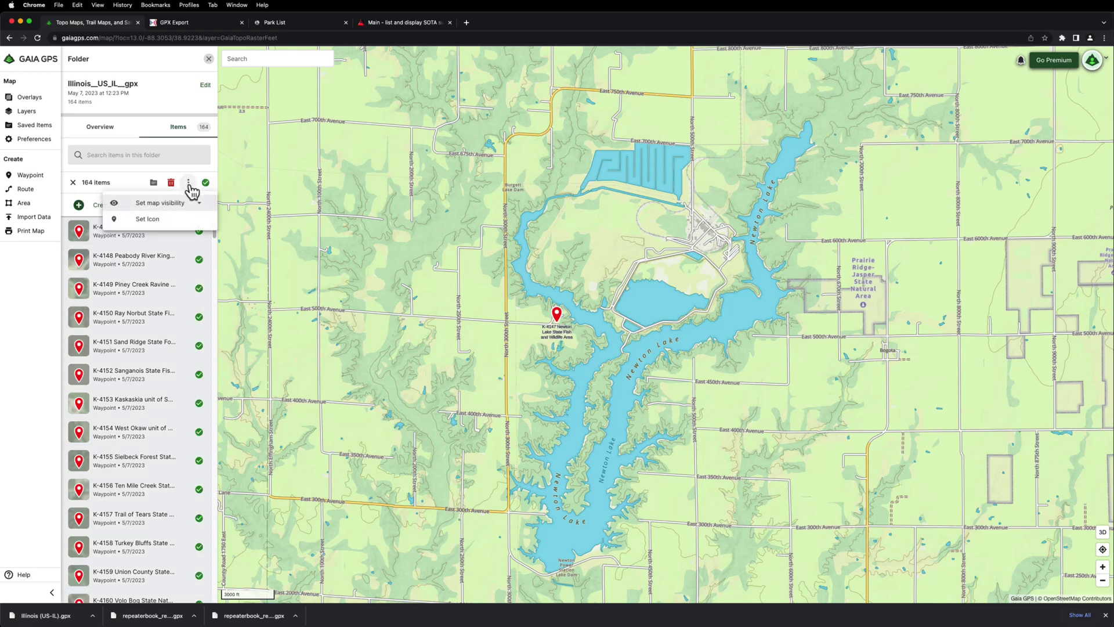
{"action": "left_click", "coordinate": [171, 221]}
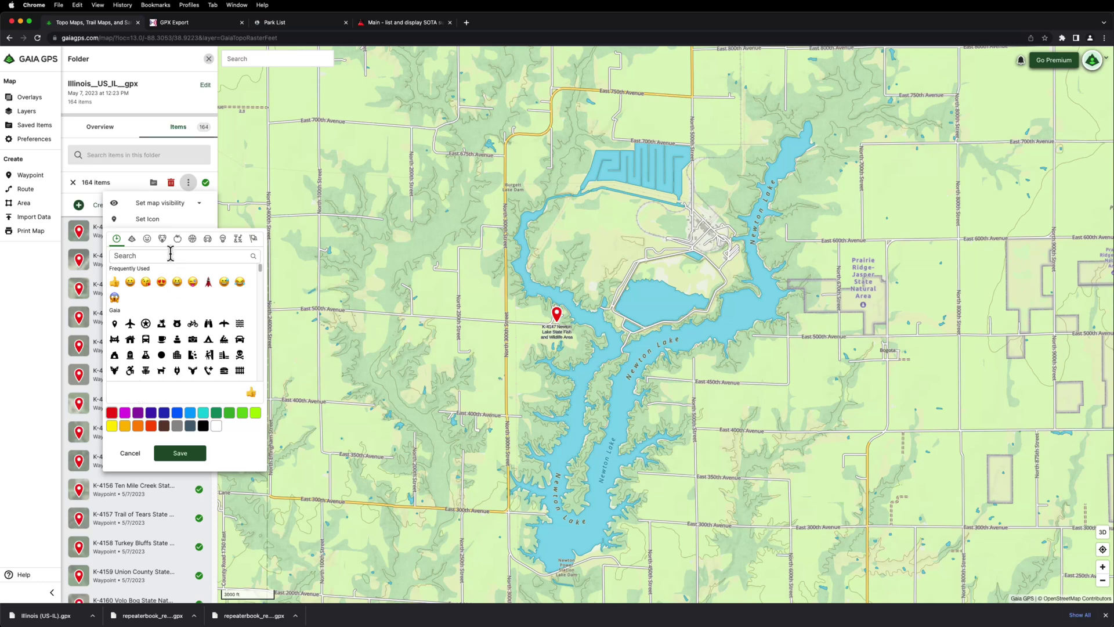
{"action": "type", "text": "tree"}
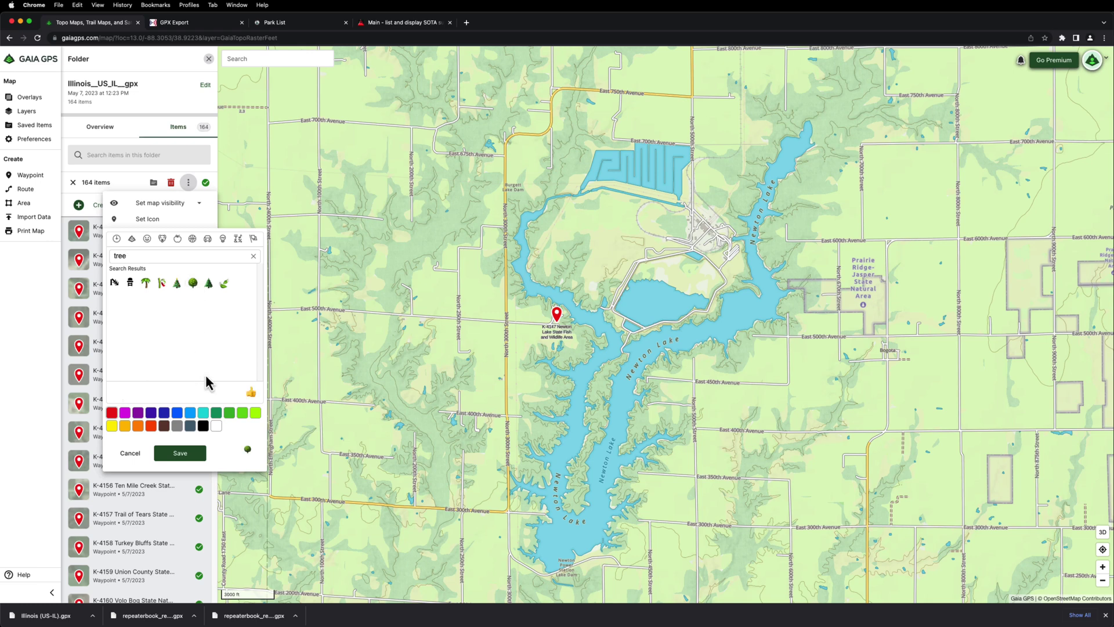
{"action": "left_click", "coordinate": [197, 461]}
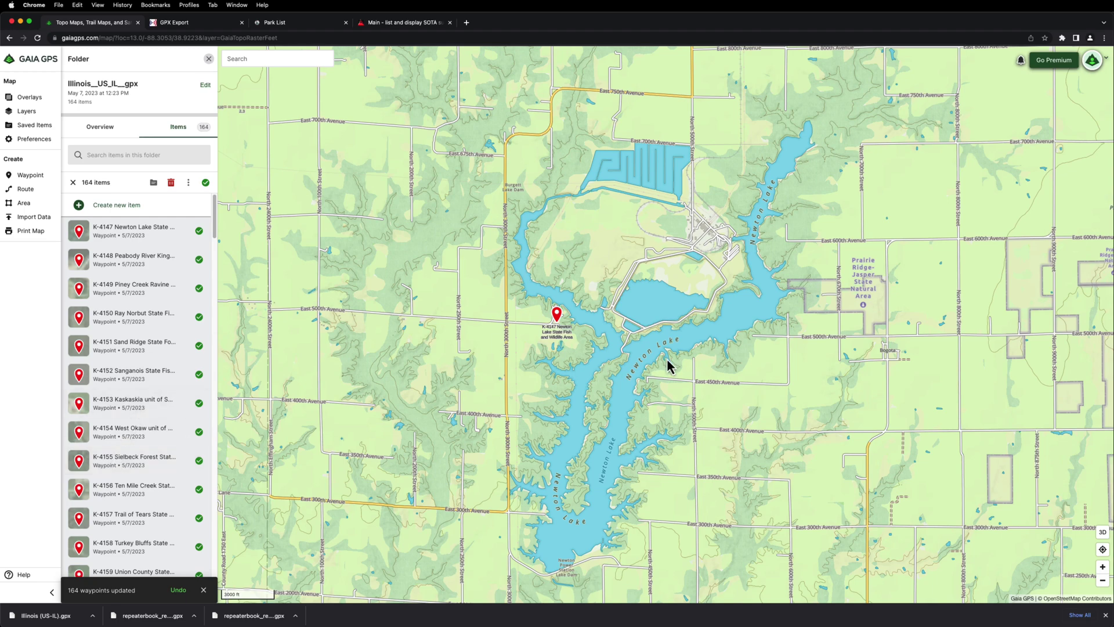
{"action": "scroll", "coordinate": [666, 368], "scroll_direction": "down", "scroll_amount": 5}
{"action": "scroll", "coordinate": [666, 372], "scroll_direction": "down", "scroll_amount": 2}
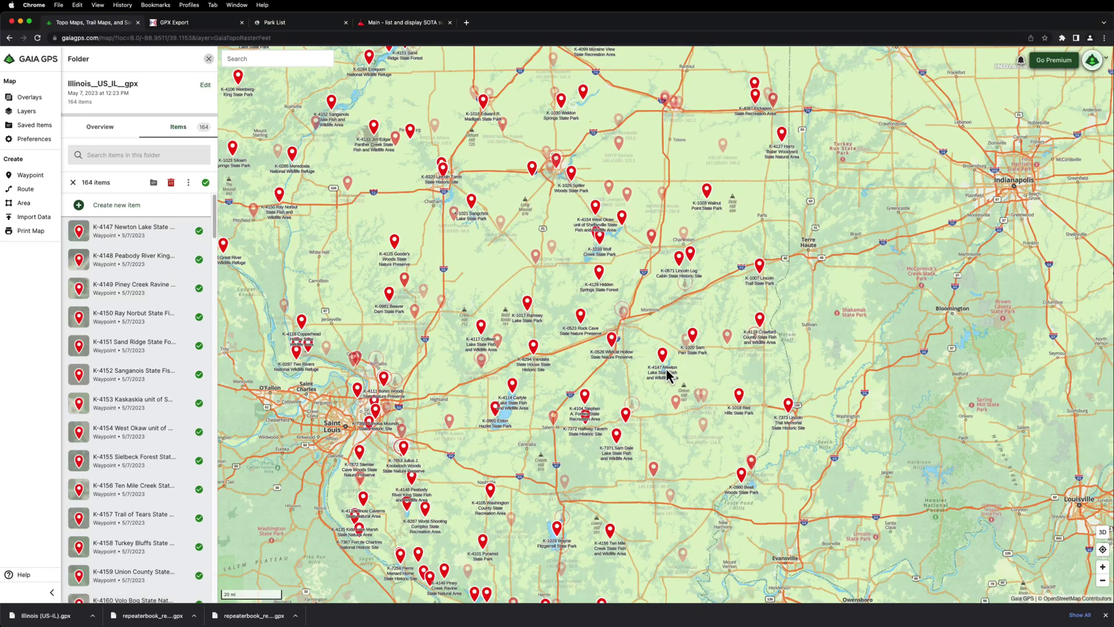
Look over the imported park markers across Illinois on the map, then close the parks folder.
{"action": "scroll", "coordinate": [667, 374], "scroll_direction": "down", "scroll_amount": 1}
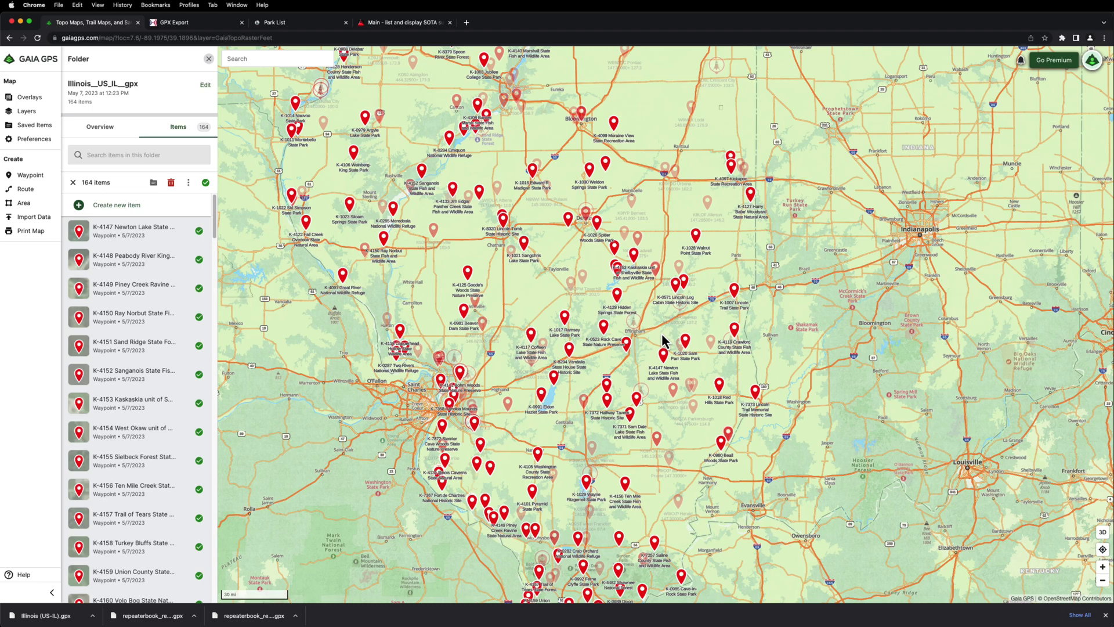
{"action": "left_click_drag", "start_coordinate": [663, 341], "coordinate": [655, 376]}
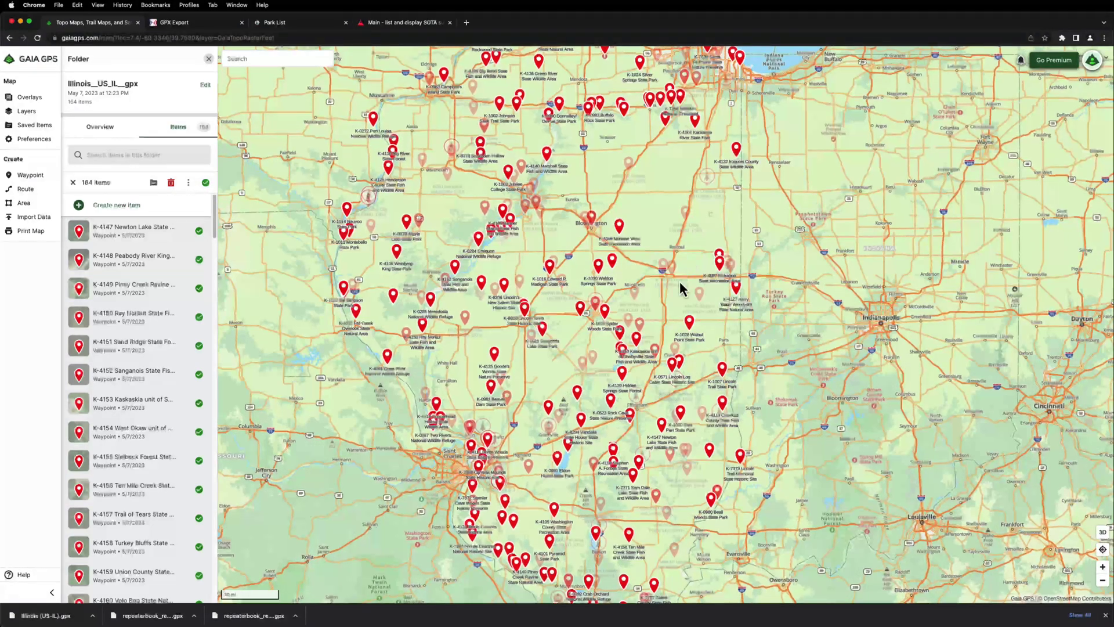
{"action": "scroll", "coordinate": [682, 288], "scroll_direction": "up", "scroll_amount": 3}
{"action": "left_click_drag", "start_coordinate": [661, 290], "coordinate": [669, 343]}
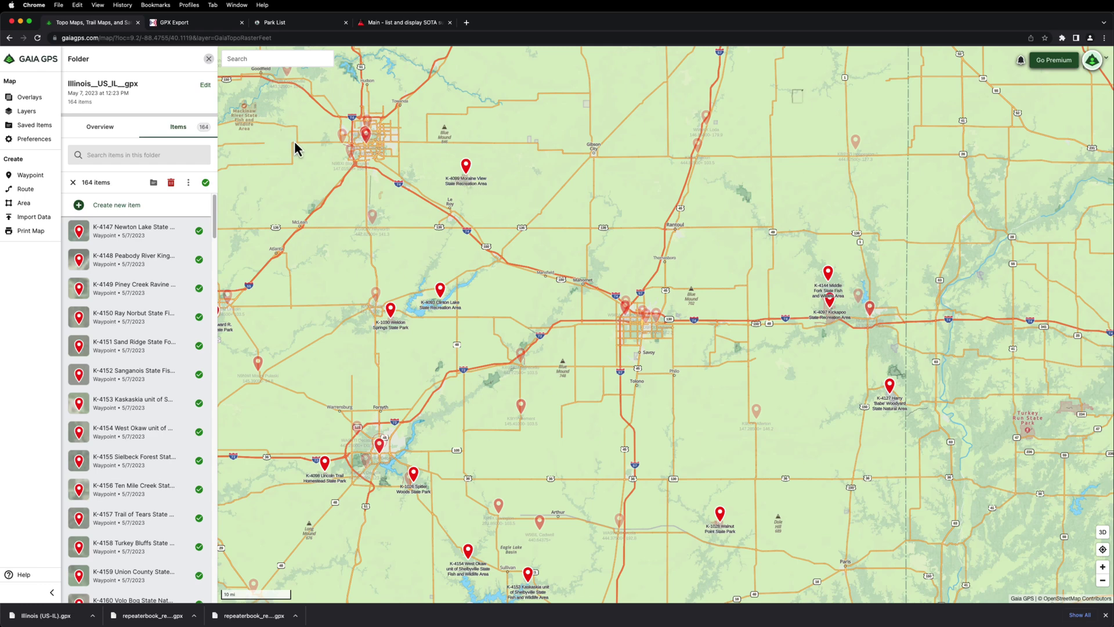
{"action": "left_click", "coordinate": [208, 59]}
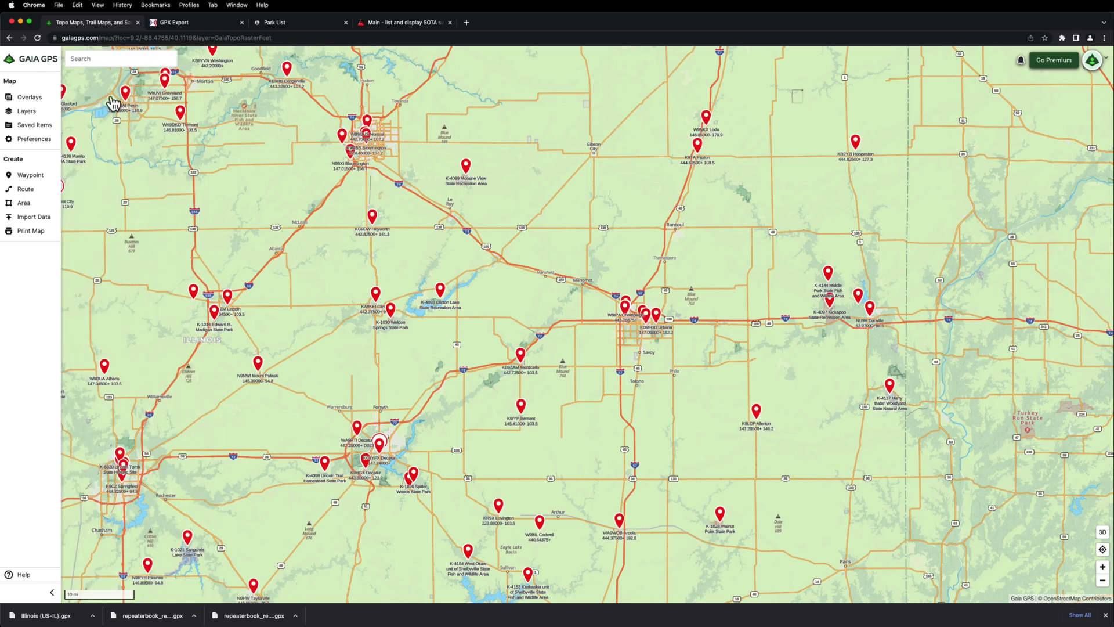
Switch to the SOTA maps site and choose the association W9 - USA - W9.
{"action": "left_click", "coordinate": [409, 25]}
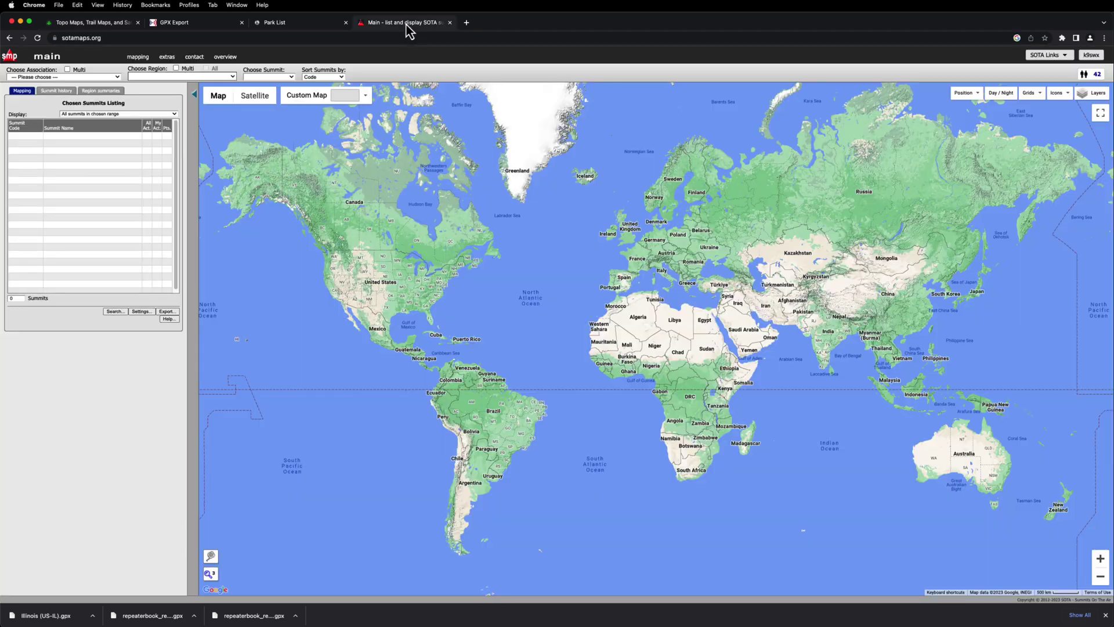
{"action": "left_click", "coordinate": [118, 77]}
{"action": "scroll", "coordinate": [73, 240], "scroll_direction": "down", "scroll_amount": 15}
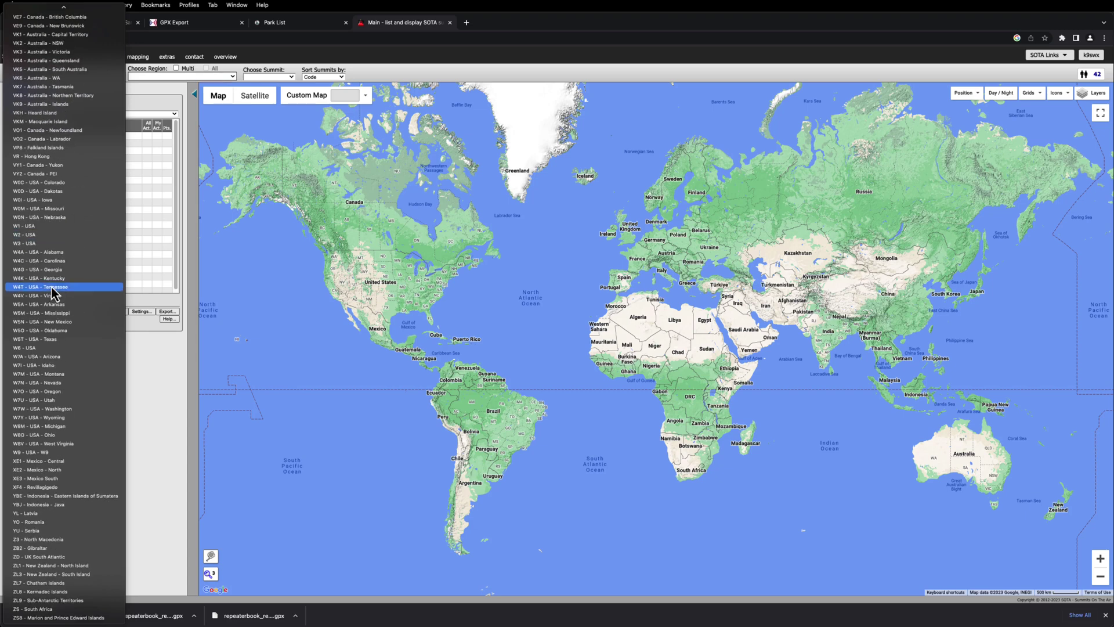
{"action": "left_click", "coordinate": [30, 455]}
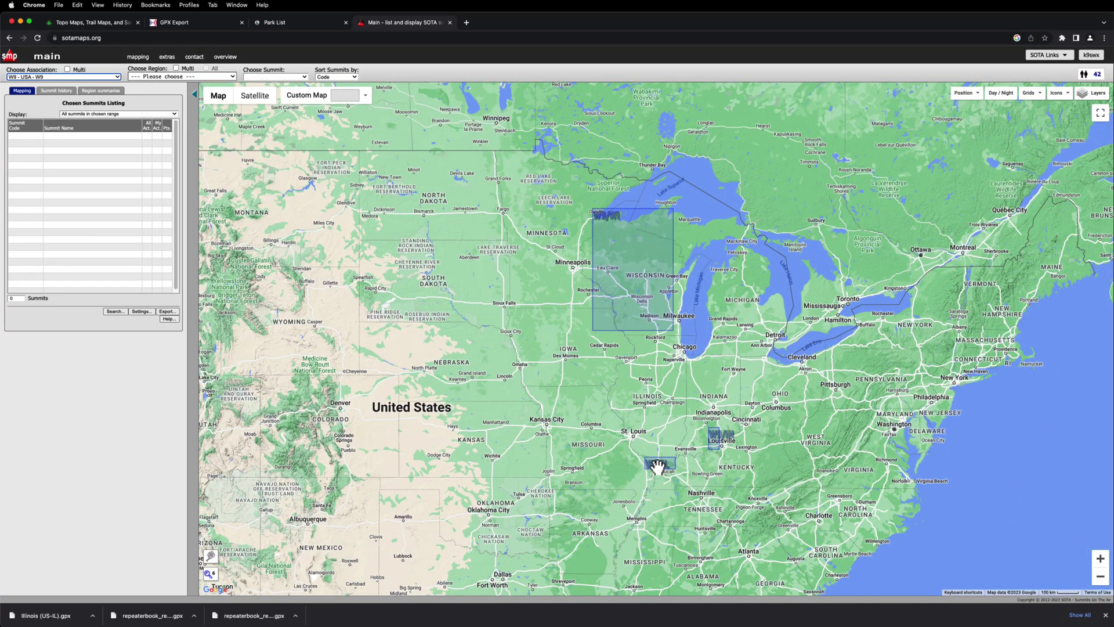
Allow multiple regions and select Illinois, Indiana and Wisconsin to list and map their summits.
{"action": "left_click", "coordinate": [180, 77]}
{"action": "left_click", "coordinate": [176, 68]}
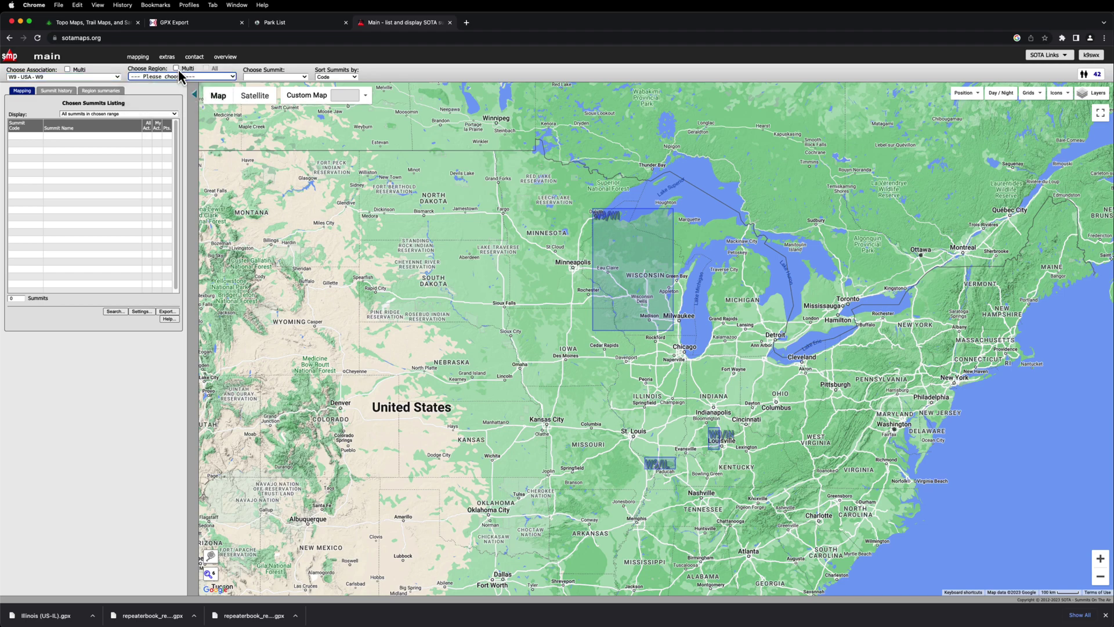
{"action": "left_click_drag", "start_coordinate": [177, 86], "coordinate": [179, 104]}
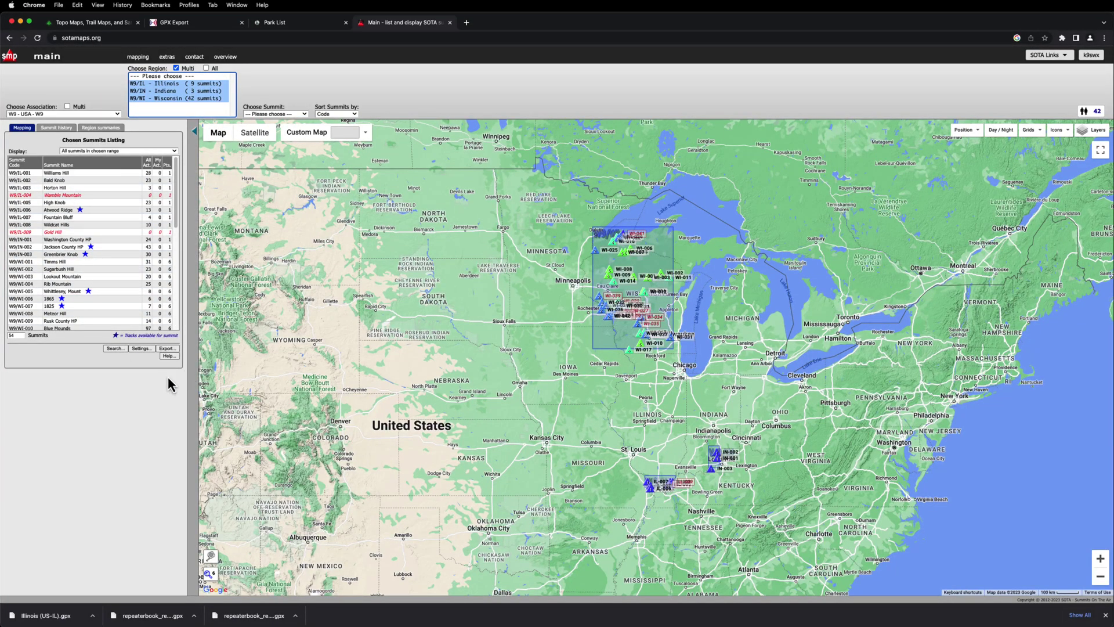
{"action": "left_click", "coordinate": [167, 85]}
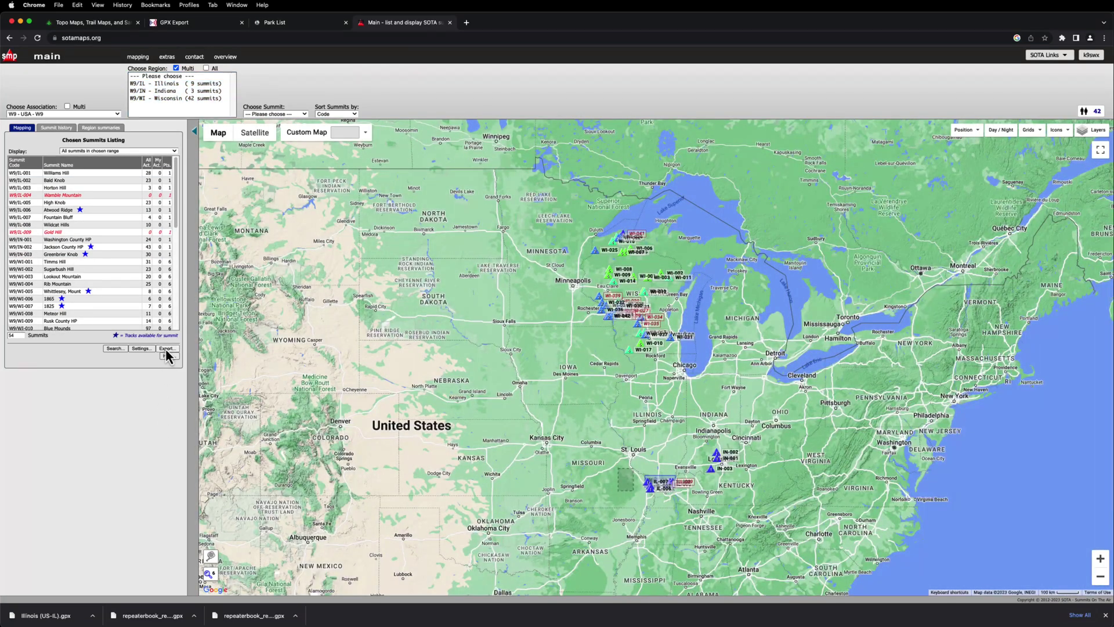
Open the SOTA summits data export and choose the association W9 - USA - W9 for the file.
{"action": "left_click", "coordinate": [167, 349]}
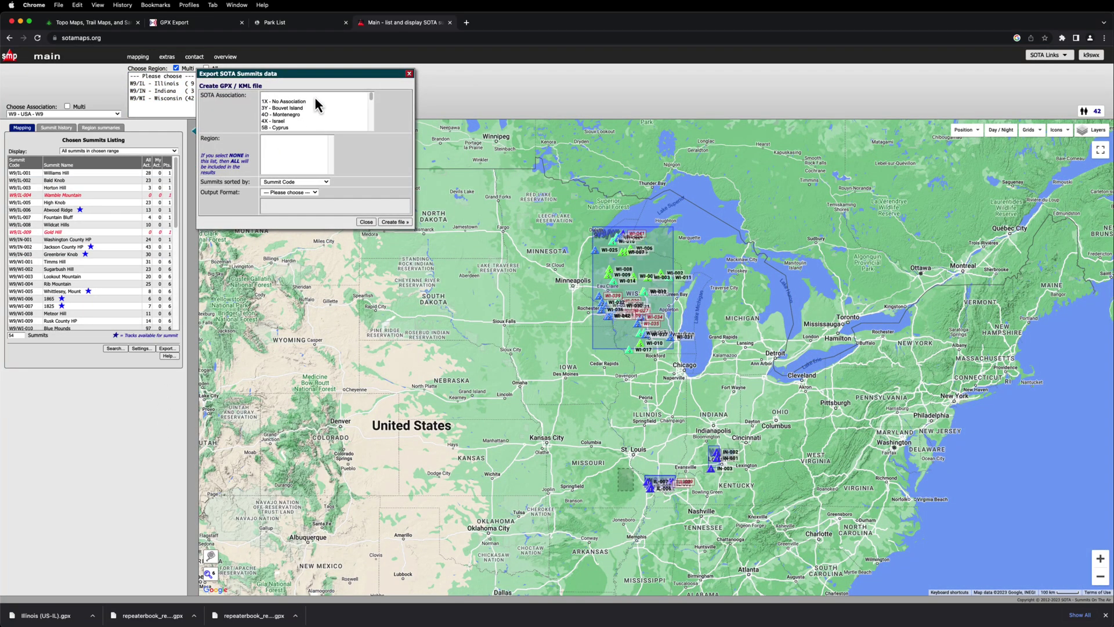
{"action": "scroll", "coordinate": [315, 104], "scroll_direction": "down", "scroll_amount": 20}
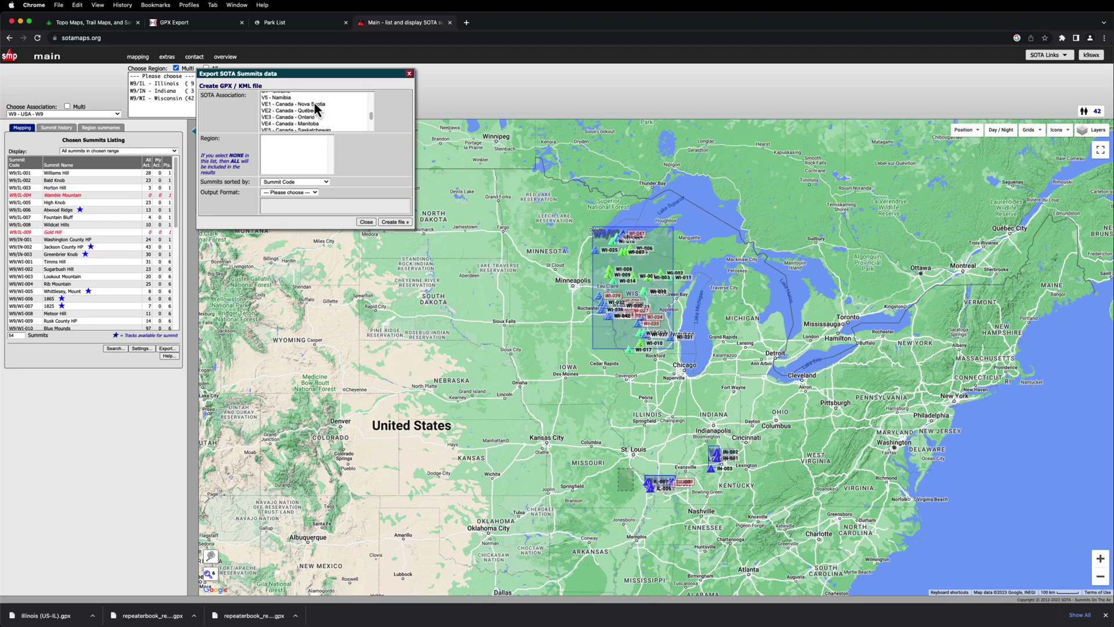
{"action": "scroll", "coordinate": [315, 104], "scroll_direction": "down", "scroll_amount": 10}
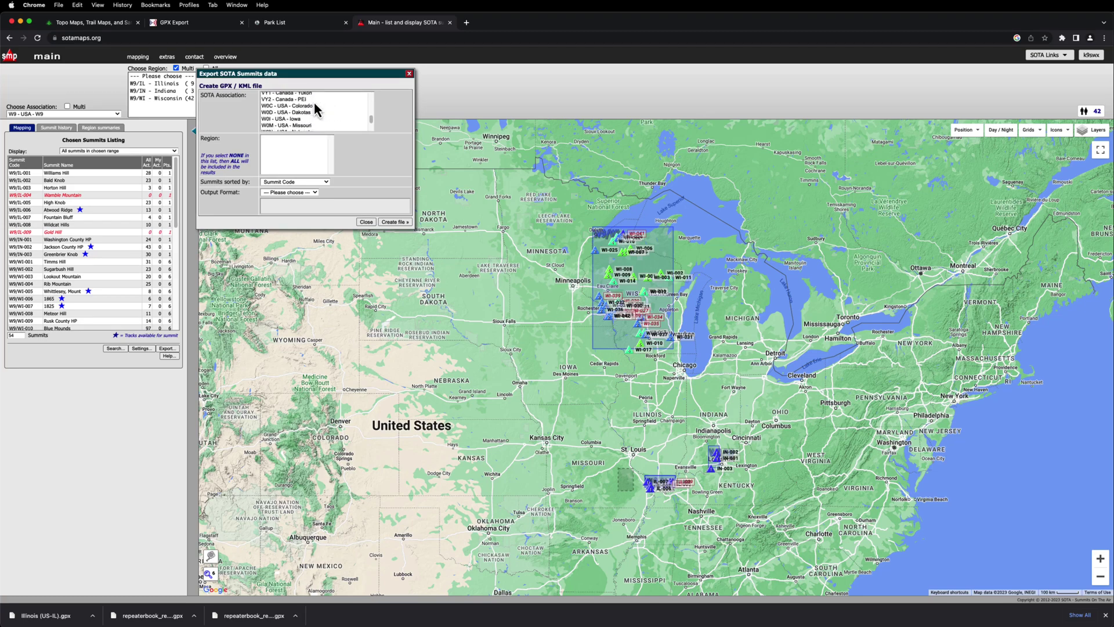
{"action": "scroll", "coordinate": [314, 105], "scroll_direction": "down", "scroll_amount": 2}
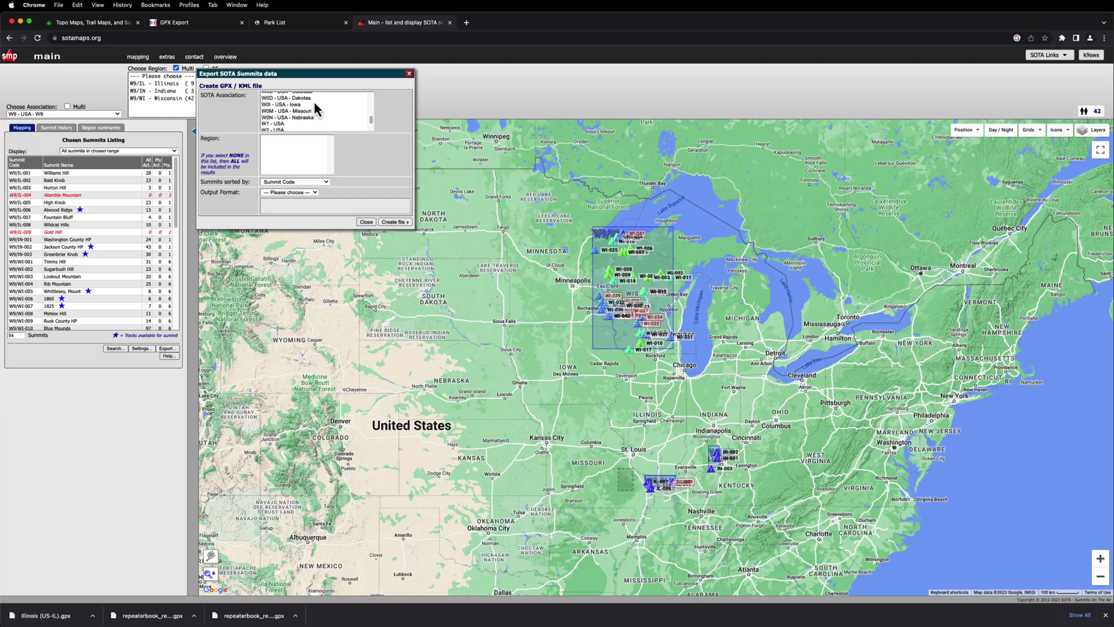
{"action": "scroll", "coordinate": [314, 102], "scroll_direction": "down", "scroll_amount": 6}
{"action": "scroll", "coordinate": [314, 108], "scroll_direction": "down", "scroll_amount": 3}
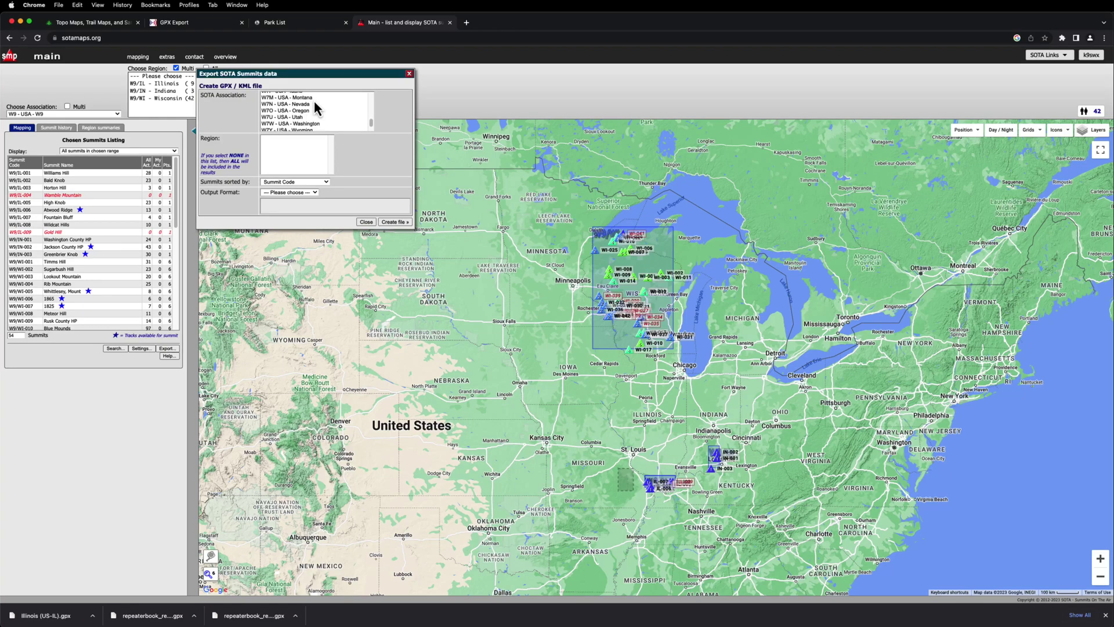
{"action": "left_click", "coordinate": [286, 104]}
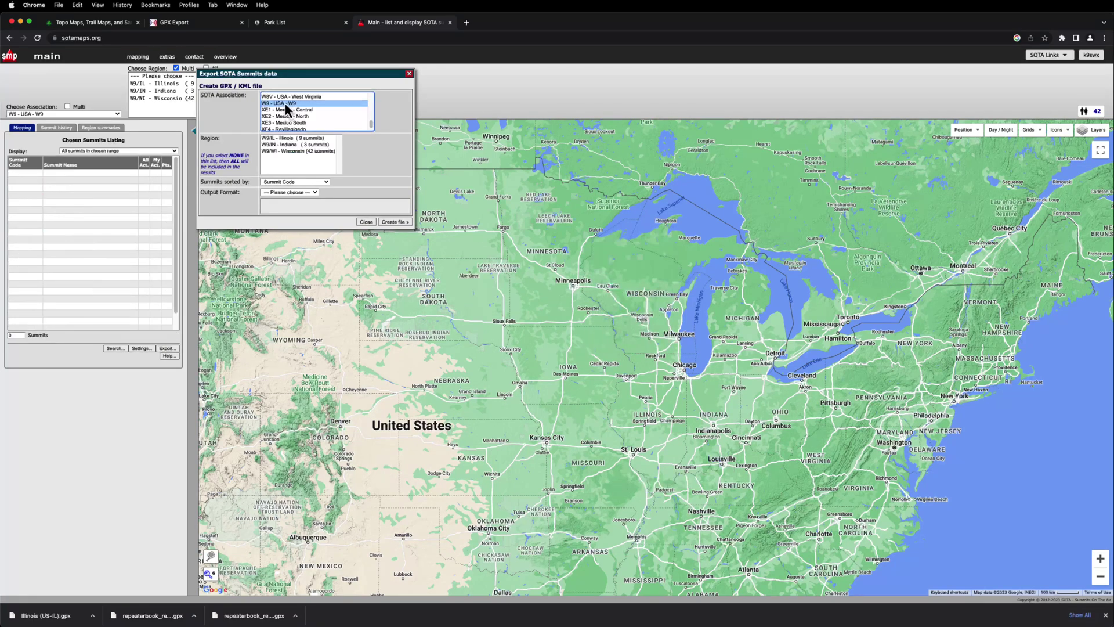
Include the Illinois, Indiana and Wisconsin regions in the export and create it as a GPX file.
{"action": "left_click", "coordinate": [287, 140]}
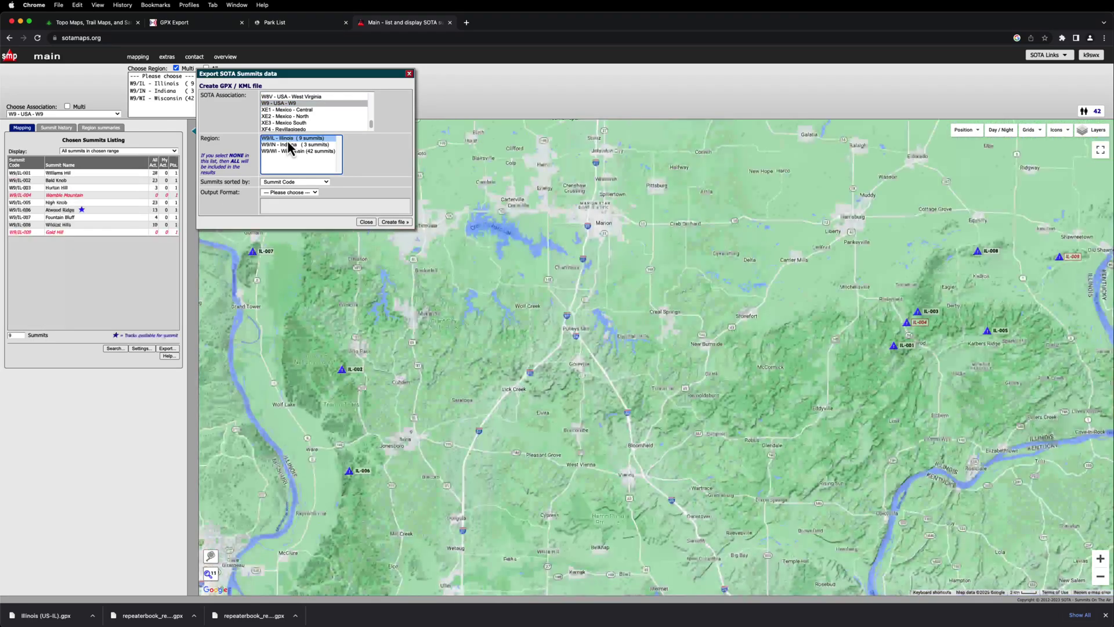
{"action": "left_click_drag", "start_coordinate": [287, 140], "coordinate": [289, 152]}
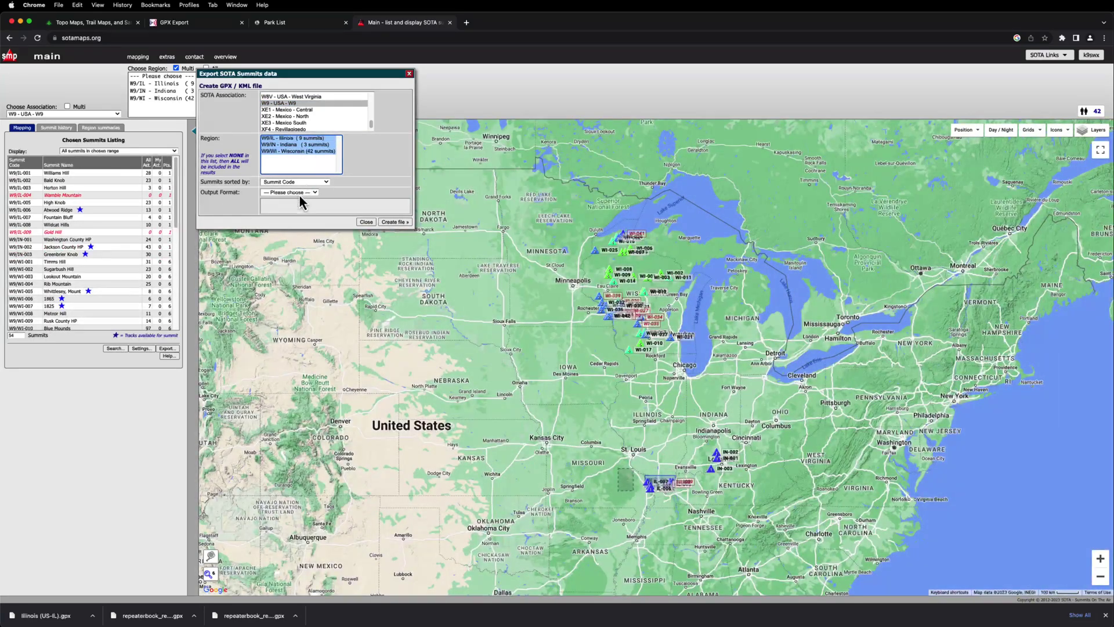
{"action": "left_click", "coordinate": [300, 193]}
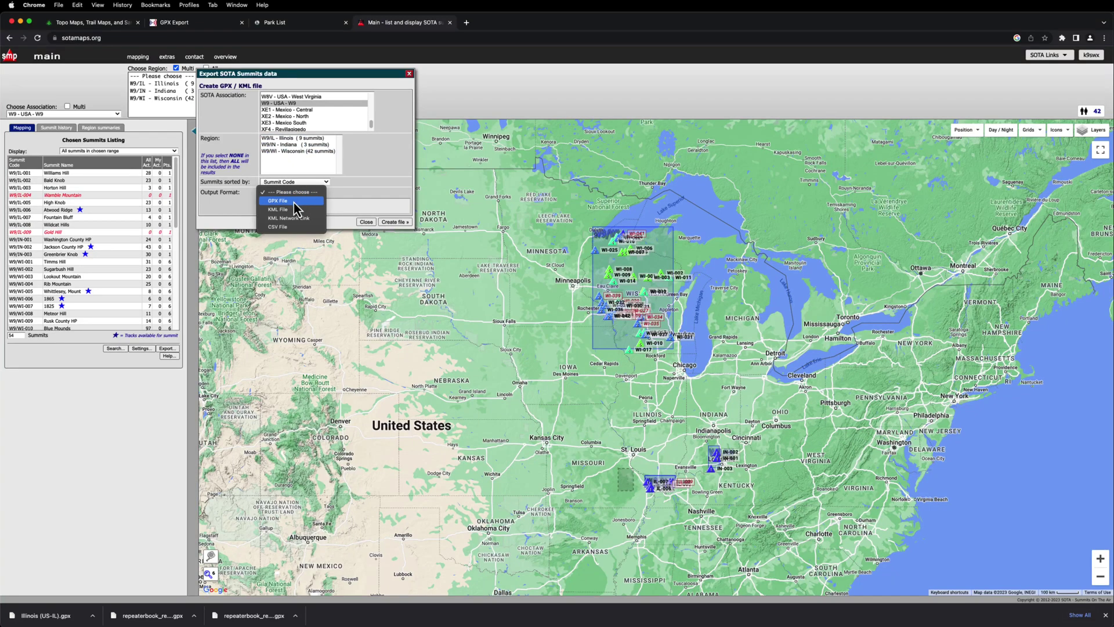
{"action": "left_click", "coordinate": [293, 201]}
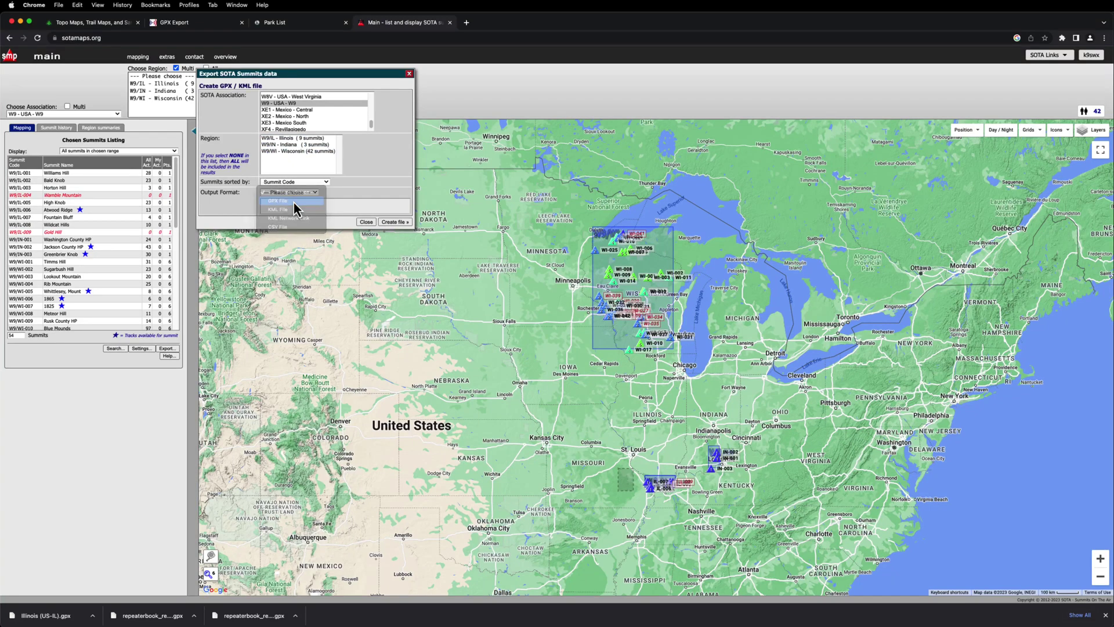
{"action": "left_click", "coordinate": [397, 229]}
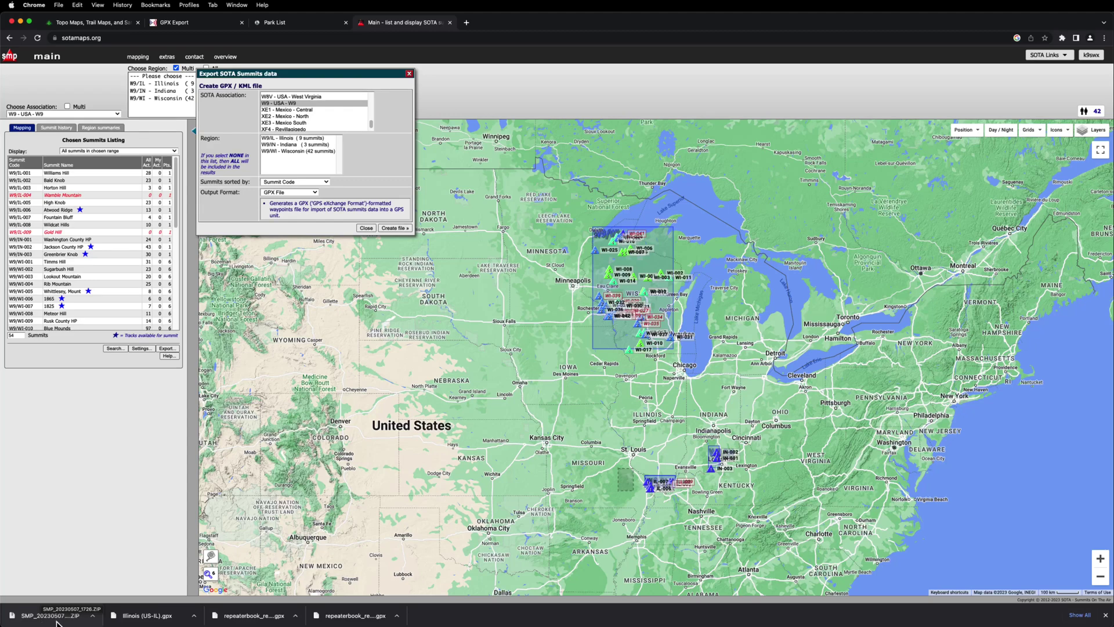
Extract the downloaded summits ZIP in the Downloads folder, then minimize the Finder window.
{"action": "left_click", "coordinate": [56, 616]}
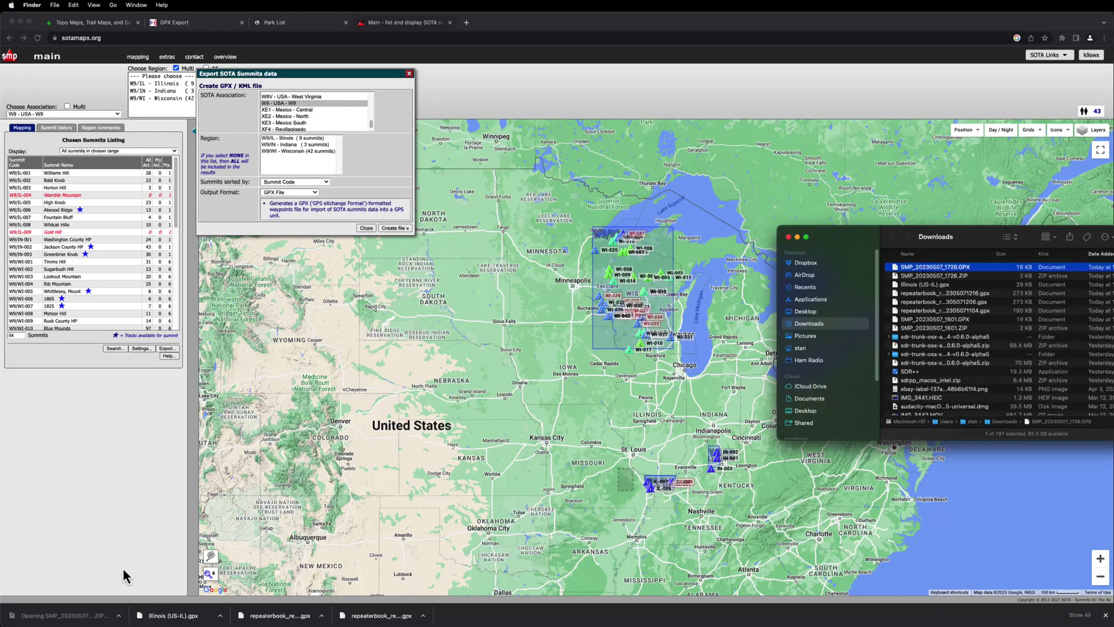
{"action": "left_click_drag", "start_coordinate": [855, 236], "coordinate": [619, 252]}
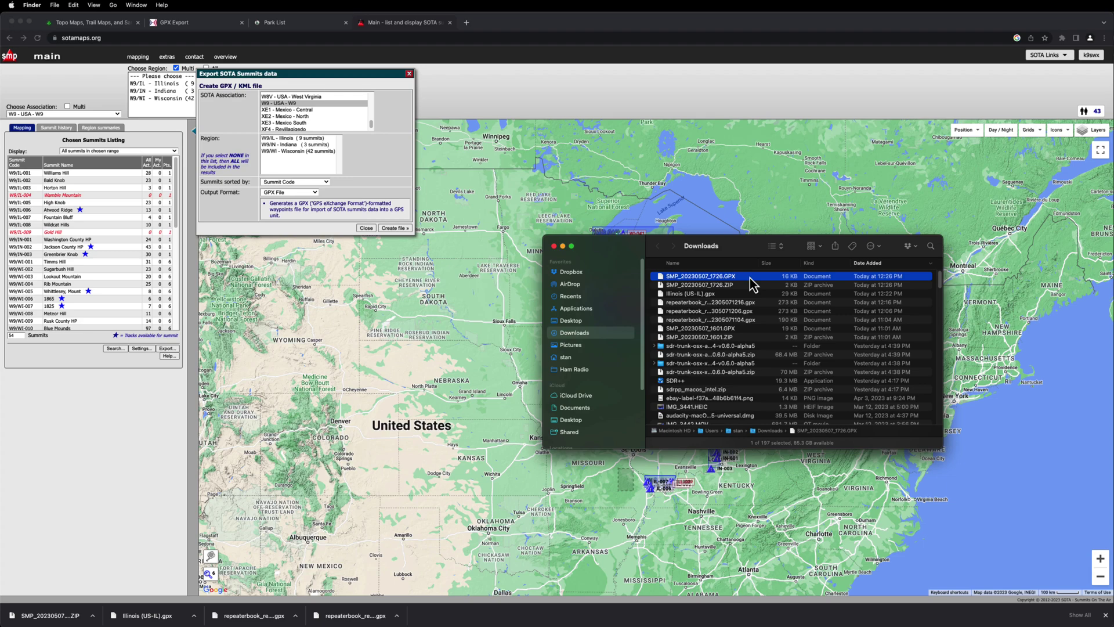
{"action": "left_click", "coordinate": [562, 247]}
Switch back to Gaia GPS and import the file SMP_20230507_1726.GPX from the Downloads folder.
{"action": "left_click", "coordinate": [88, 23]}
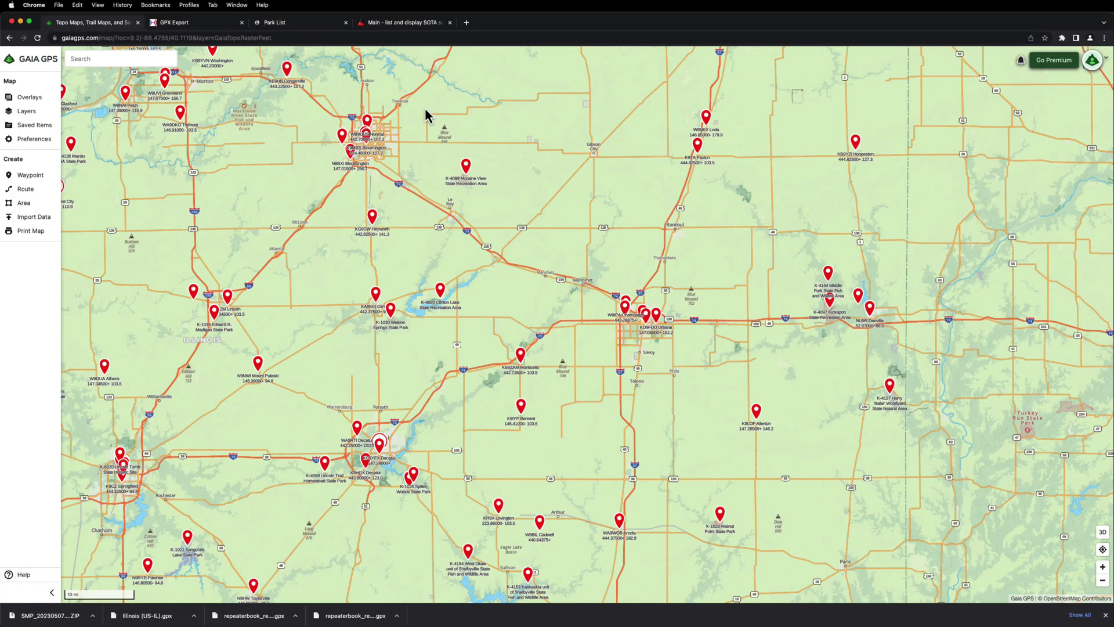
{"action": "left_click", "coordinate": [29, 220]}
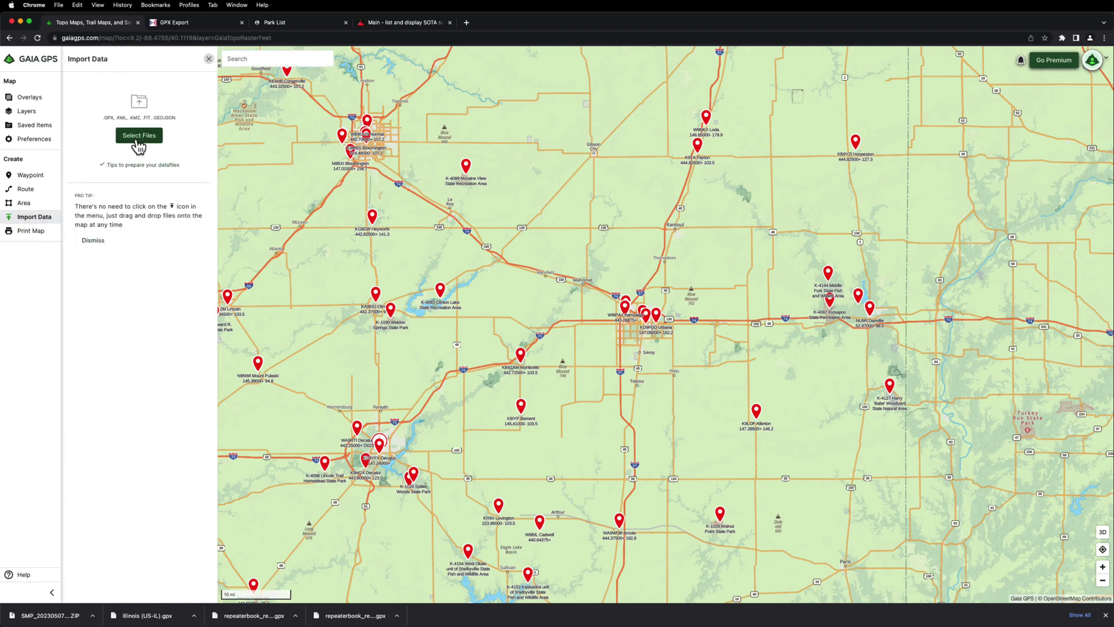
{"action": "left_click", "coordinate": [141, 139]}
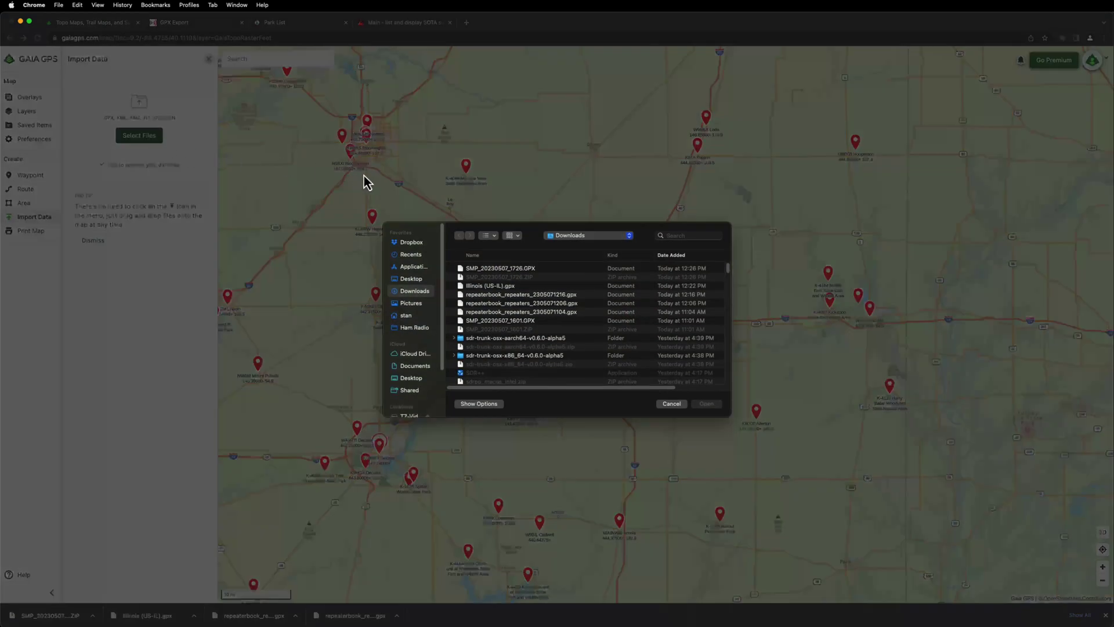
{"action": "left_click", "coordinate": [483, 269]}
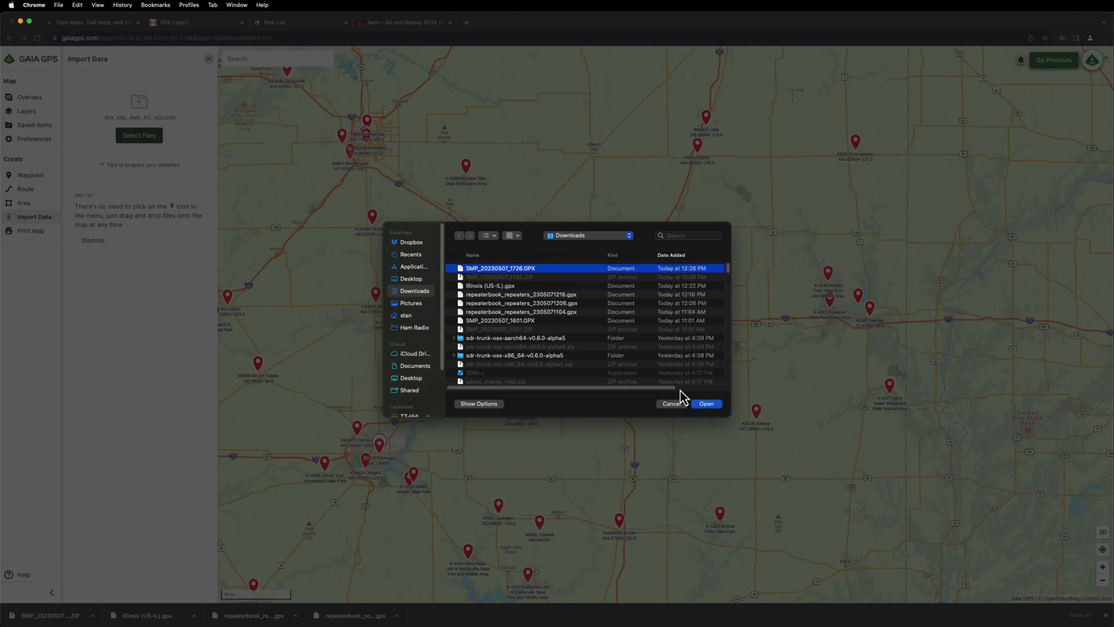
{"action": "left_click", "coordinate": [706, 405]}
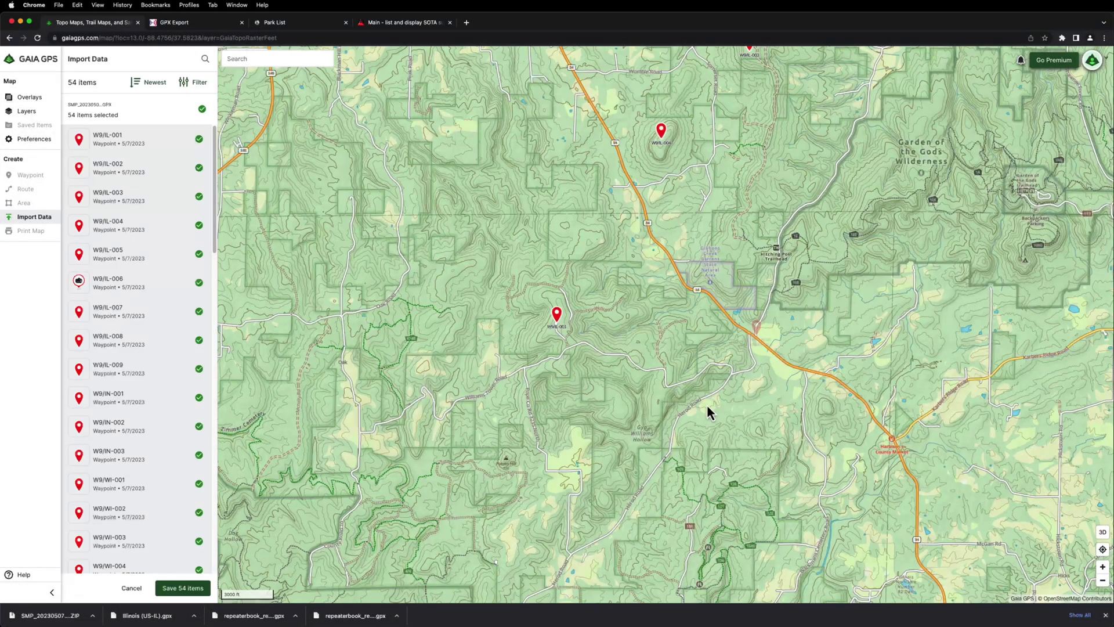
Review the list of imported W9 summit waypoints and save all of them.
{"action": "scroll", "coordinate": [165, 265], "scroll_direction": "down", "scroll_amount": 15}
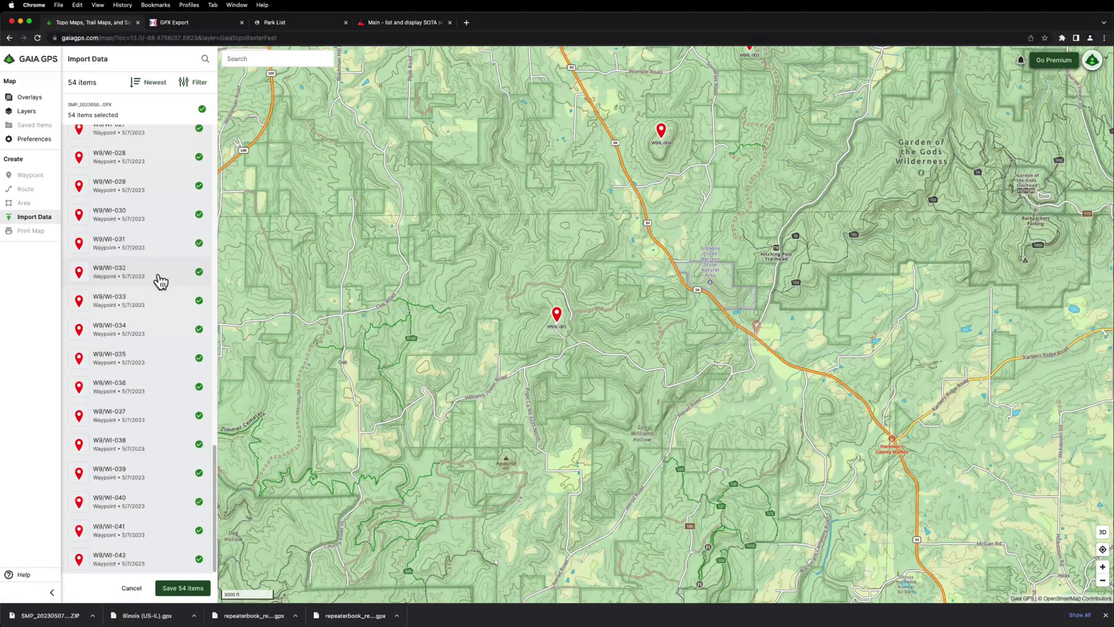
{"action": "scroll", "coordinate": [160, 282], "scroll_direction": "up", "scroll_amount": 15}
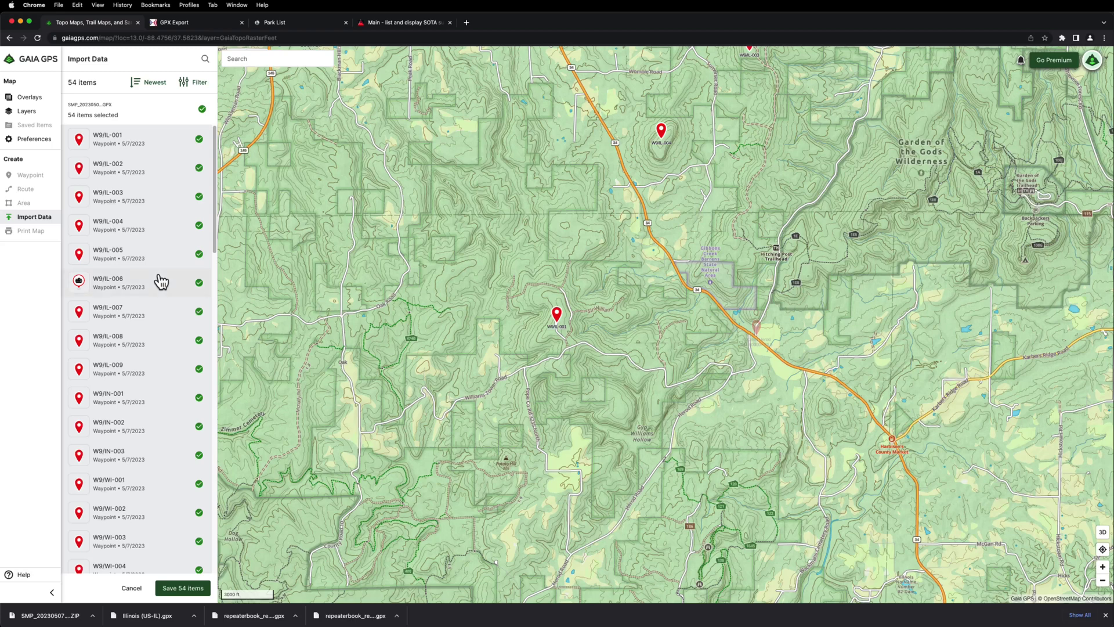
{"action": "left_click", "coordinate": [181, 592]}
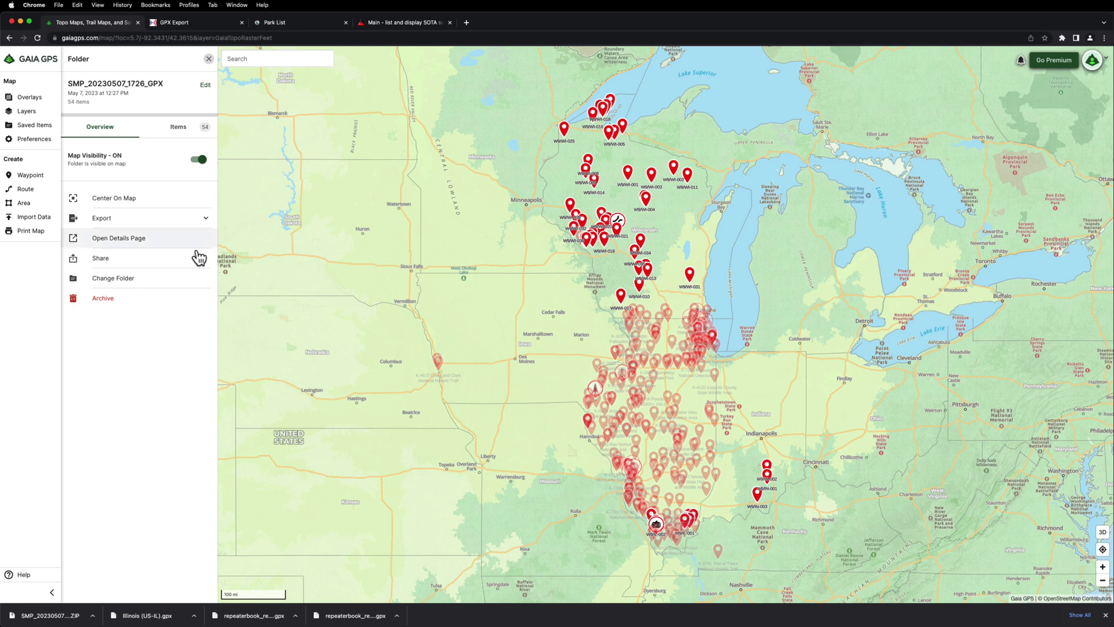
Find a mountain icon and assign it to the W9/IL-001 waypoint in the SMP_20230507_1726_GPX folder.
{"action": "left_click", "coordinate": [178, 130]}
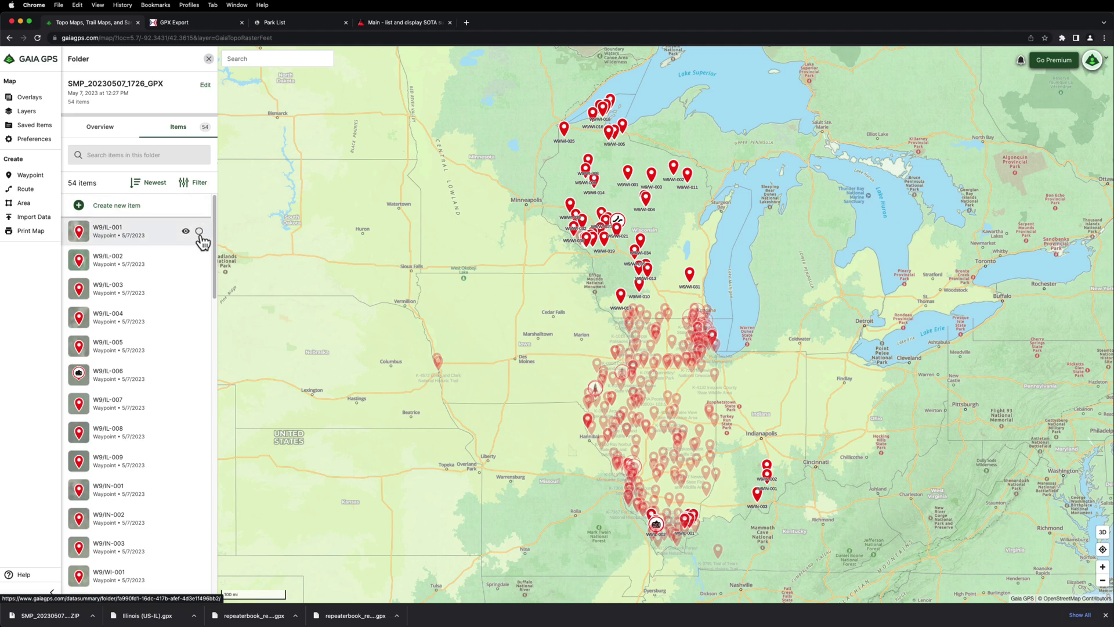
{"action": "left_click", "coordinate": [199, 231]}
{"action": "left_click", "coordinate": [188, 184]}
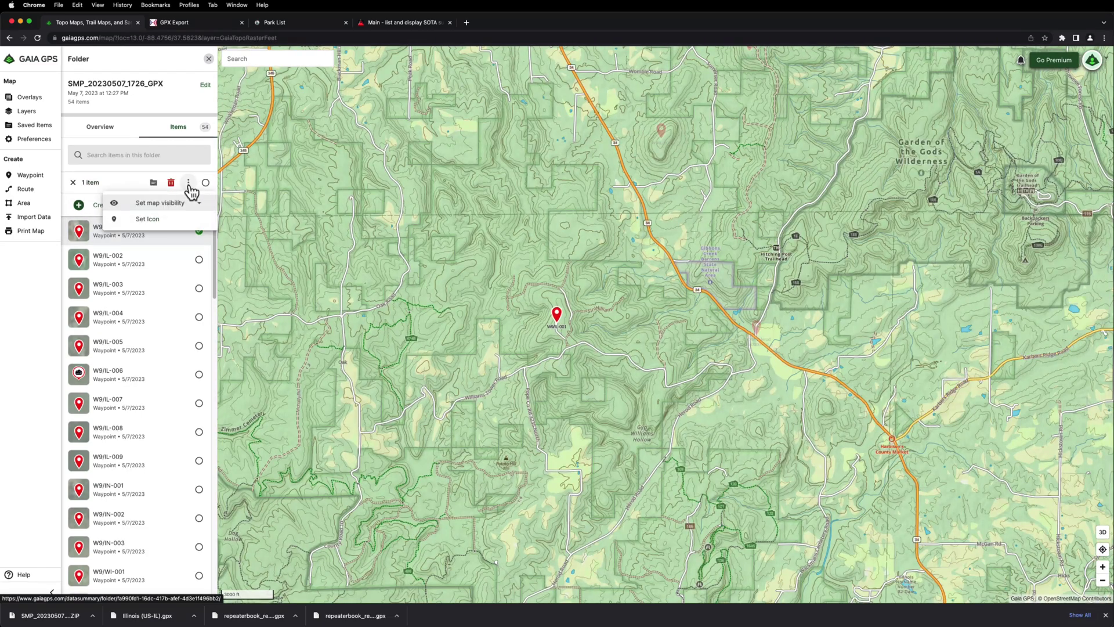
{"action": "left_click", "coordinate": [149, 221]}
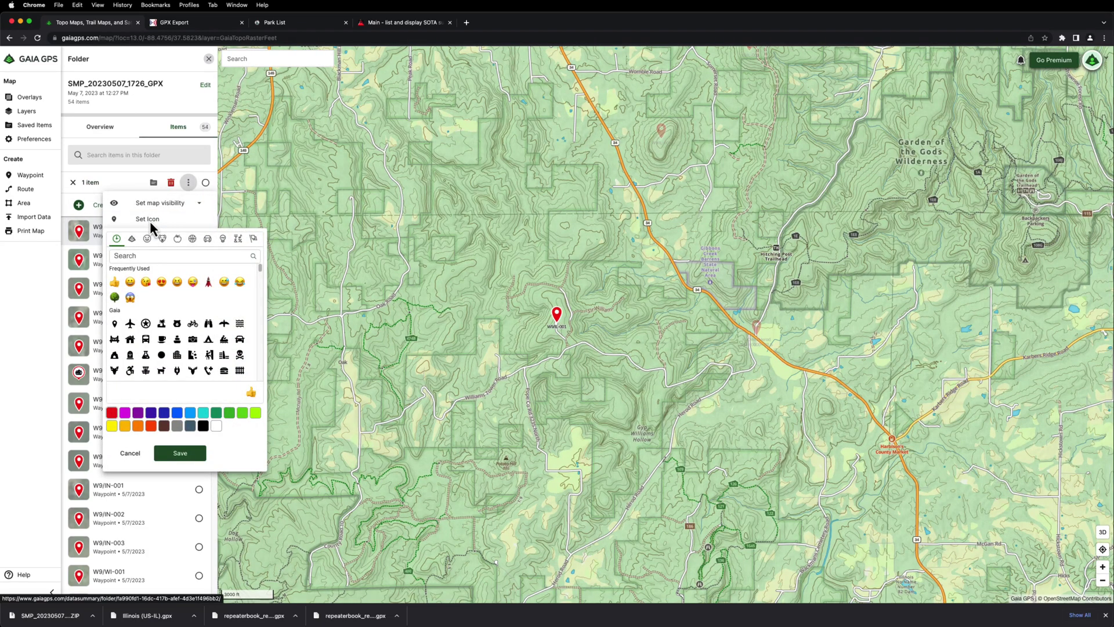
{"action": "left_click", "coordinate": [152, 256]}
{"action": "type", "text": "mountain"}
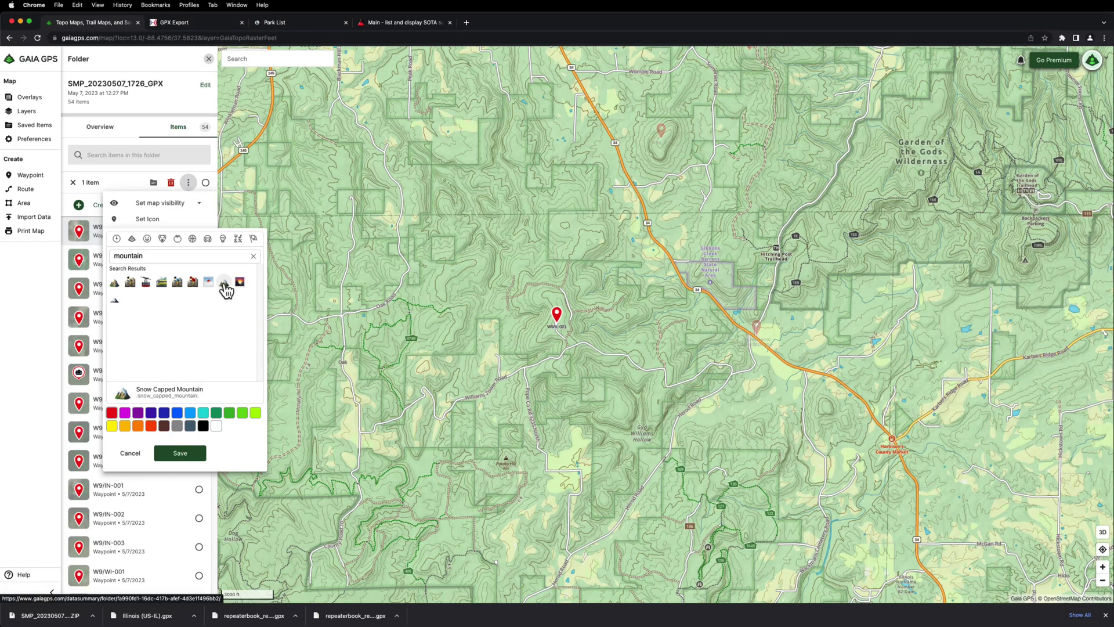
{"action": "left_click", "coordinate": [115, 284]}
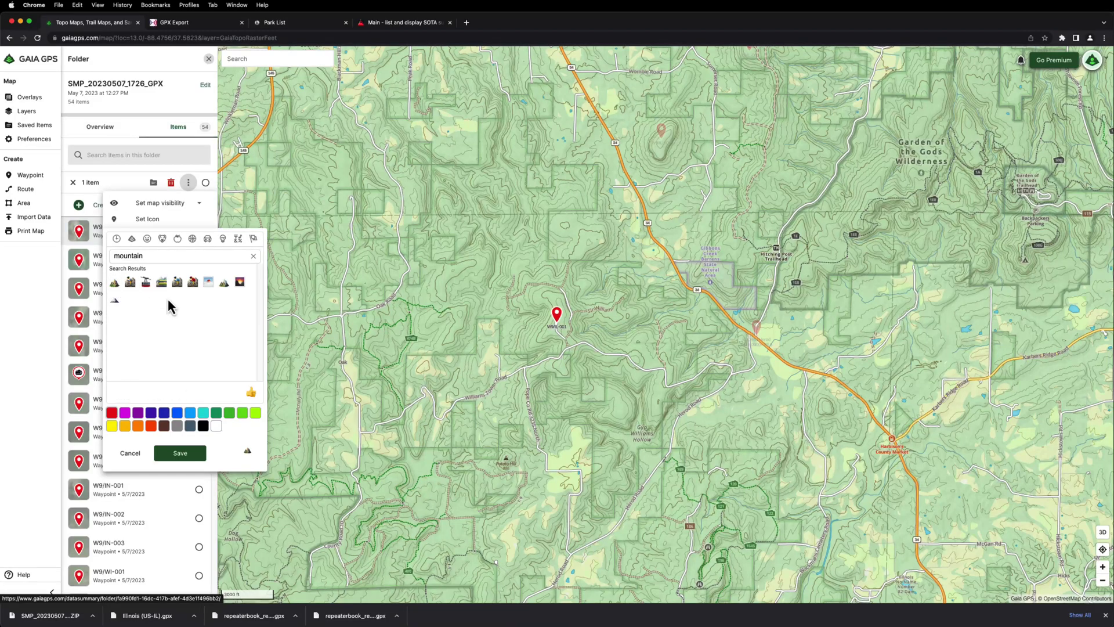
{"action": "left_click", "coordinate": [186, 464]}
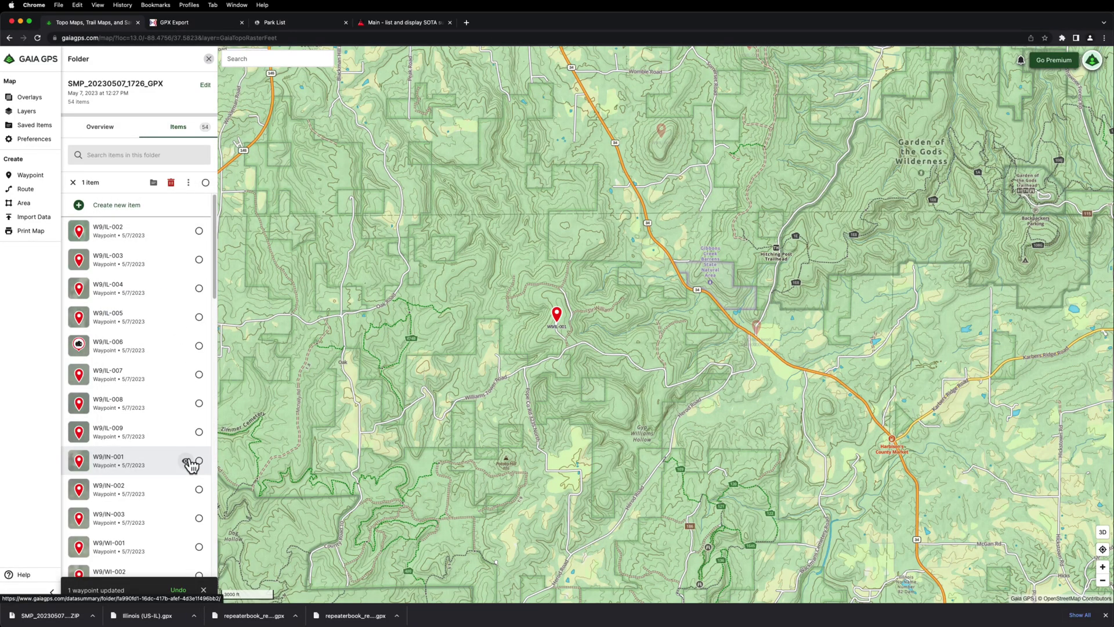
Select all waypoints in the summits folder, assign them the same mountain icon, and close the folder.
{"action": "left_click", "coordinate": [206, 184]}
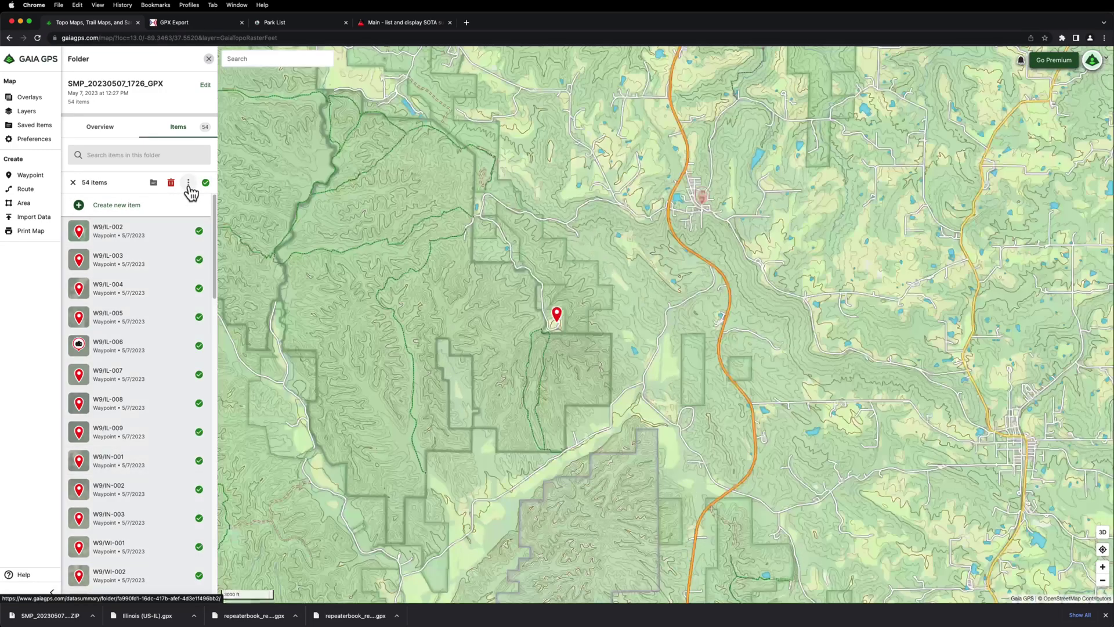
{"action": "left_click", "coordinate": [188, 183]}
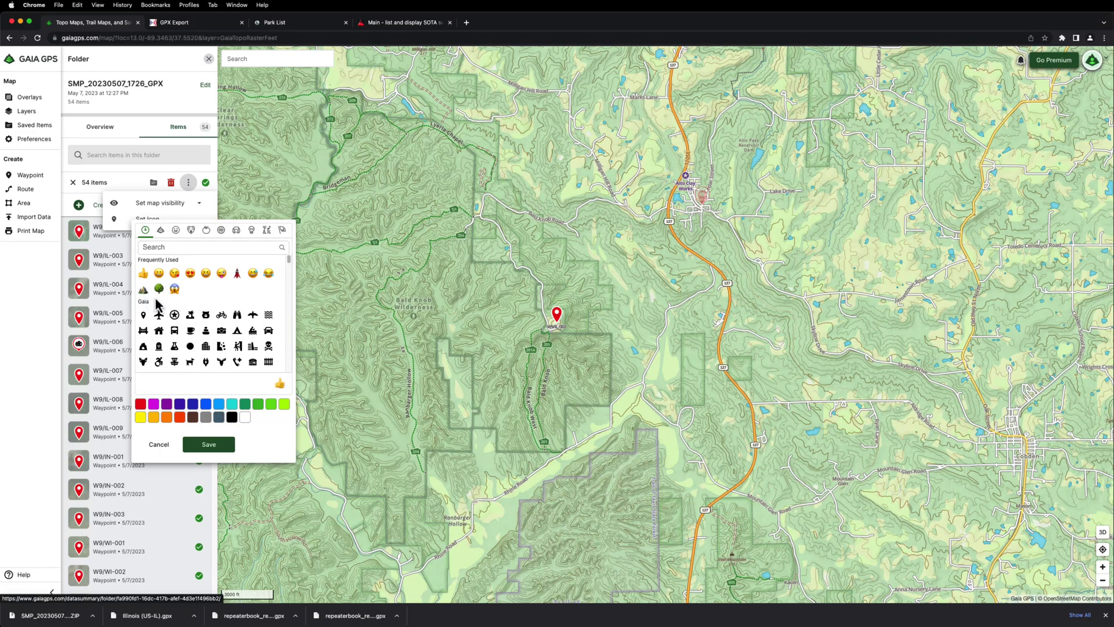
{"action": "left_click_drag", "start_coordinate": [144, 296], "coordinate": [235, 449]}
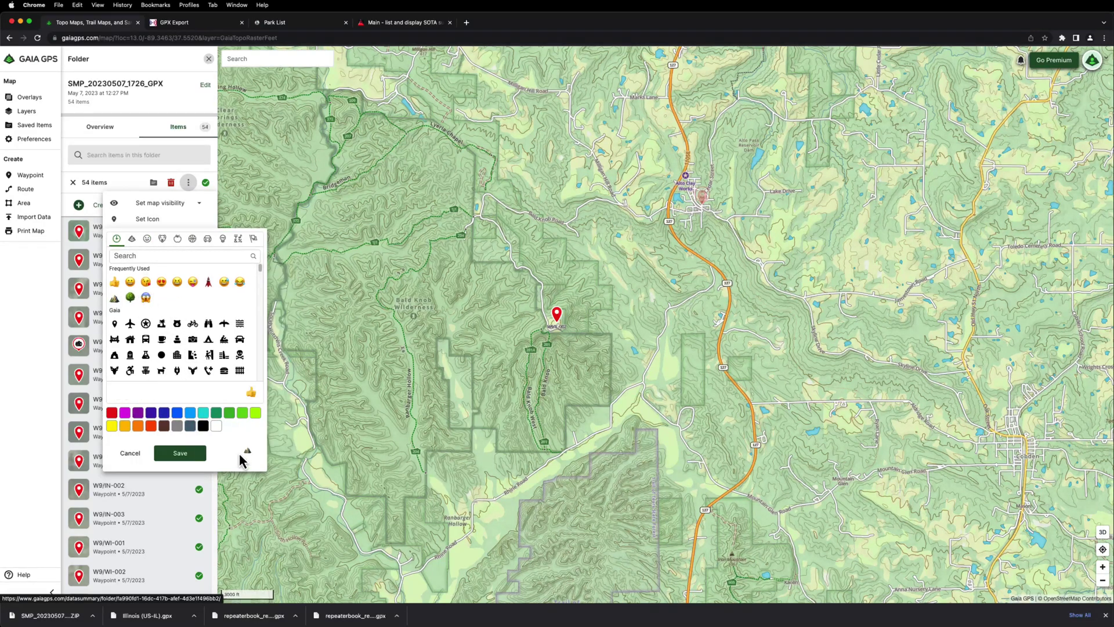
{"action": "left_click", "coordinate": [181, 454]}
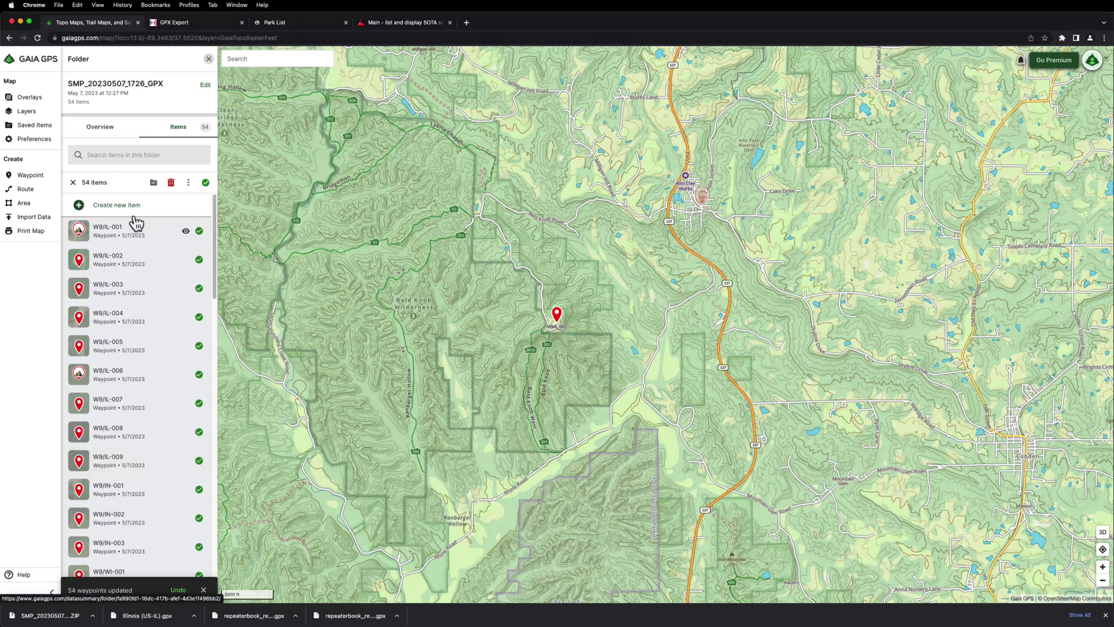
{"action": "scroll", "coordinate": [702, 348], "scroll_direction": "down", "scroll_amount": 6}
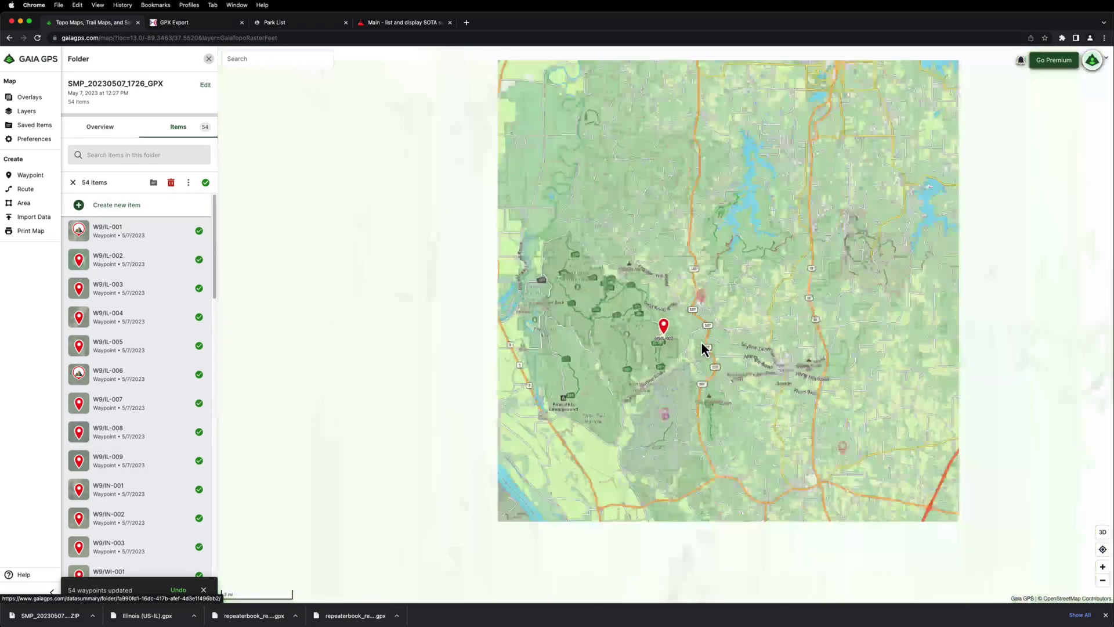
{"action": "scroll", "coordinate": [725, 363], "scroll_direction": "down", "scroll_amount": 4}
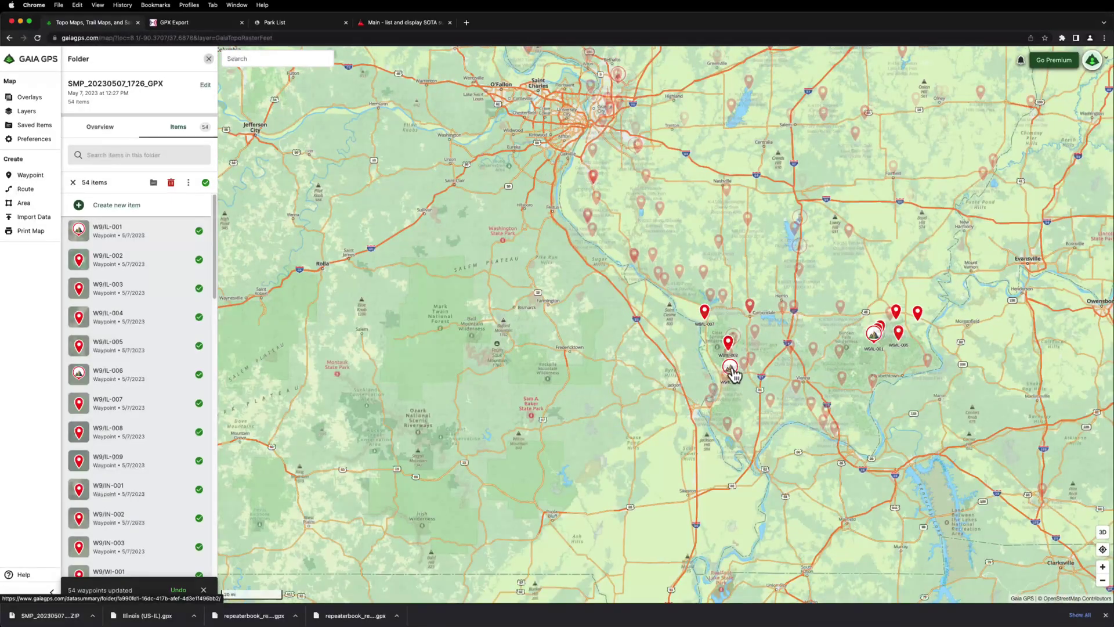
{"action": "left_click_drag", "start_coordinate": [892, 409], "coordinate": [751, 398]}
{"action": "scroll", "coordinate": [741, 370], "scroll_direction": "down", "scroll_amount": 3}
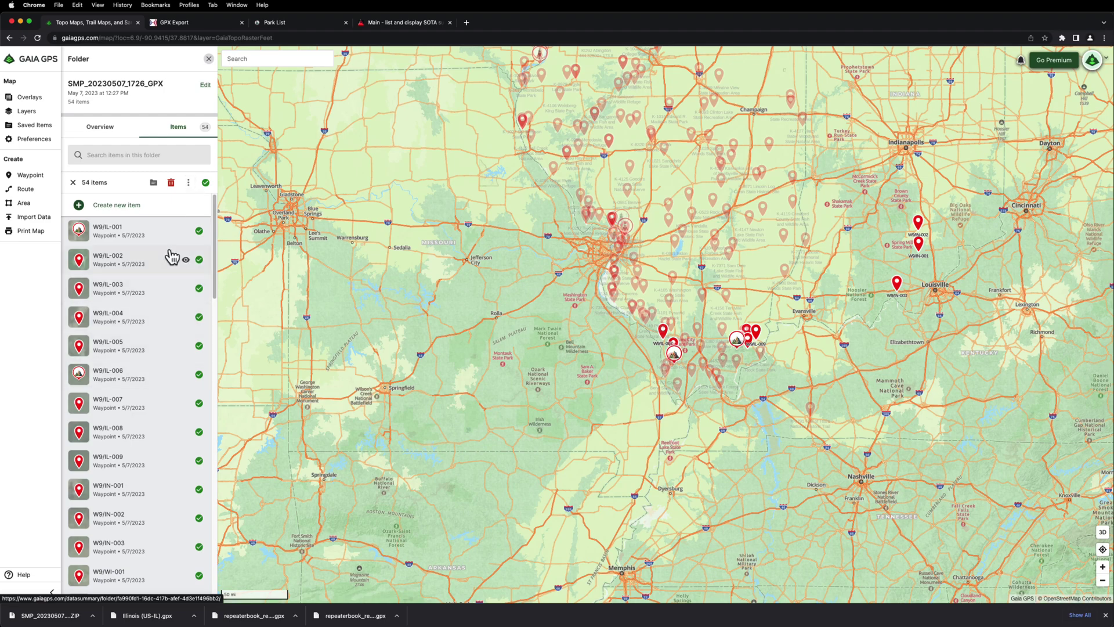
{"action": "left_click", "coordinate": [209, 59]}
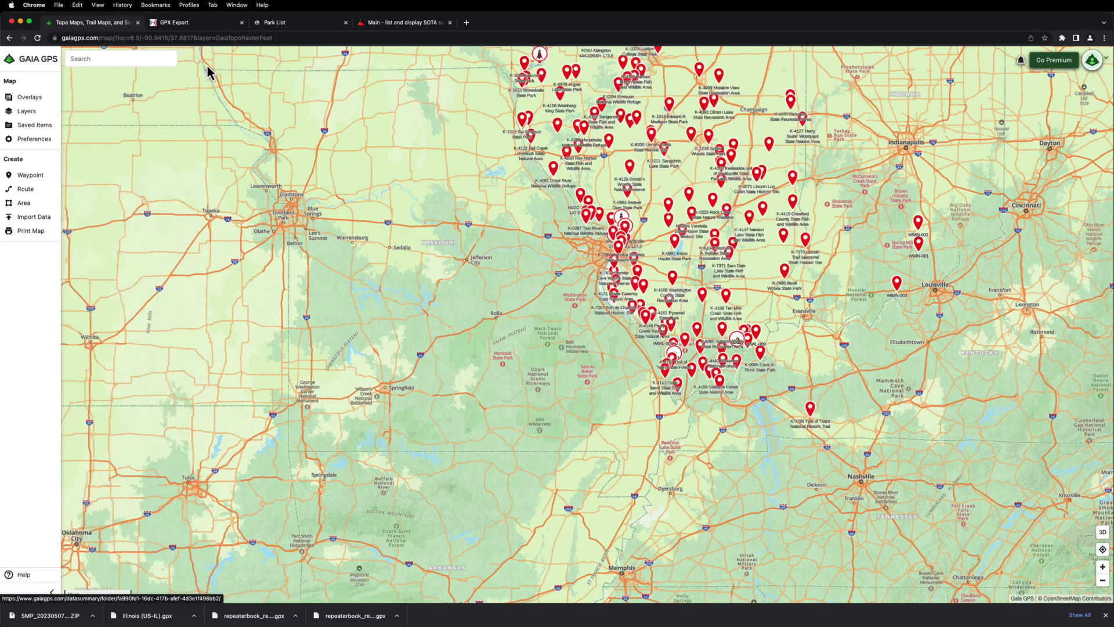
Rename the saved folder Illinois__US_IL__gpx as POTA-IL and return to the saved items list.
{"action": "left_click", "coordinate": [23, 129]}
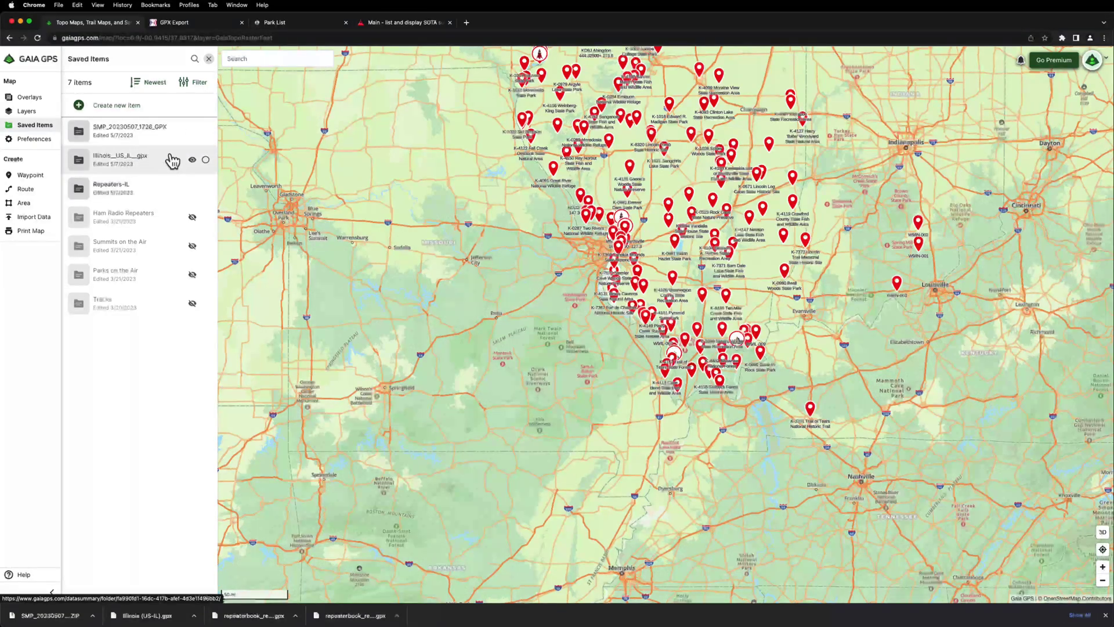
{"action": "left_click", "coordinate": [135, 167]}
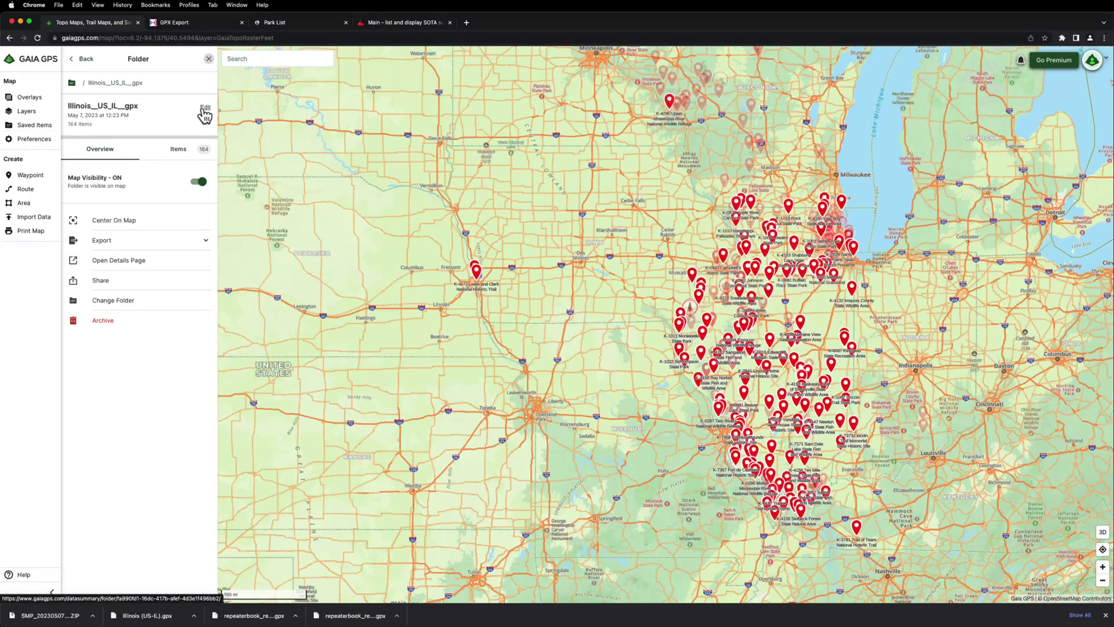
{"action": "left_click", "coordinate": [205, 108]}
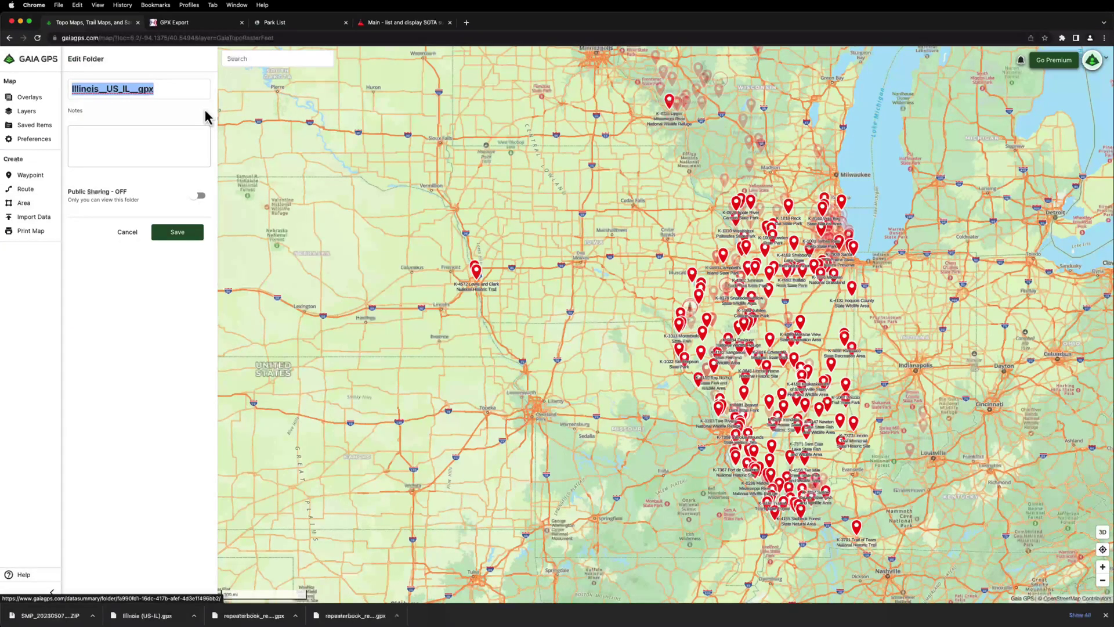
{"action": "type", "text": "POTA-IL"}
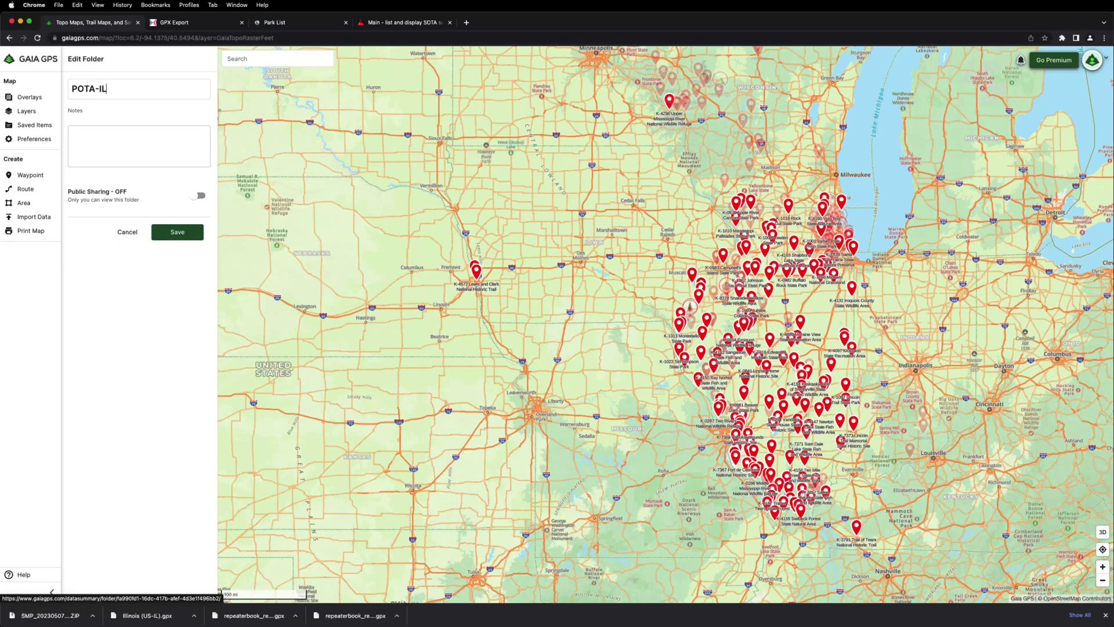
{"action": "left_click", "coordinate": [192, 235]}
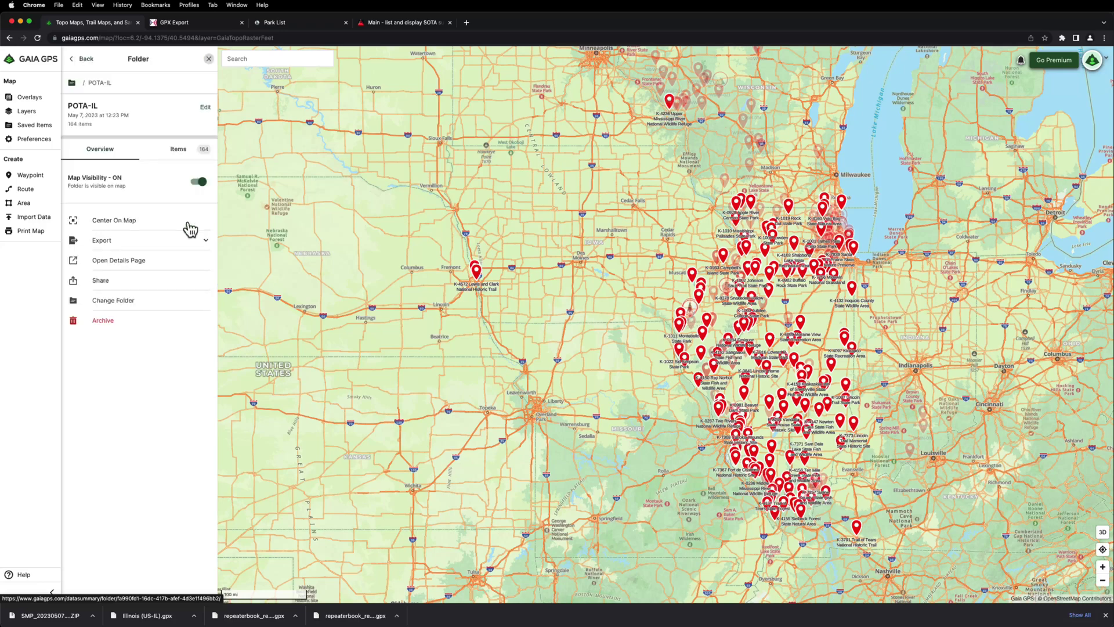
{"action": "left_click", "coordinate": [81, 59]}
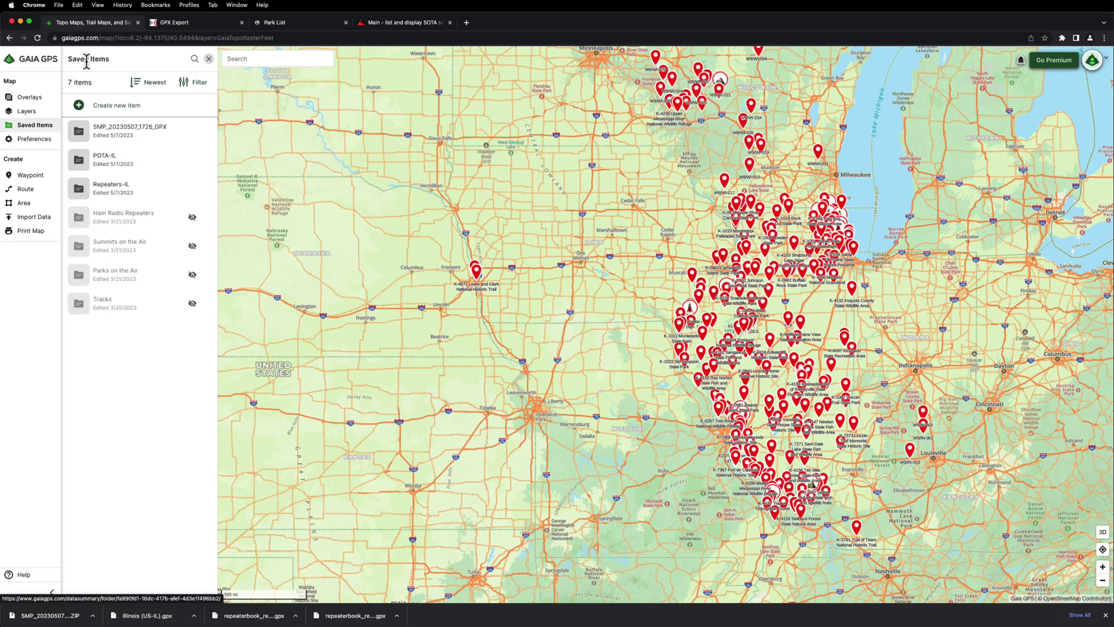
Rename the SMP_20230507_1726_GPX folder as SOTA-IL-IN-WI and return to the saved items list.
{"action": "left_click", "coordinate": [177, 137]}
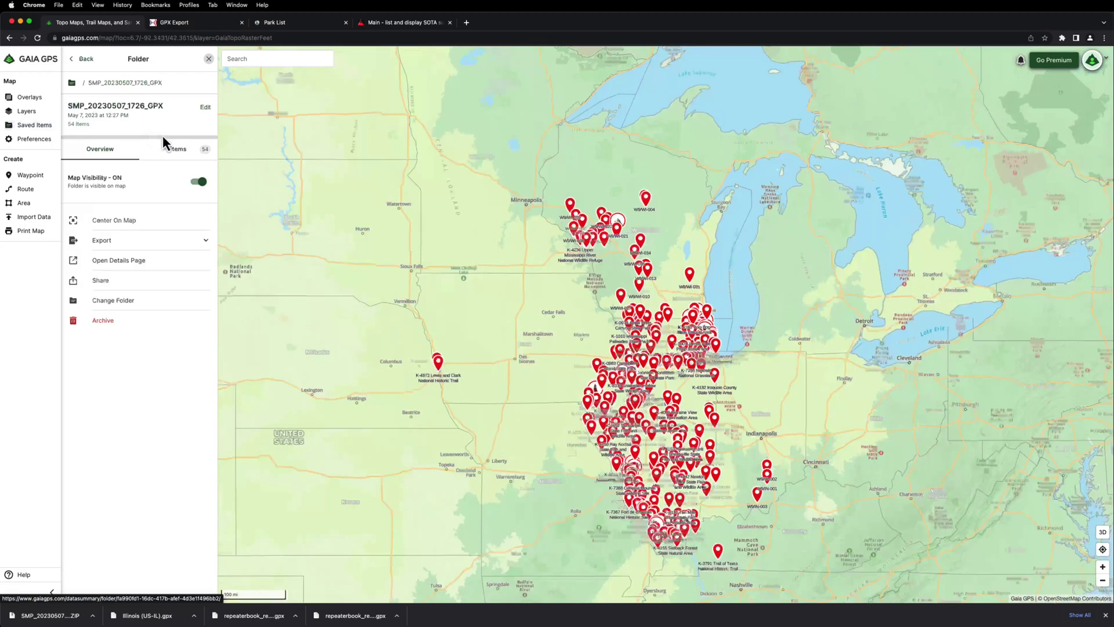
{"action": "left_click", "coordinate": [205, 107]}
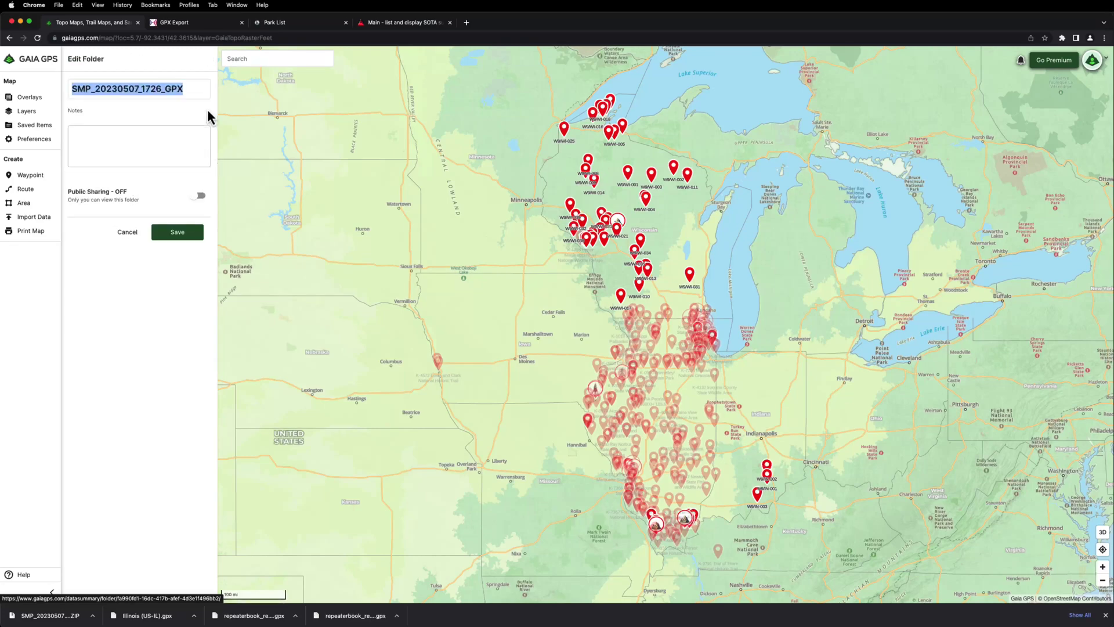
{"action": "type", "text": "AS"}
{"action": "key", "text": "BackSpace"}
{"action": "key", "text": "BackSpace"}
{"action": "type", "text": "SOTA"}
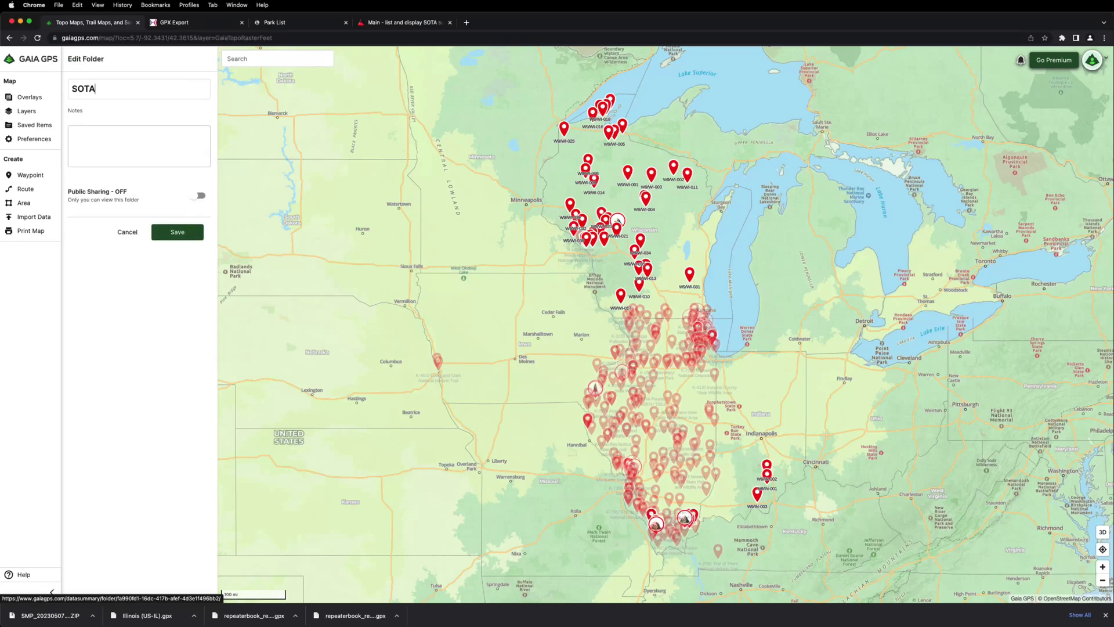
{"action": "type", "text": "-IL-IN-WI"}
{"action": "left_click", "coordinate": [181, 236]}
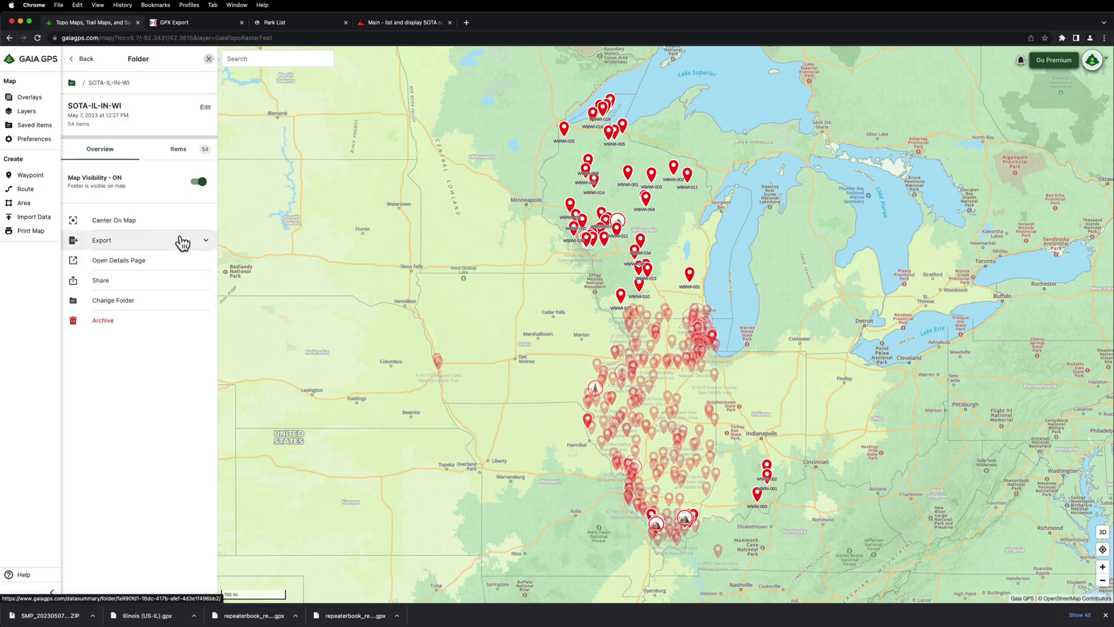
{"action": "left_click", "coordinate": [73, 83]}
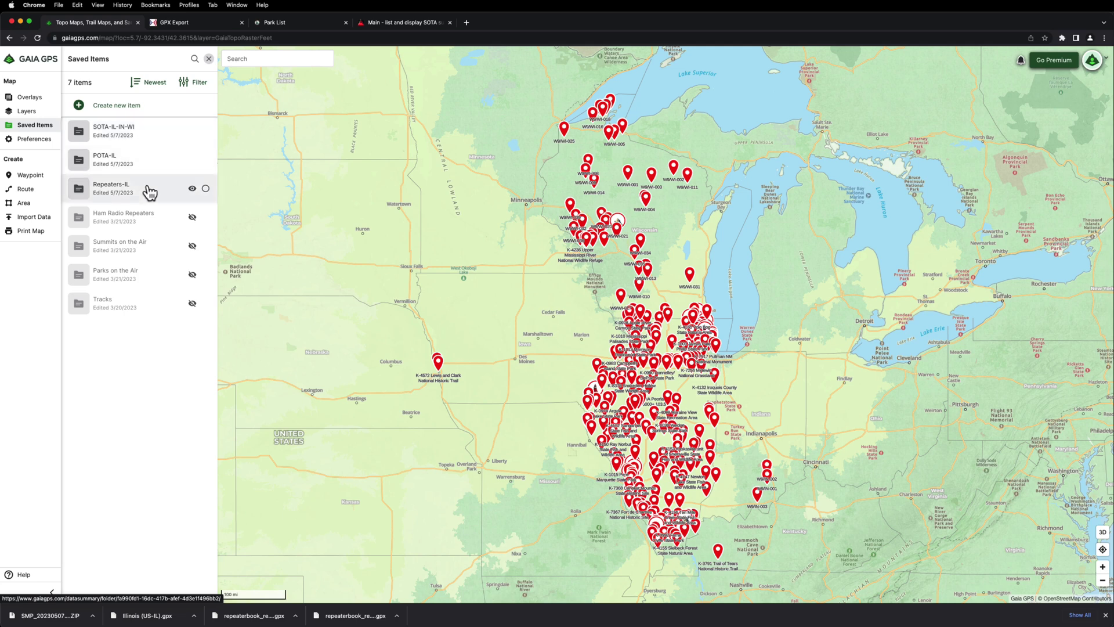
Hide the Repeaters-IL and POTA-IL folders on the map, leaving the SOTA-IL-IN-WI summits shown.
{"action": "left_click", "coordinate": [192, 188]}
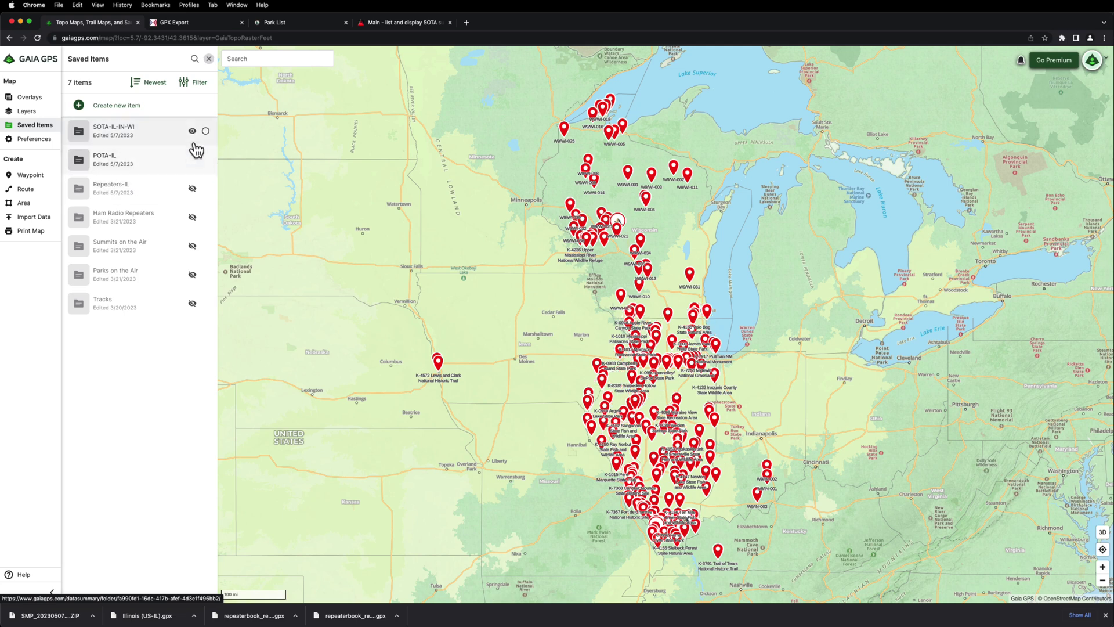
{"action": "left_click", "coordinate": [191, 161]}
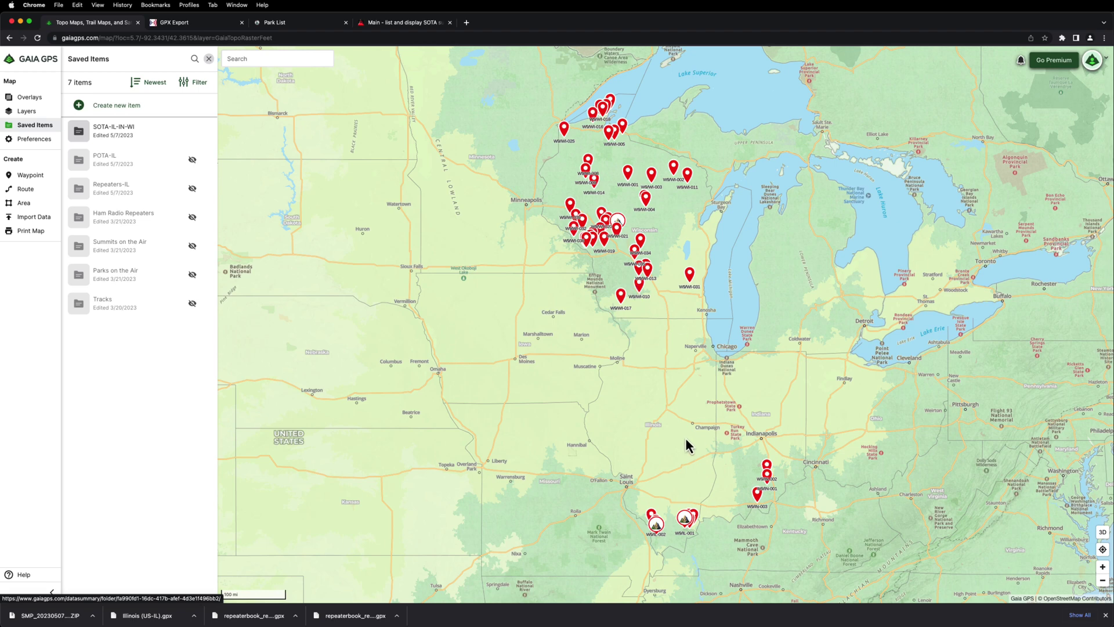
{"action": "left_click_drag", "start_coordinate": [685, 451], "coordinate": [684, 354]}
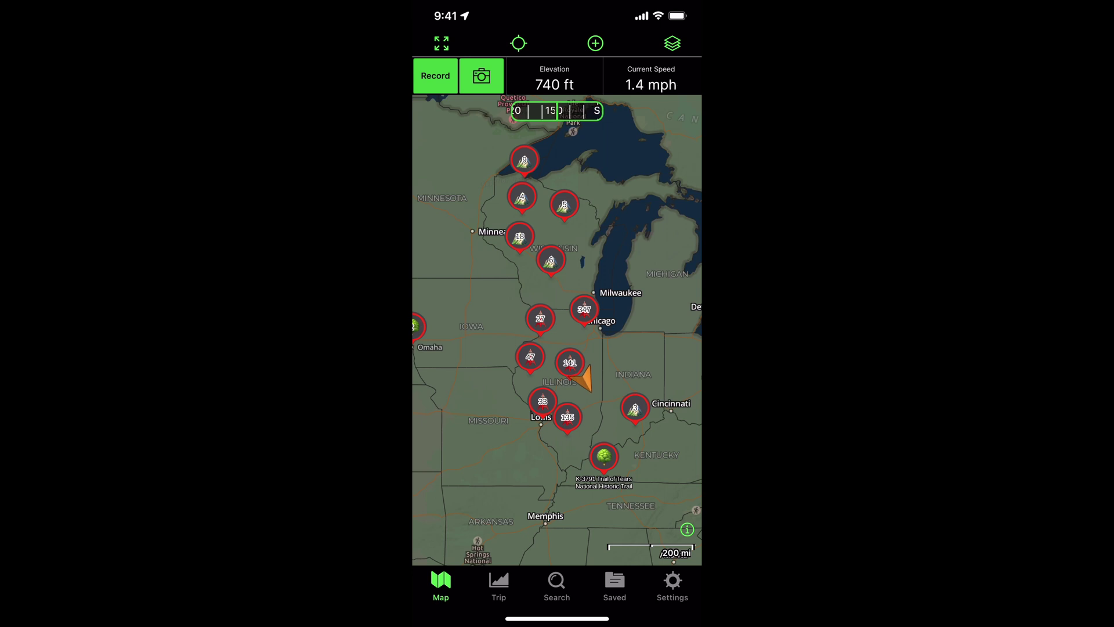
In the Gaia GPS mobile app, examine the synced waypoints across Illinois and around Peoria, and open the saved folders list.
{"action": "left_click_drag", "start_coordinate": [557, 348], "coordinate": [547, 303]}
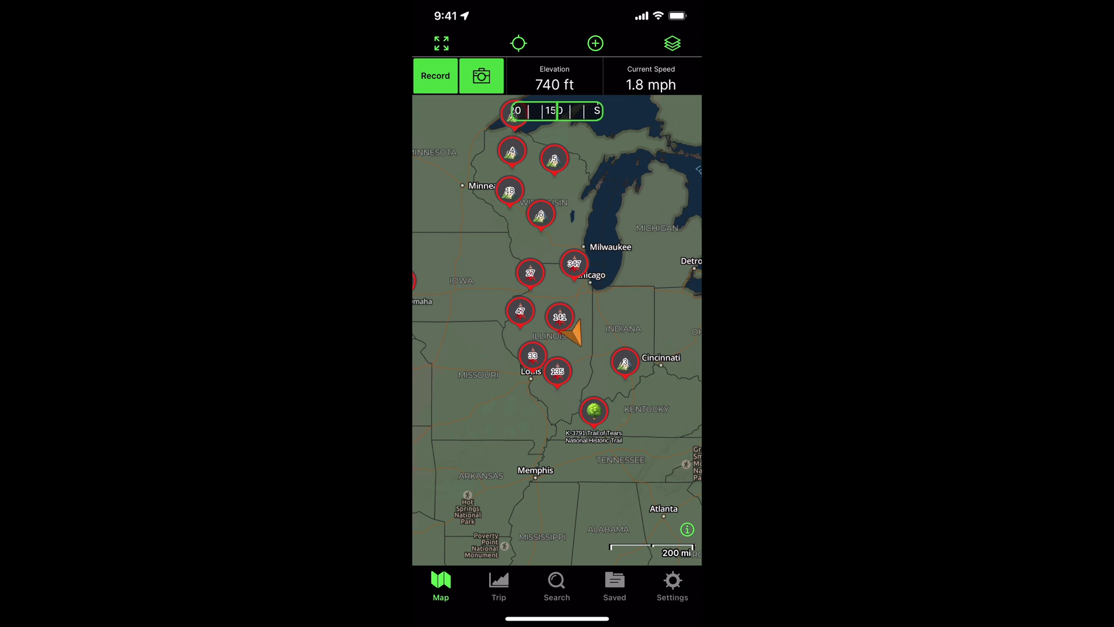
{"action": "scroll", "coordinate": [546, 336], "scroll_direction": "up", "scroll_amount": 10}
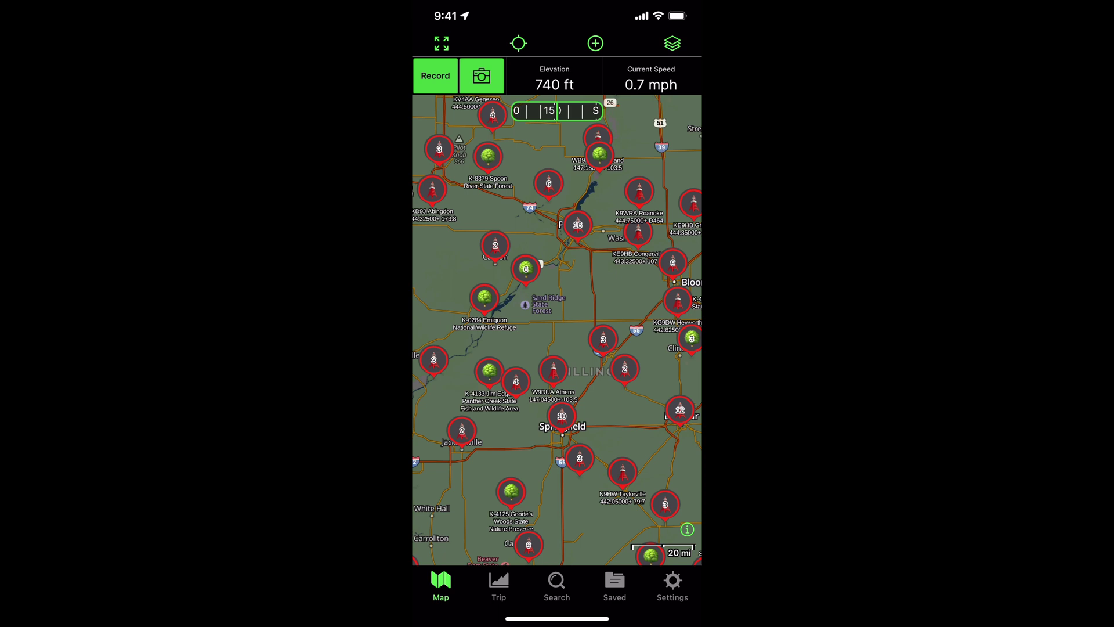
{"action": "scroll", "coordinate": [448, 306], "scroll_direction": "up", "scroll_amount": 5}
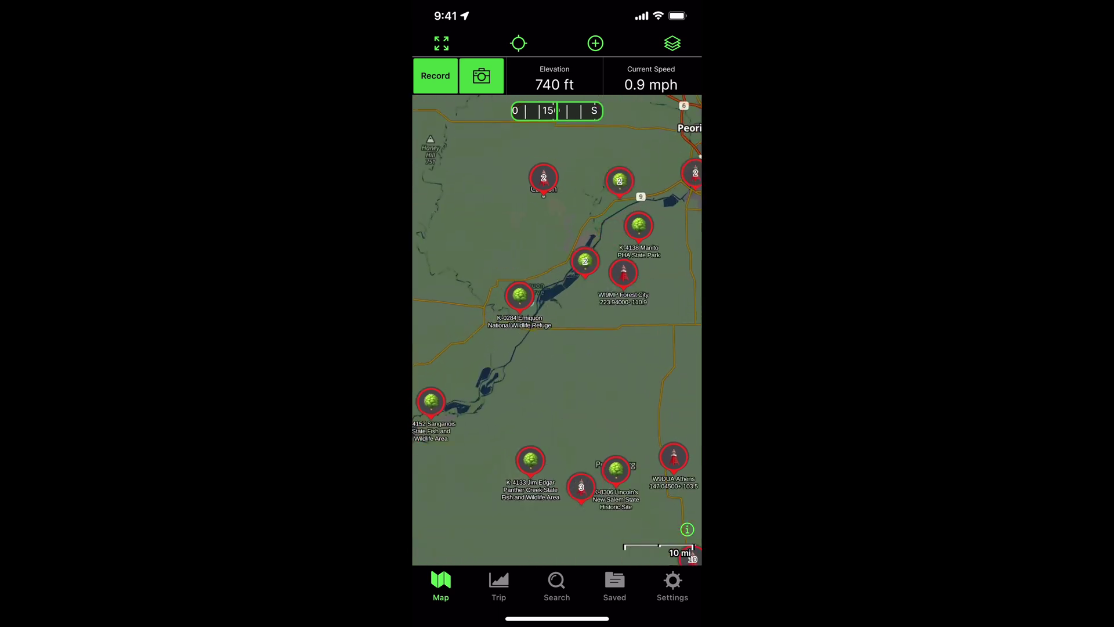
{"action": "left_click_drag", "start_coordinate": [557, 330], "coordinate": [544, 358]}
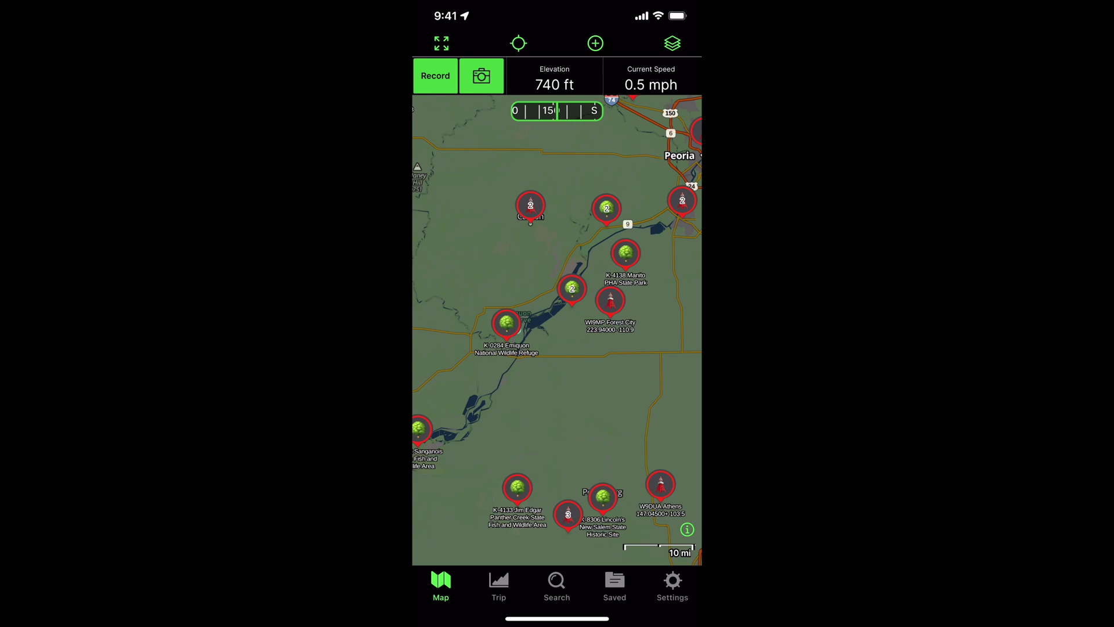
{"action": "left_click_drag", "start_coordinate": [557, 331], "coordinate": [505, 379]}
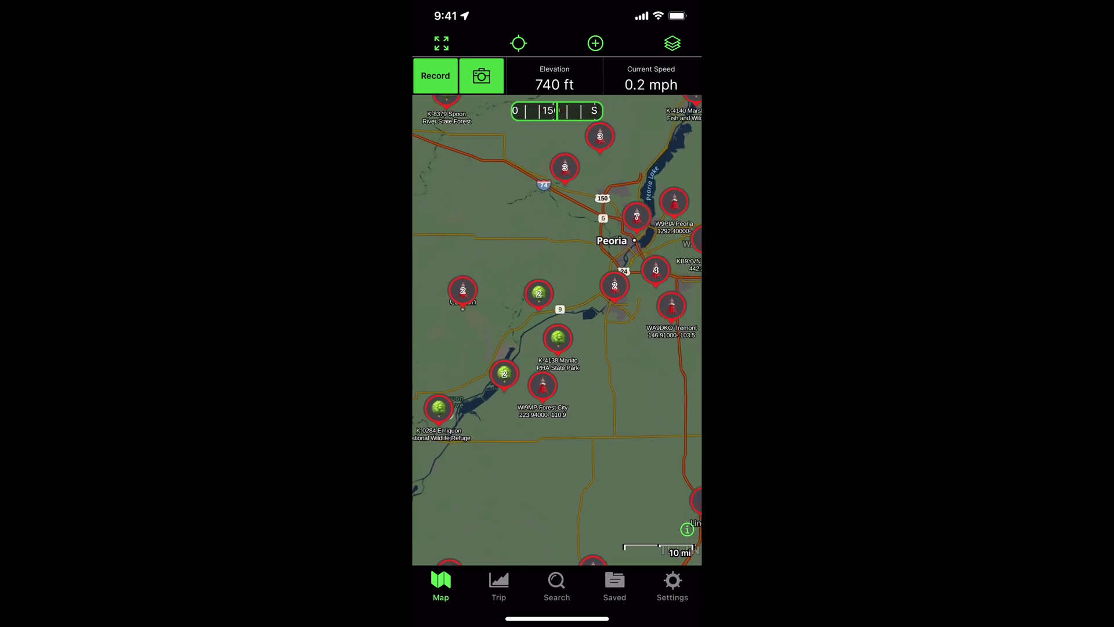
{"action": "scroll", "coordinate": [557, 331], "scroll_direction": "down", "scroll_amount": 3}
{"action": "scroll", "coordinate": [557, 331], "scroll_direction": "down", "scroll_amount": 5}
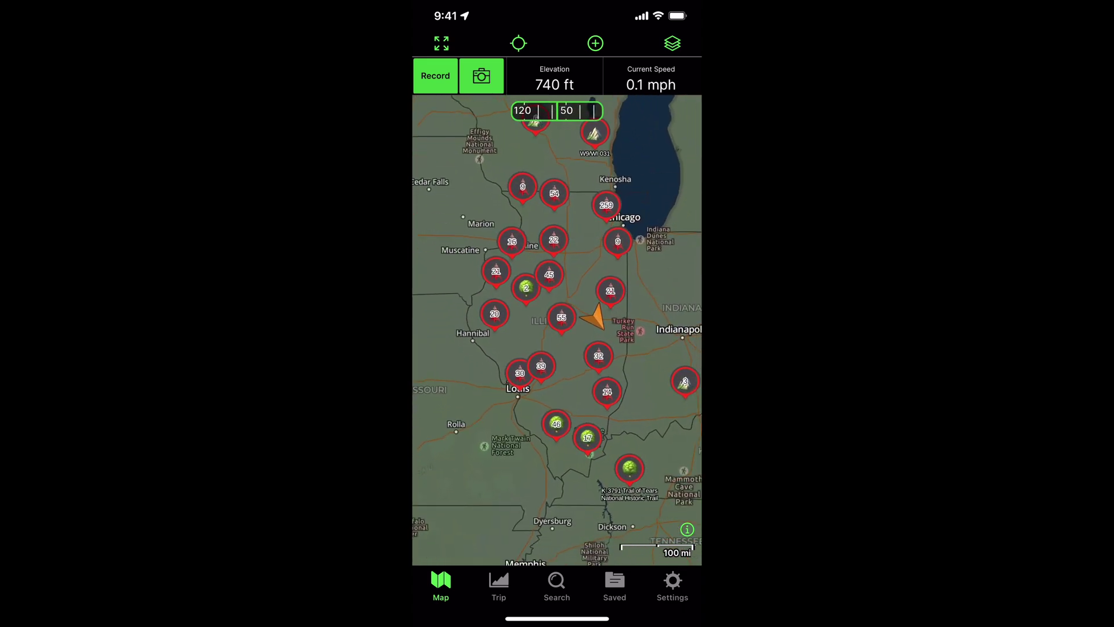
{"action": "left_click", "coordinate": [614, 583]}
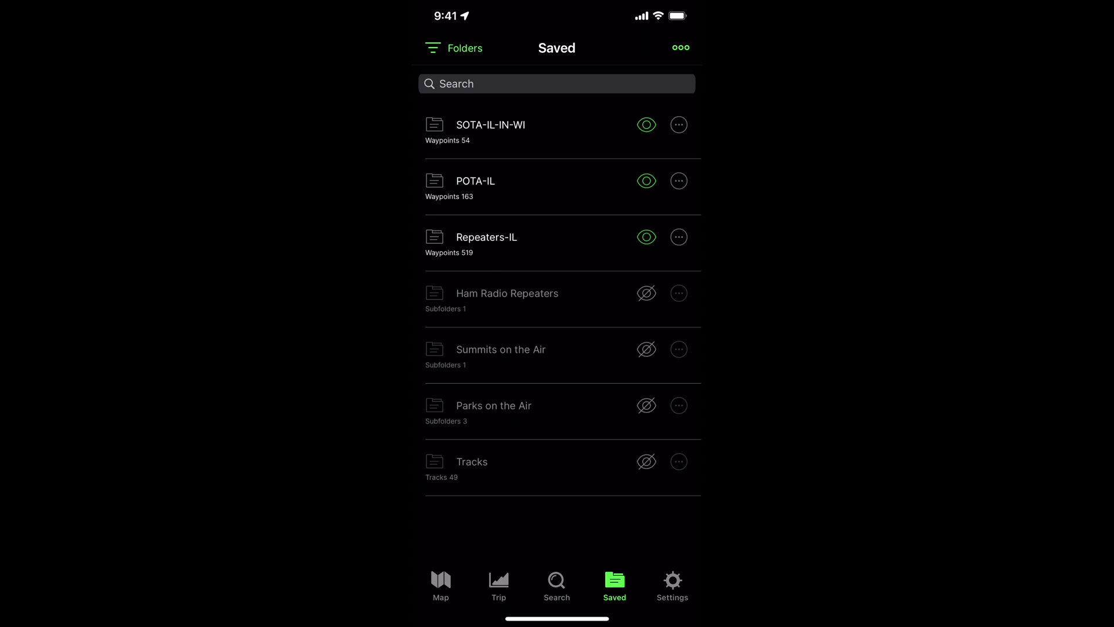
List the saved items by folder and hide the SOTA-IL-IN-WI and POTA-IL folders on the map.
{"action": "left_click", "coordinate": [455, 49]}
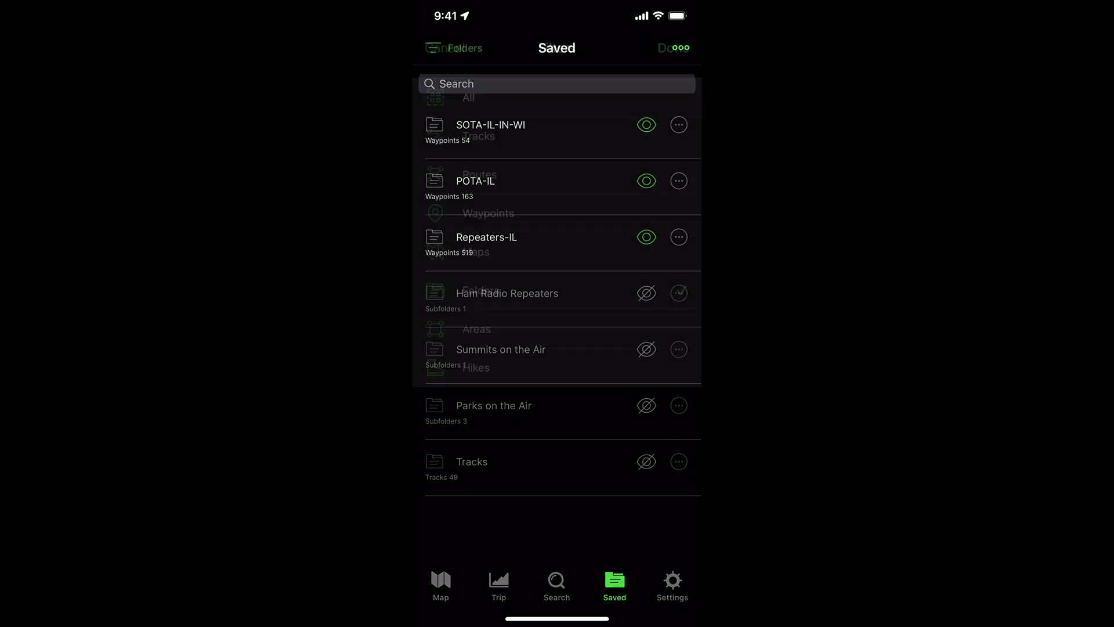
{"action": "left_click", "coordinate": [480, 290]}
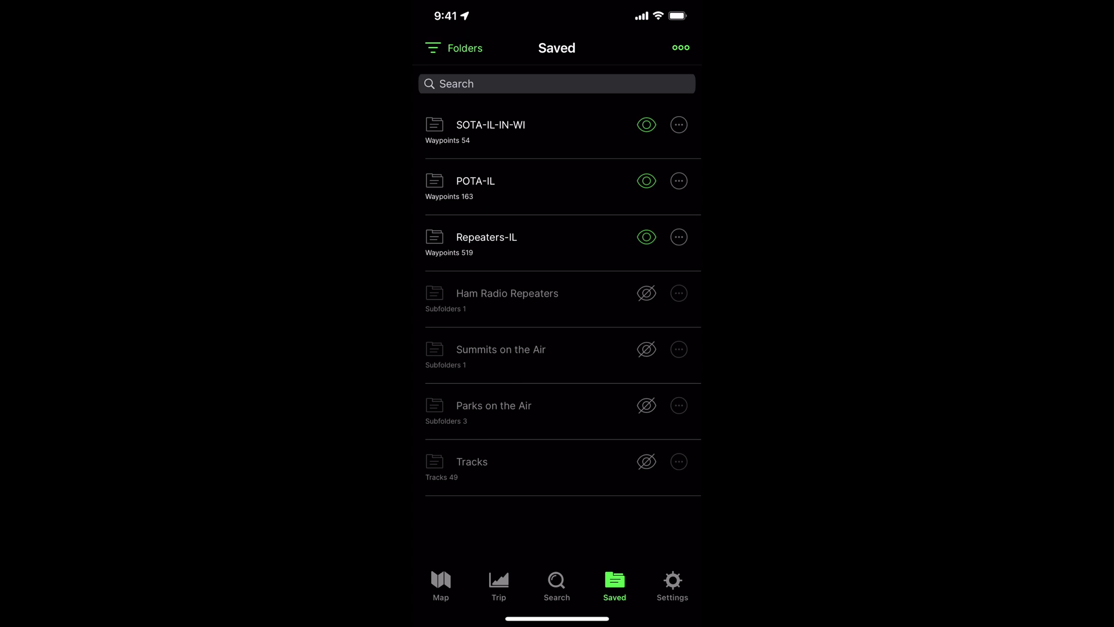
{"action": "left_click", "coordinate": [646, 125]}
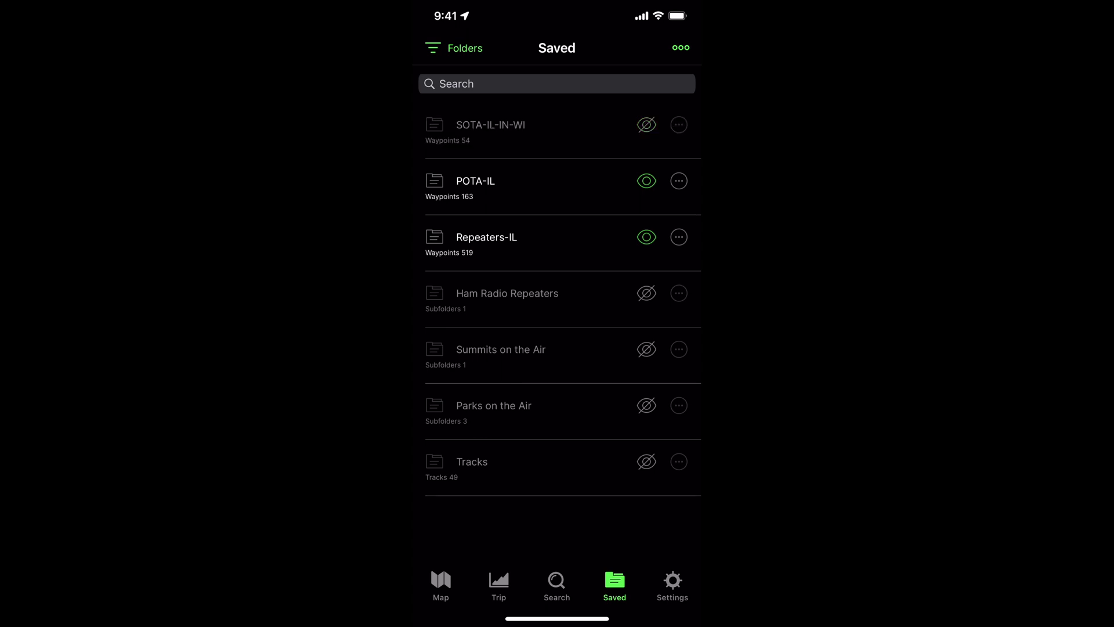
{"action": "left_click", "coordinate": [475, 185]}
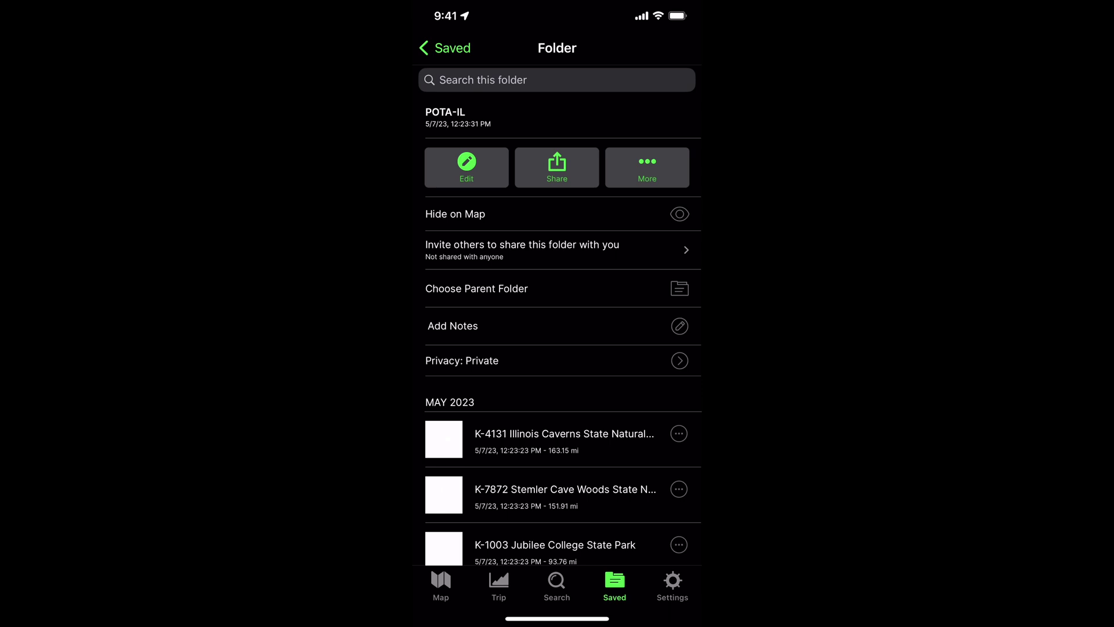
{"action": "left_click", "coordinate": [444, 47]}
{"action": "left_click", "coordinate": [679, 181]}
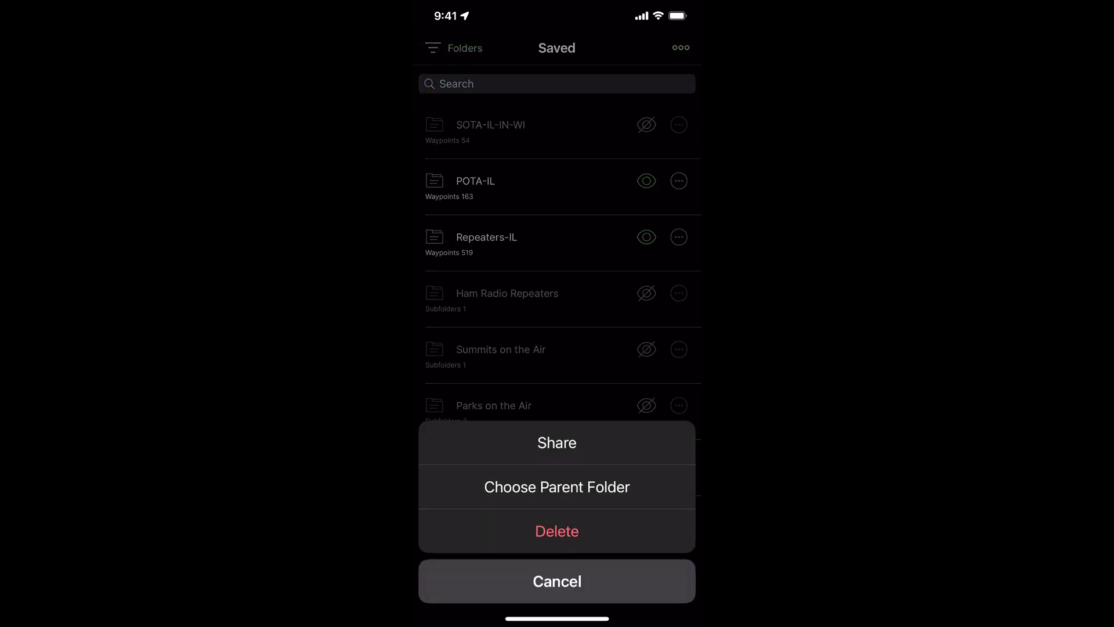
{"action": "left_click", "coordinate": [557, 580]}
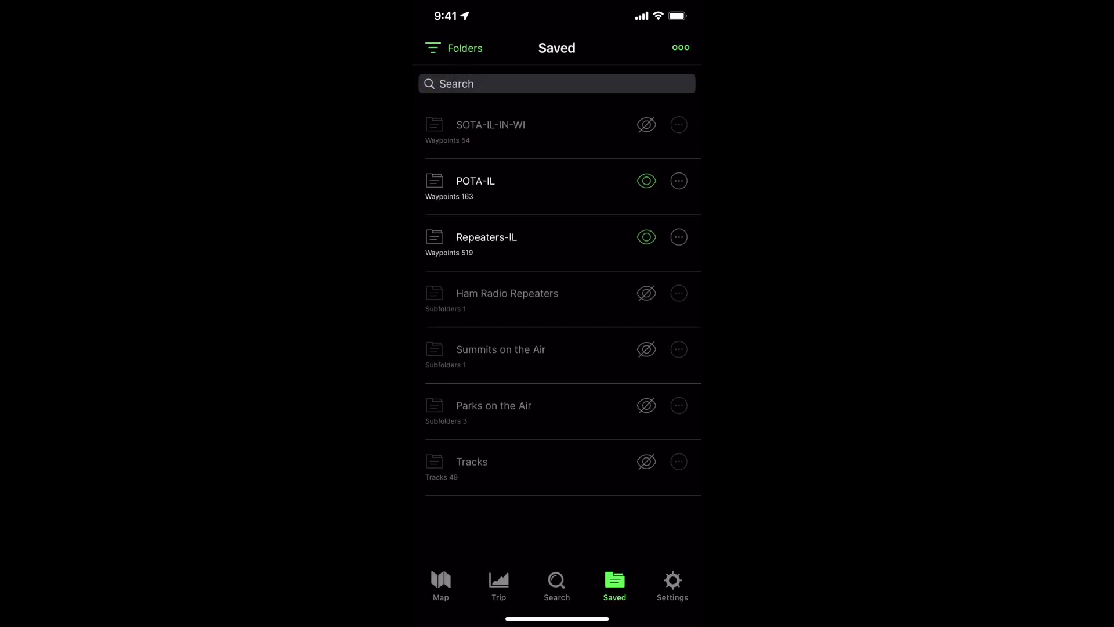
{"action": "left_click", "coordinate": [646, 181]}
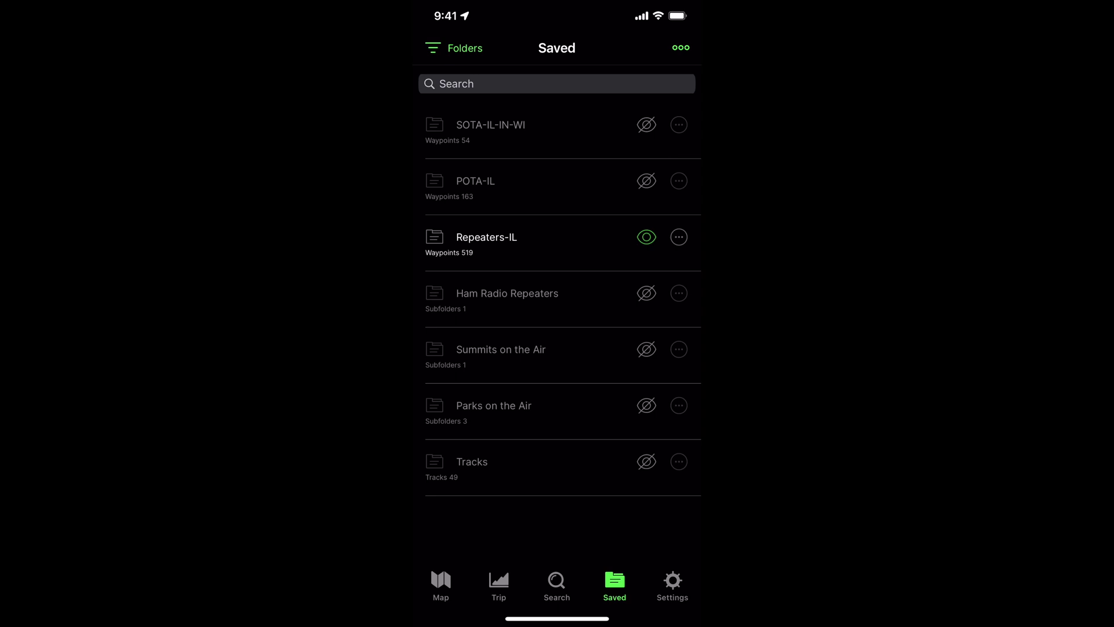
Open the map and examine the repeater waypoints from Peoria to Bloomington, down to an individual repeater in downtown Bloomington.
{"action": "left_click", "coordinate": [441, 583]}
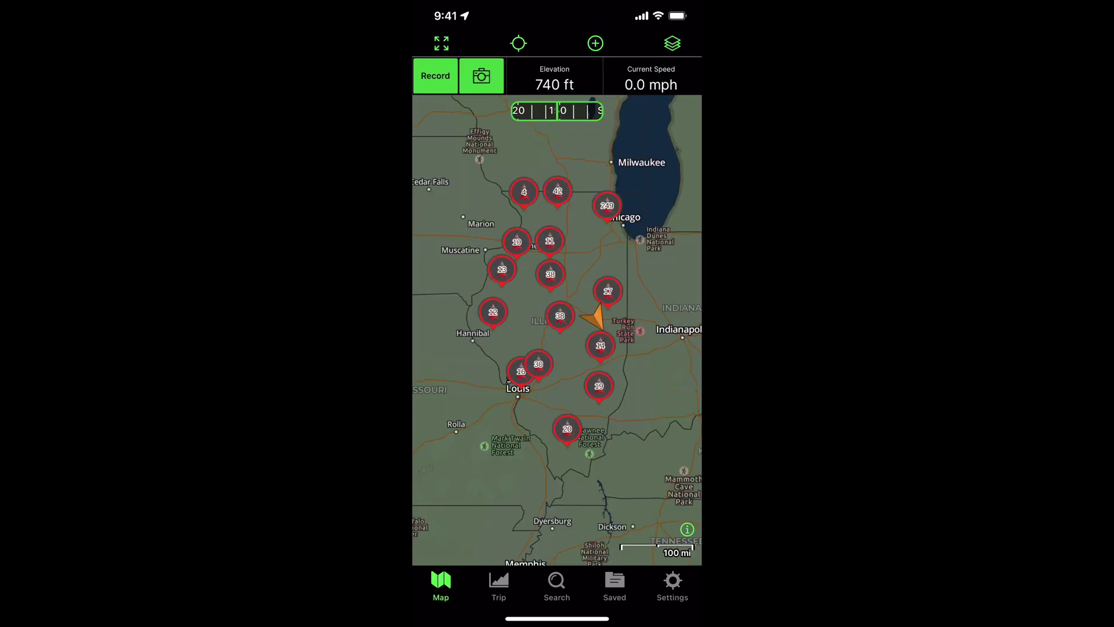
{"action": "left_click", "coordinate": [550, 274]}
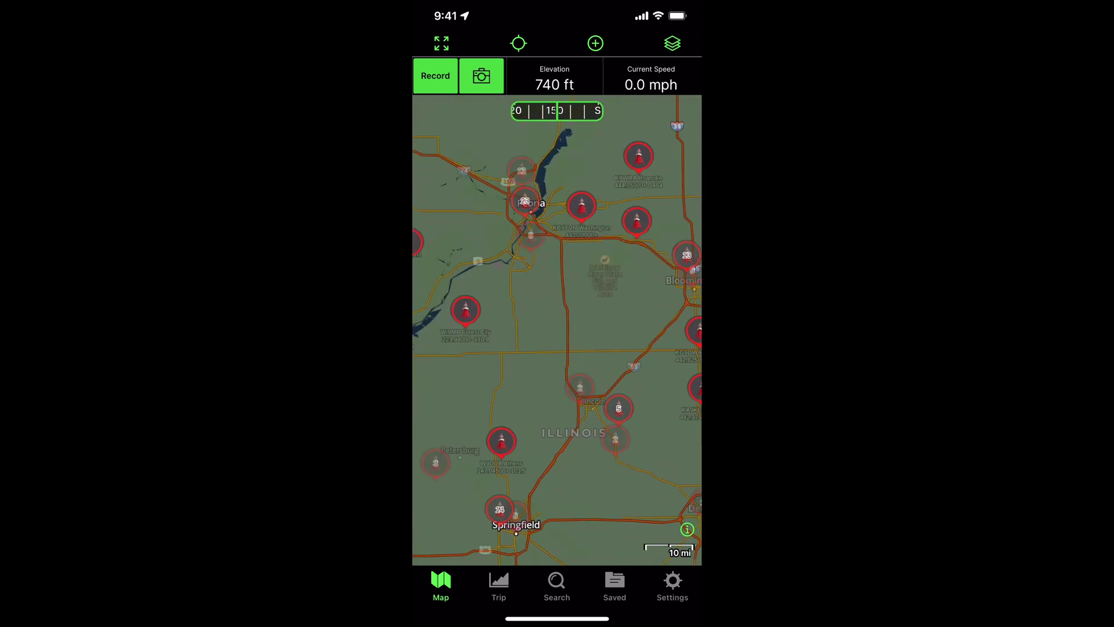
{"action": "double_click", "coordinate": [609, 266]}
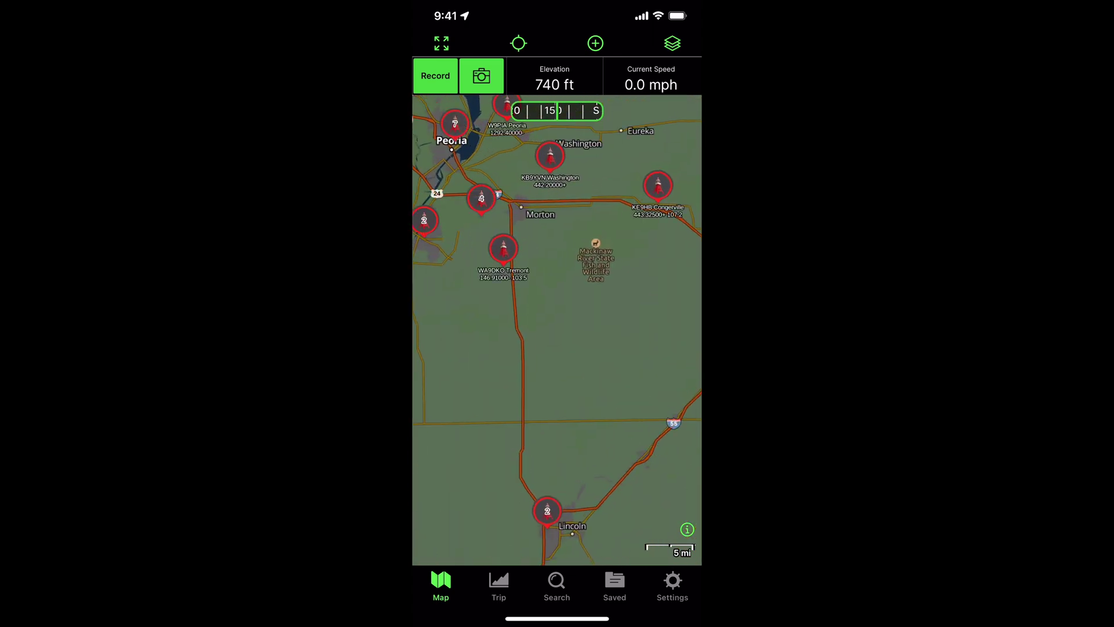
{"action": "left_click_drag", "start_coordinate": [668, 319], "coordinate": [557, 319]}
{"action": "left_click", "coordinate": [532, 293]}
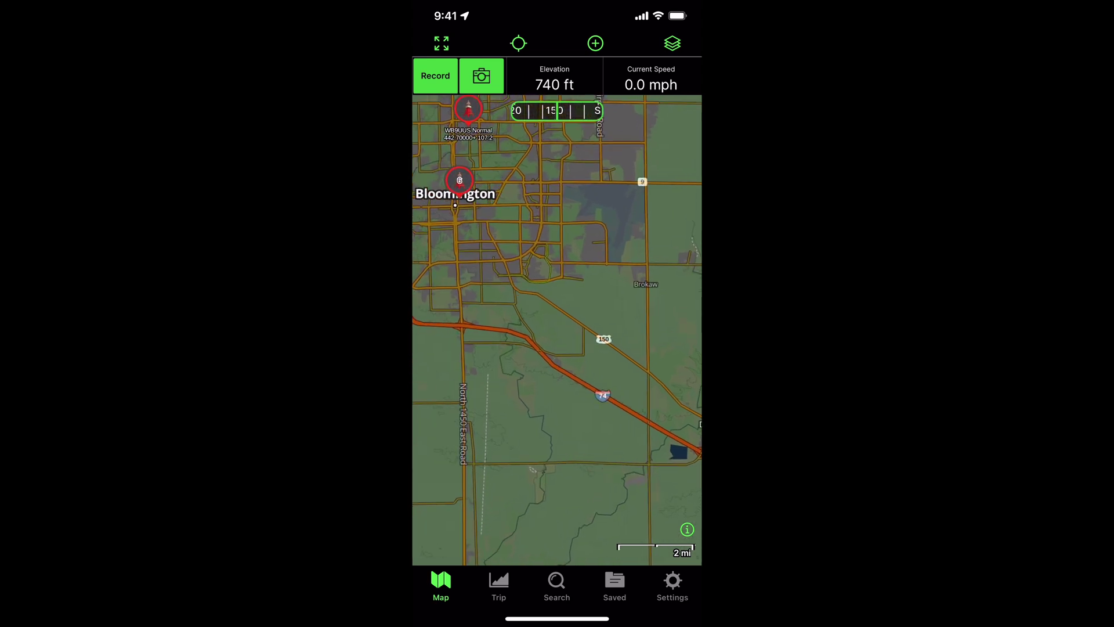
{"action": "left_click_drag", "start_coordinate": [522, 232], "coordinate": [561, 290]}
{"action": "double_click", "coordinate": [507, 246]}
{"action": "left_click_drag", "start_coordinate": [507, 246], "coordinate": [539, 315]}
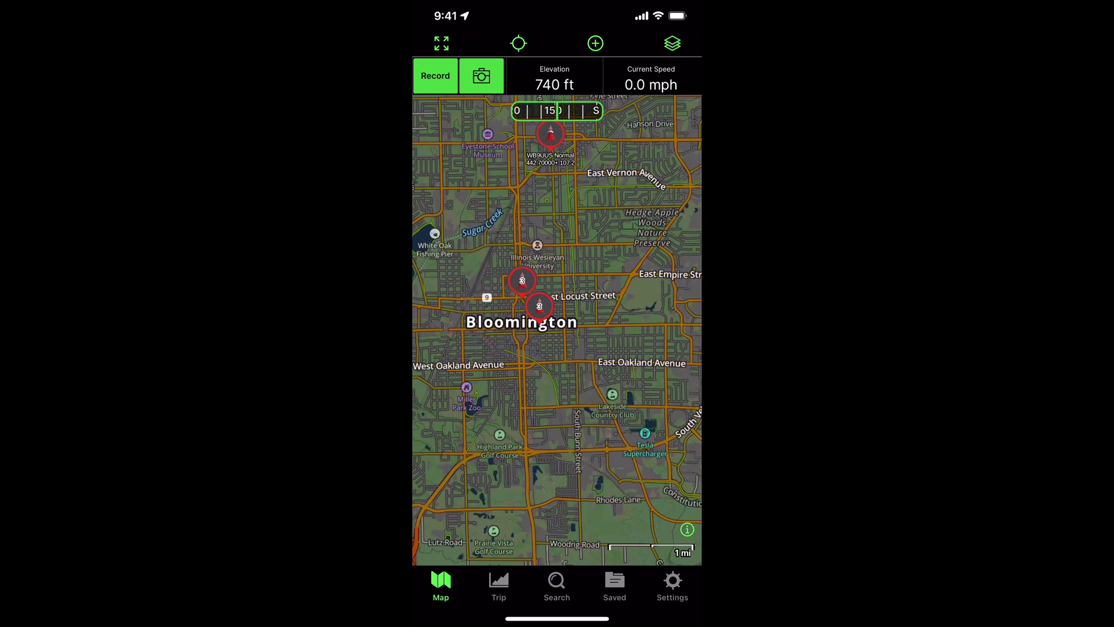
{"action": "double_click", "coordinate": [523, 348]}
{"action": "double_click", "coordinate": [537, 265]}
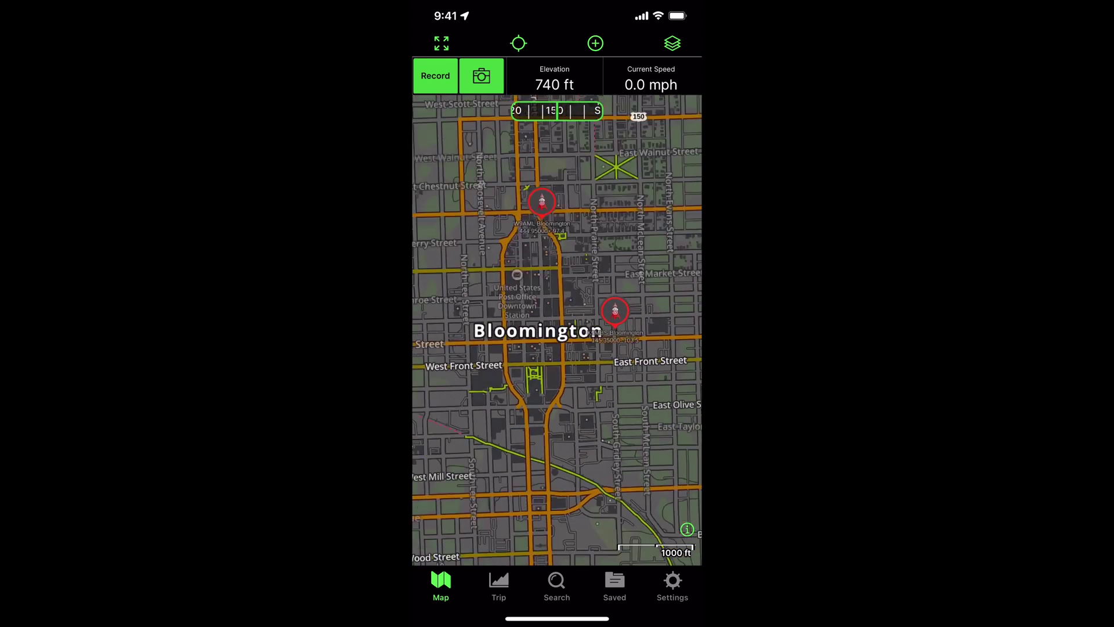
{"action": "double_click", "coordinate": [614, 313]}
{"action": "double_click", "coordinate": [598, 307]}
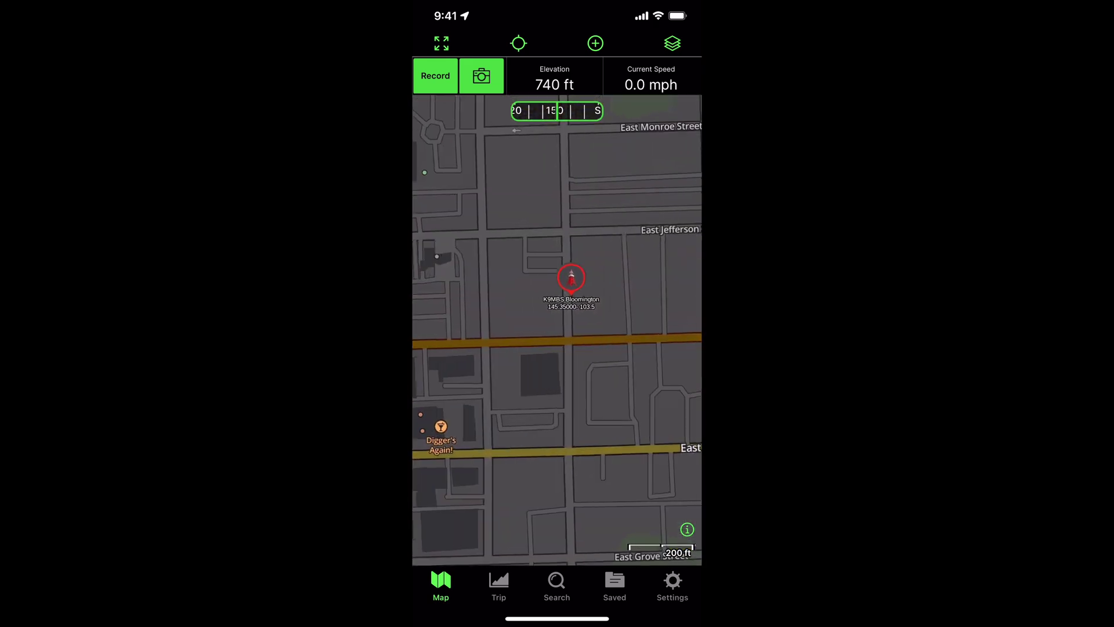
Examine the repeaters surrounding Bloomington and the grouped repeater markers across the whole of Illinois.
{"action": "scroll", "coordinate": [557, 330], "scroll_direction": "down", "scroll_amount": 2}
{"action": "scroll", "coordinate": [557, 330], "scroll_direction": "down", "scroll_amount": 2}
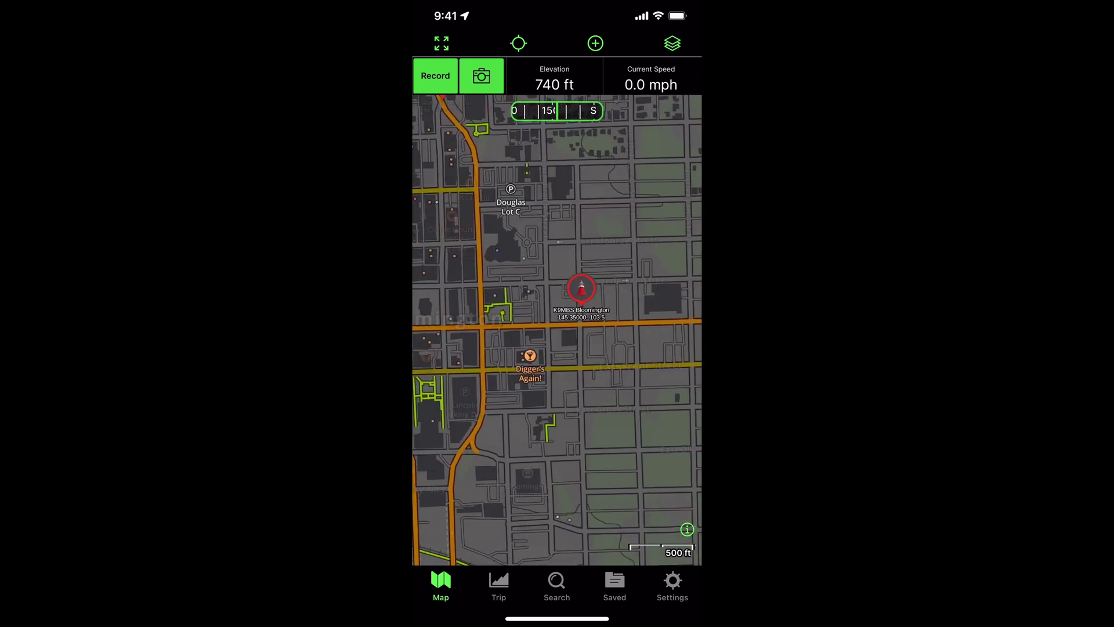
{"action": "scroll", "coordinate": [557, 330], "scroll_direction": "down", "scroll_amount": 5}
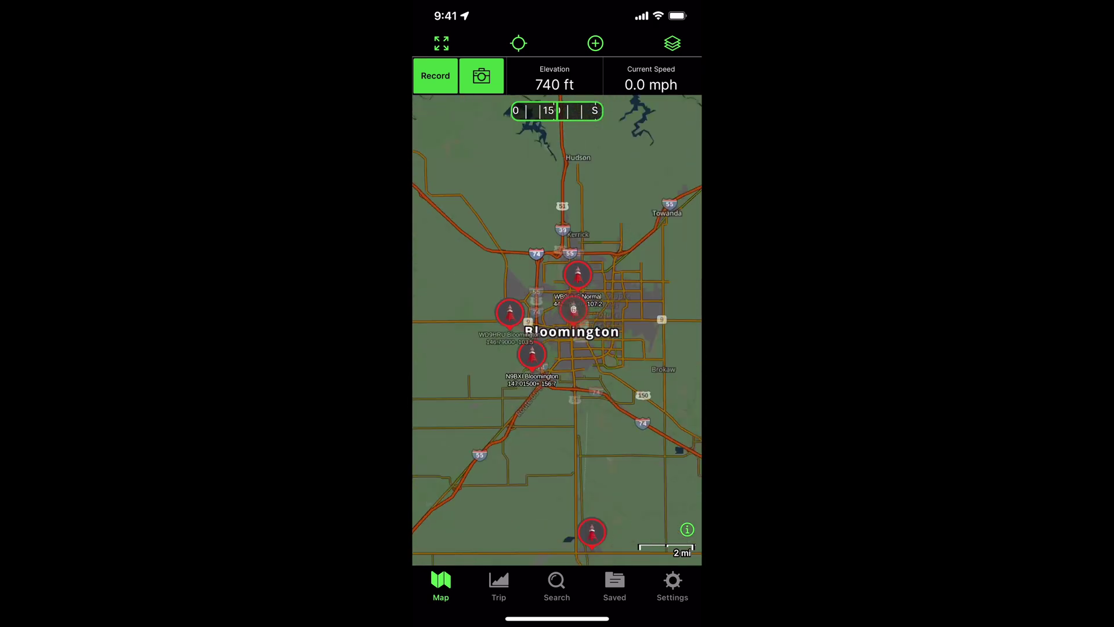
{"action": "scroll", "coordinate": [557, 329], "scroll_direction": "down", "scroll_amount": 5}
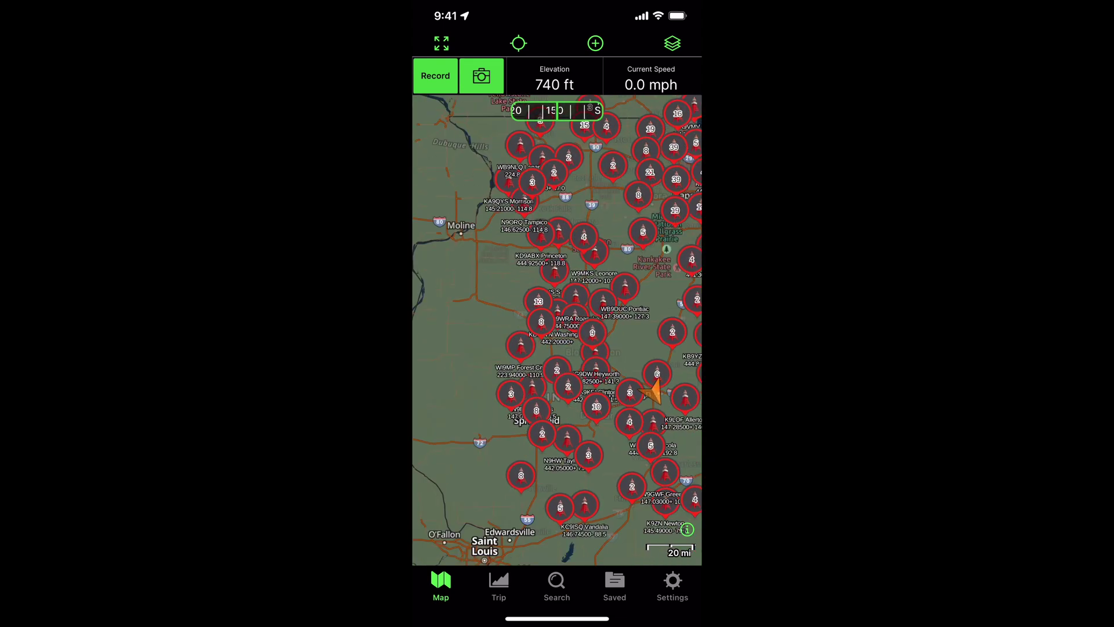
{"action": "scroll", "coordinate": [557, 330], "scroll_direction": "down", "scroll_amount": 4}
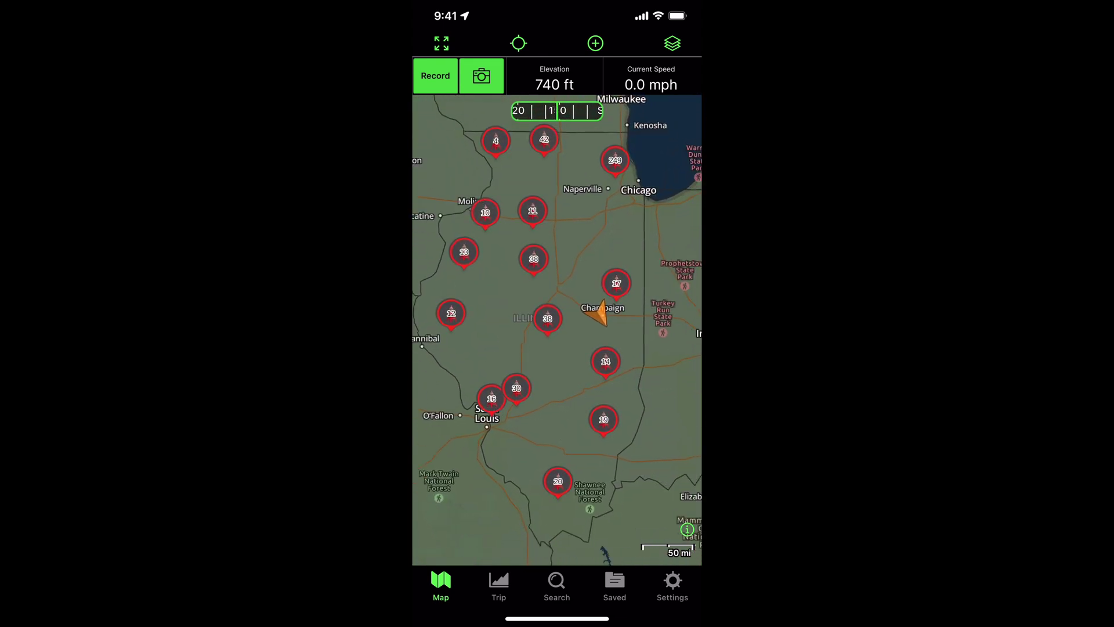
{"action": "scroll", "coordinate": [557, 330], "scroll_direction": "down", "scroll_amount": 2}
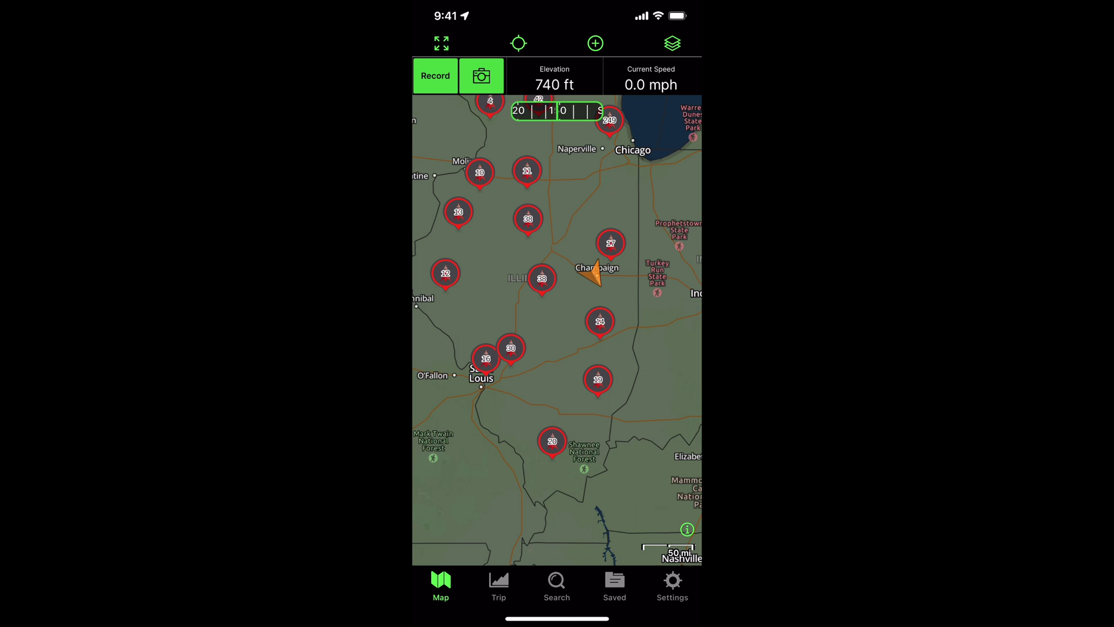
{"action": "scroll", "coordinate": [557, 330], "scroll_direction": "up", "scroll_amount": 2}
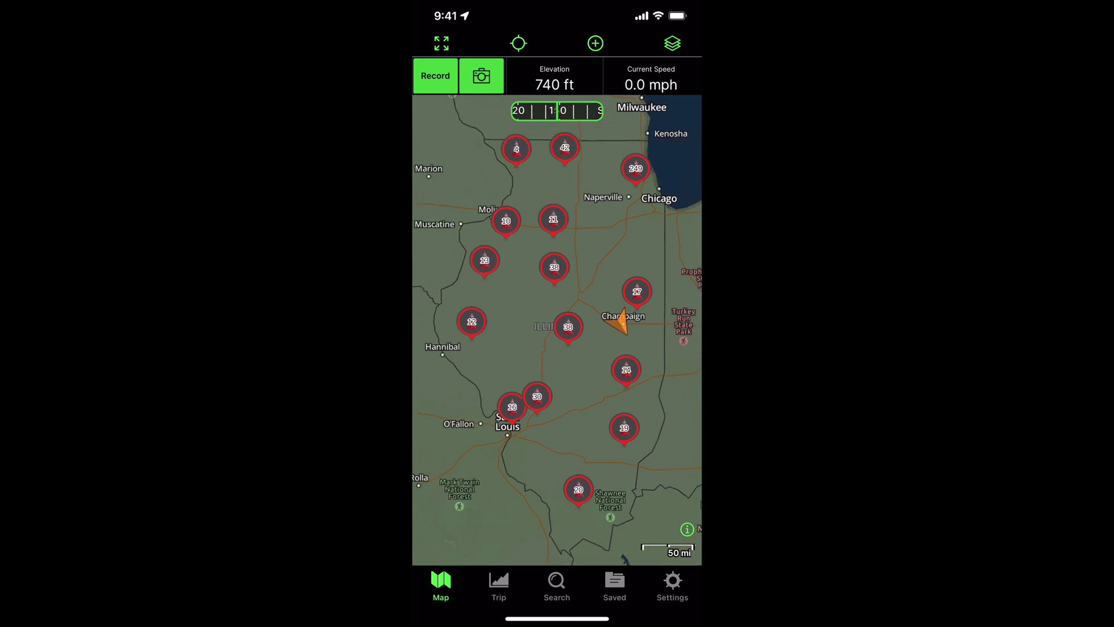